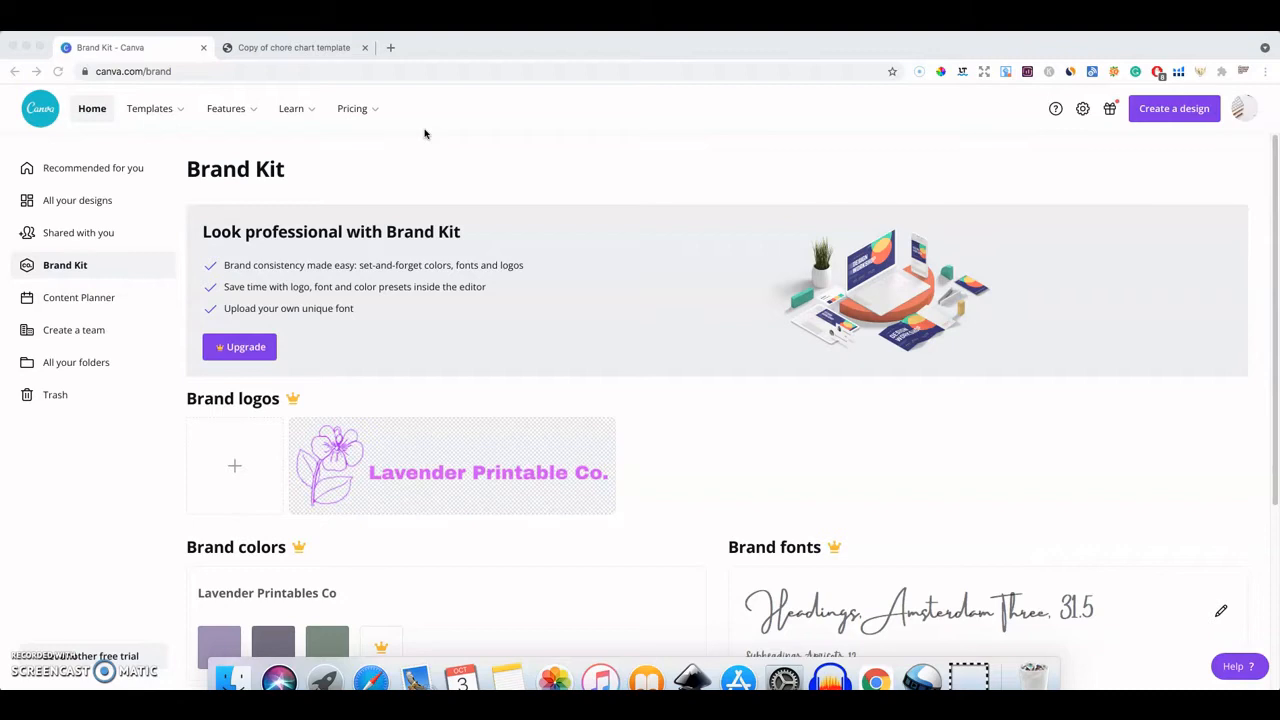
# Examine the finished chore chart PDF in the other browser tab as a layout reference, and return to Canva
pyautogui.click(311, 42)
pyautogui.click(310, 42)
pyautogui.click(310, 47)
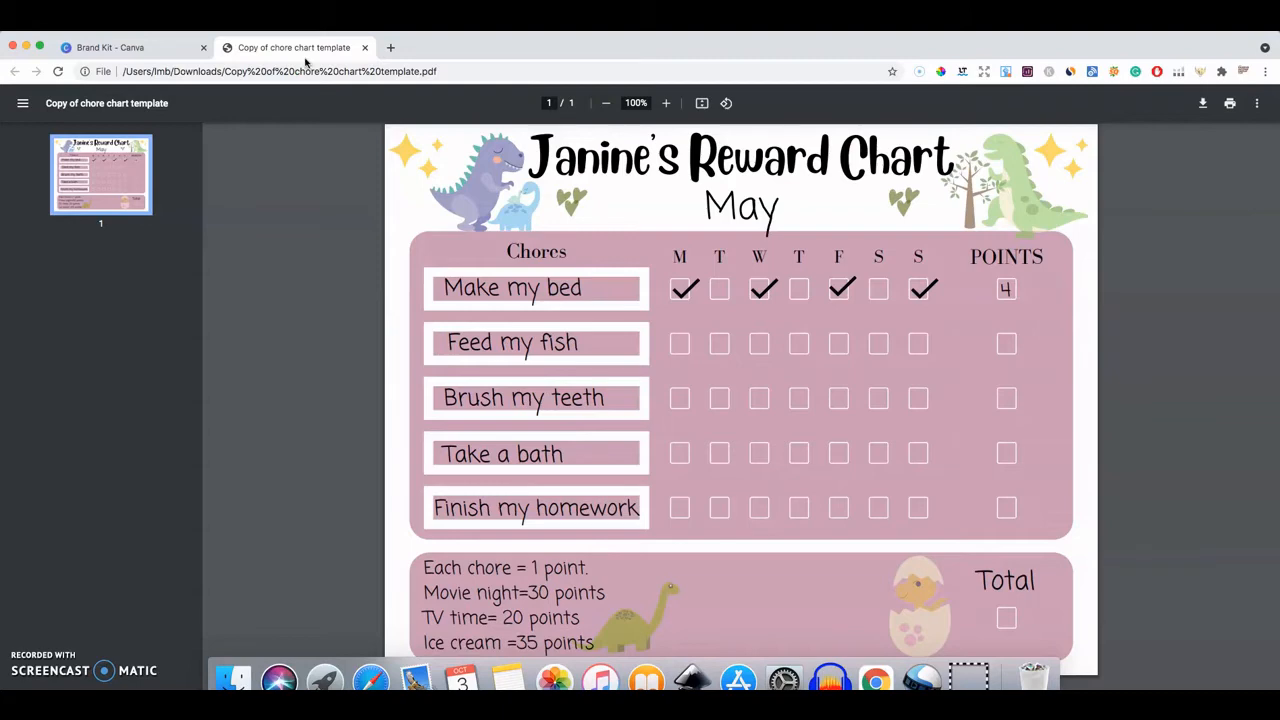
pyautogui.click(182, 47)
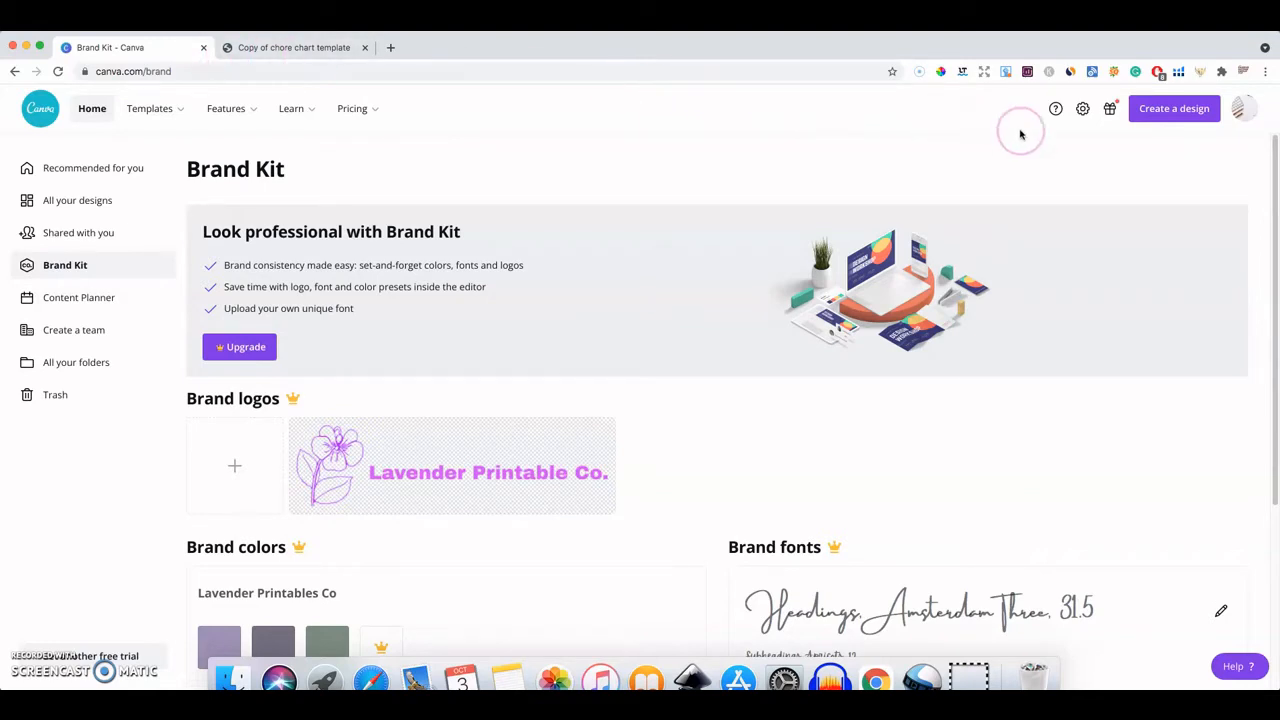
# Create a new custom-size design measuring 11 x 8.5 in
pyautogui.click(1160, 108)
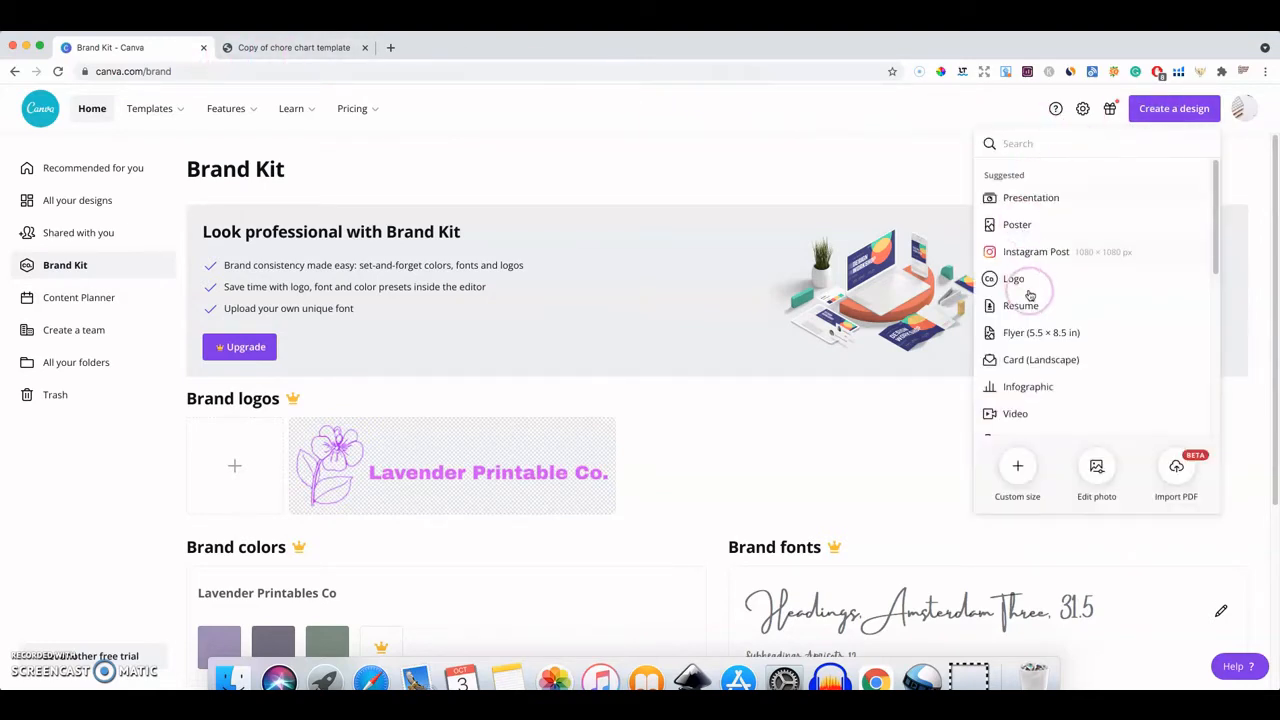
pyautogui.click(1015, 465)
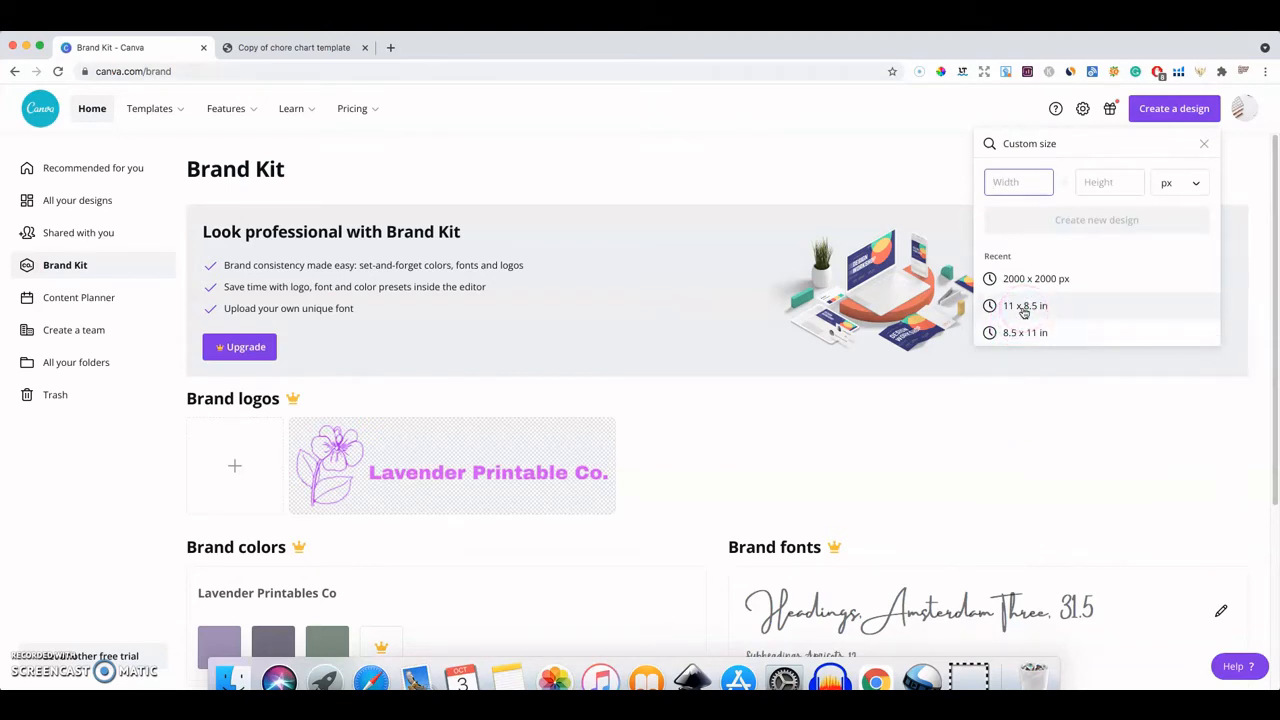
pyautogui.click(1029, 312)
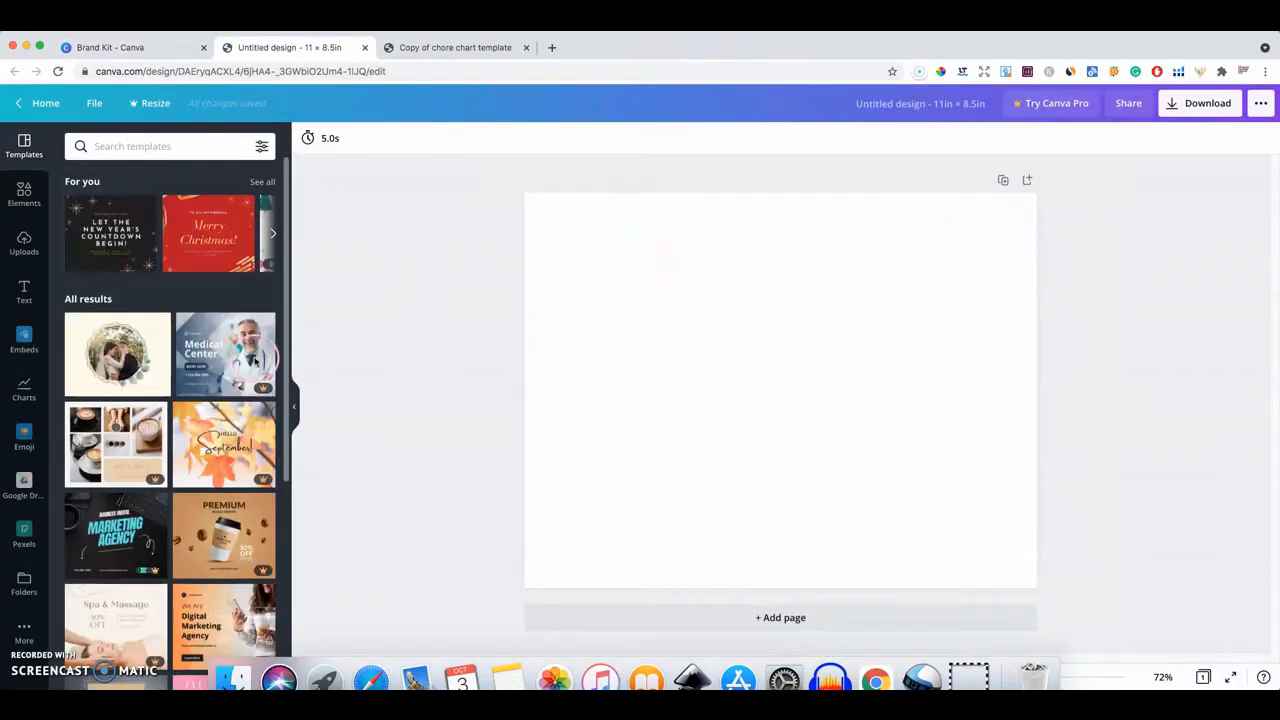
# Find the basic shapes among the elements and add a rounded-corner square to the page
pyautogui.click(21, 198)
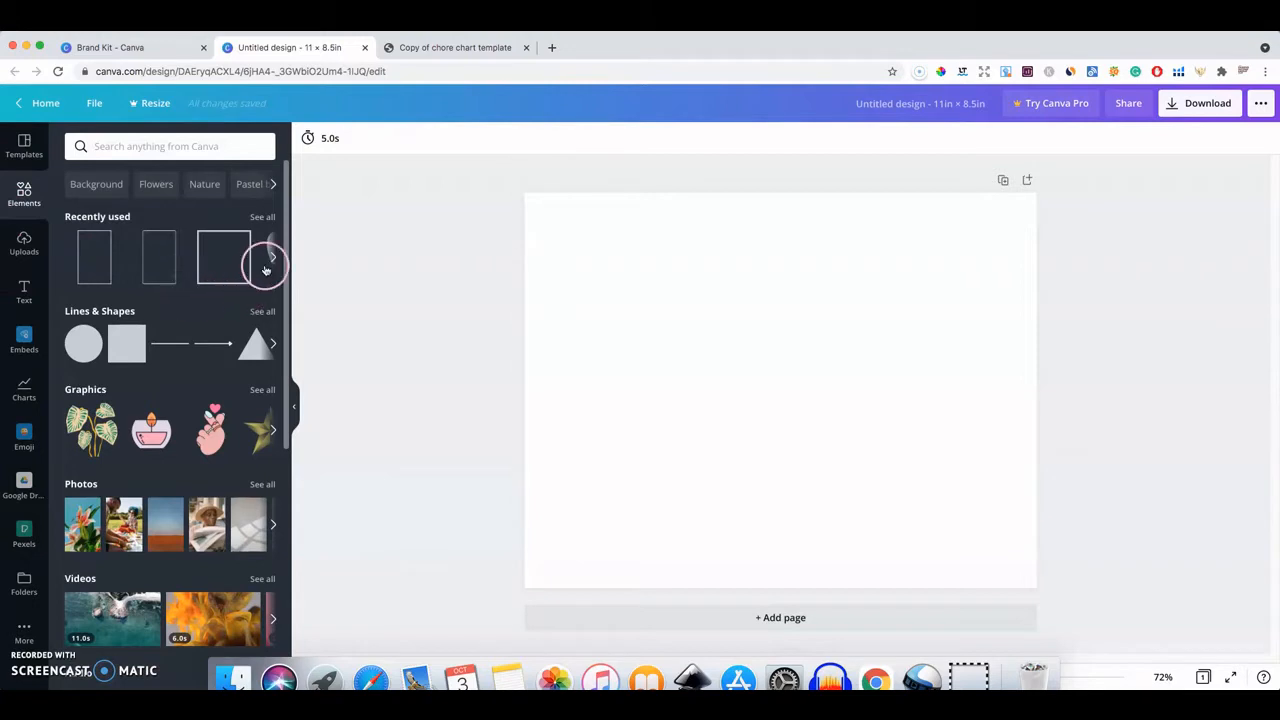
pyautogui.click(270, 260)
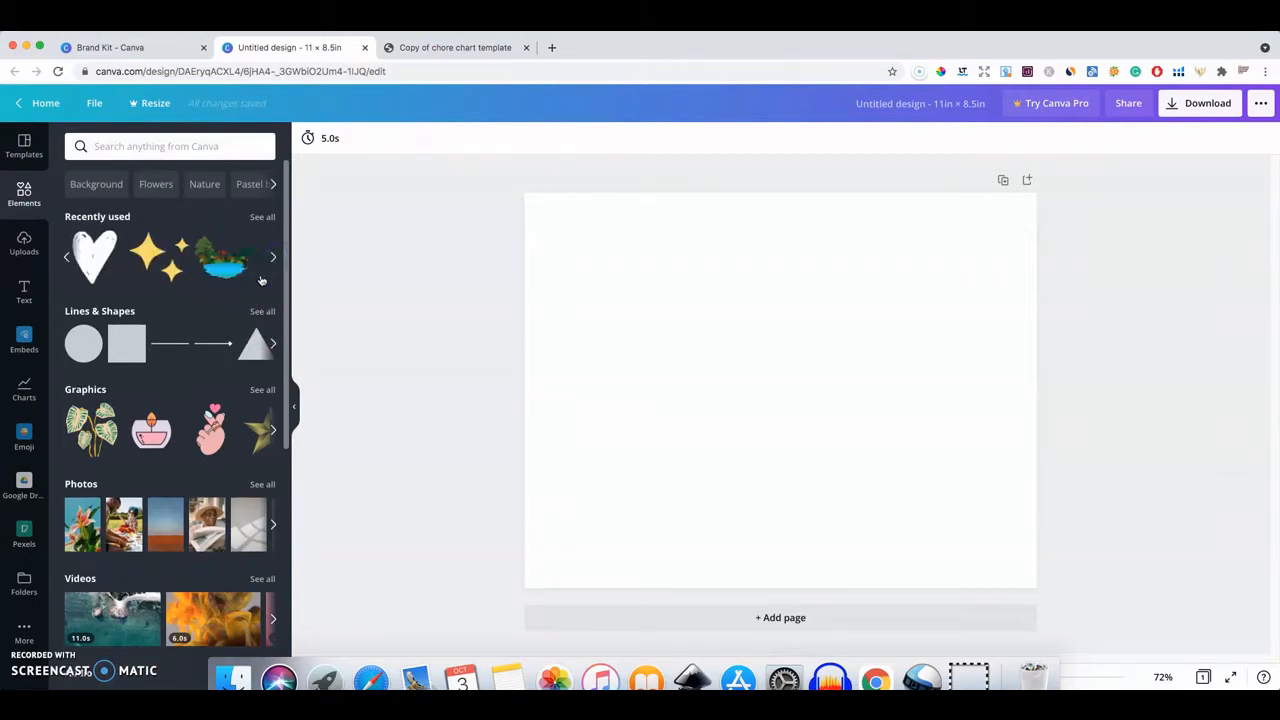
pyautogui.click(274, 344)
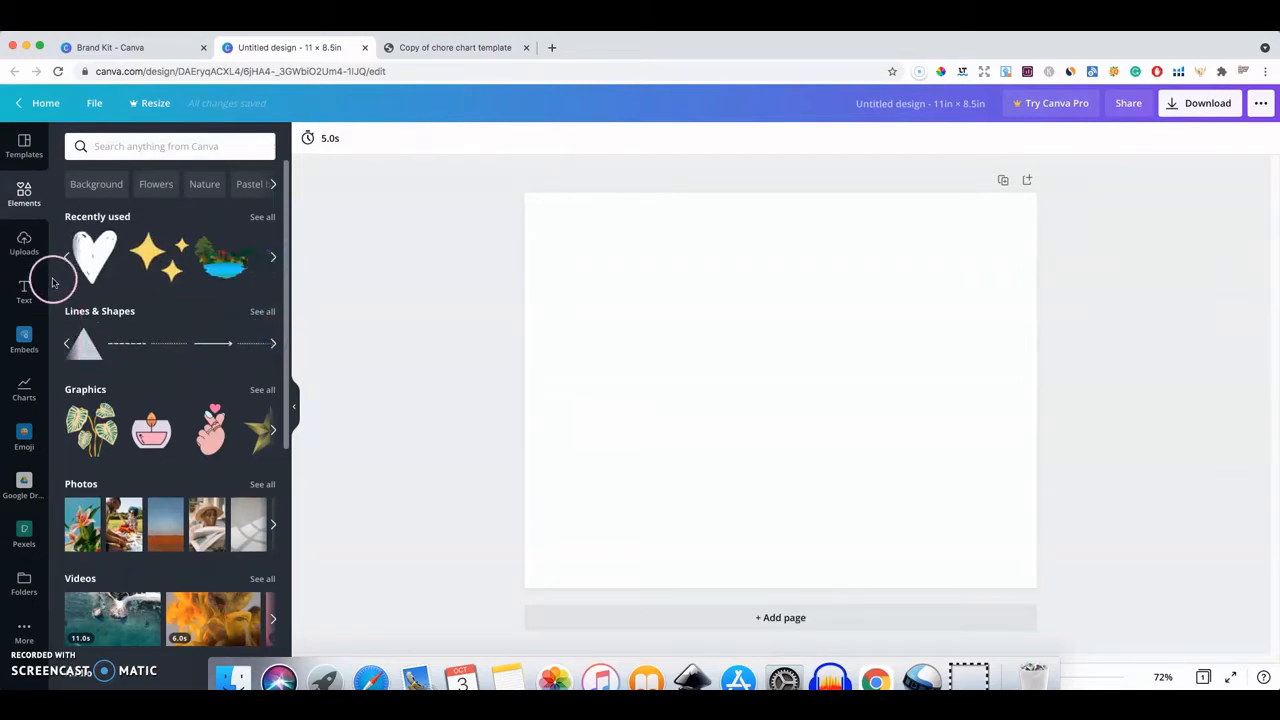
pyautogui.click(120, 140)
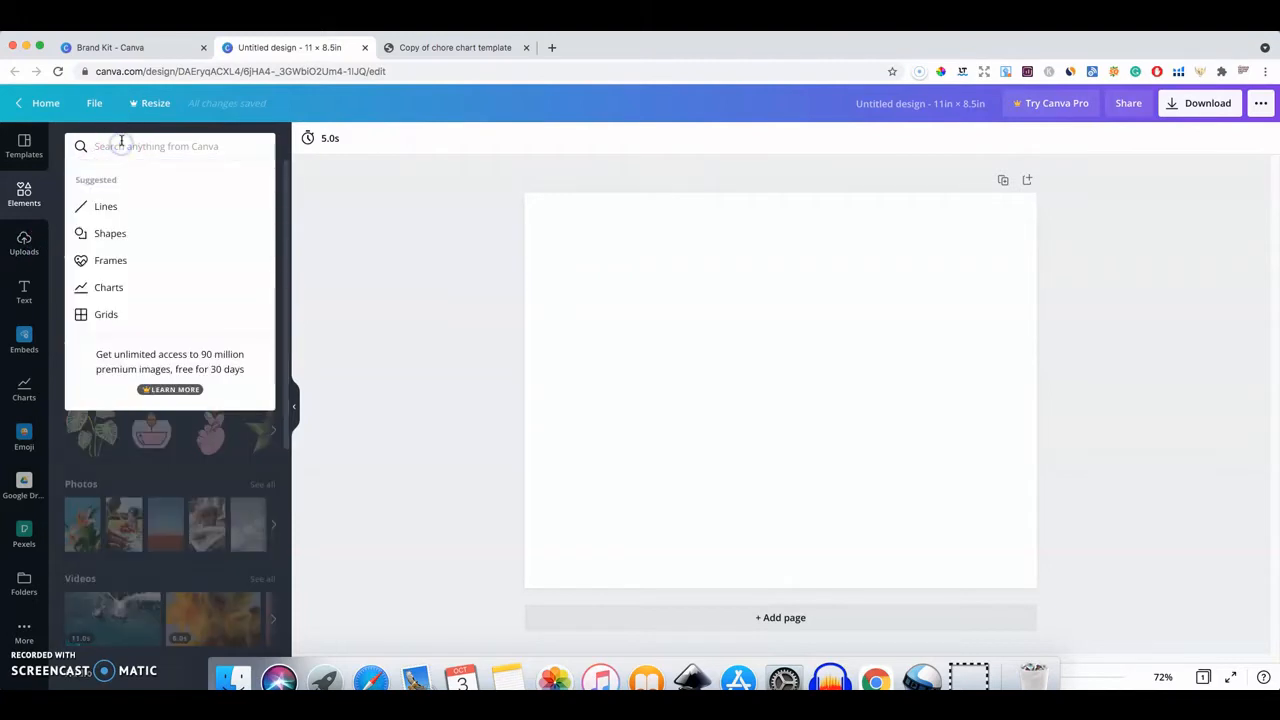
pyautogui.click(124, 231)
pyautogui.click(169, 289)
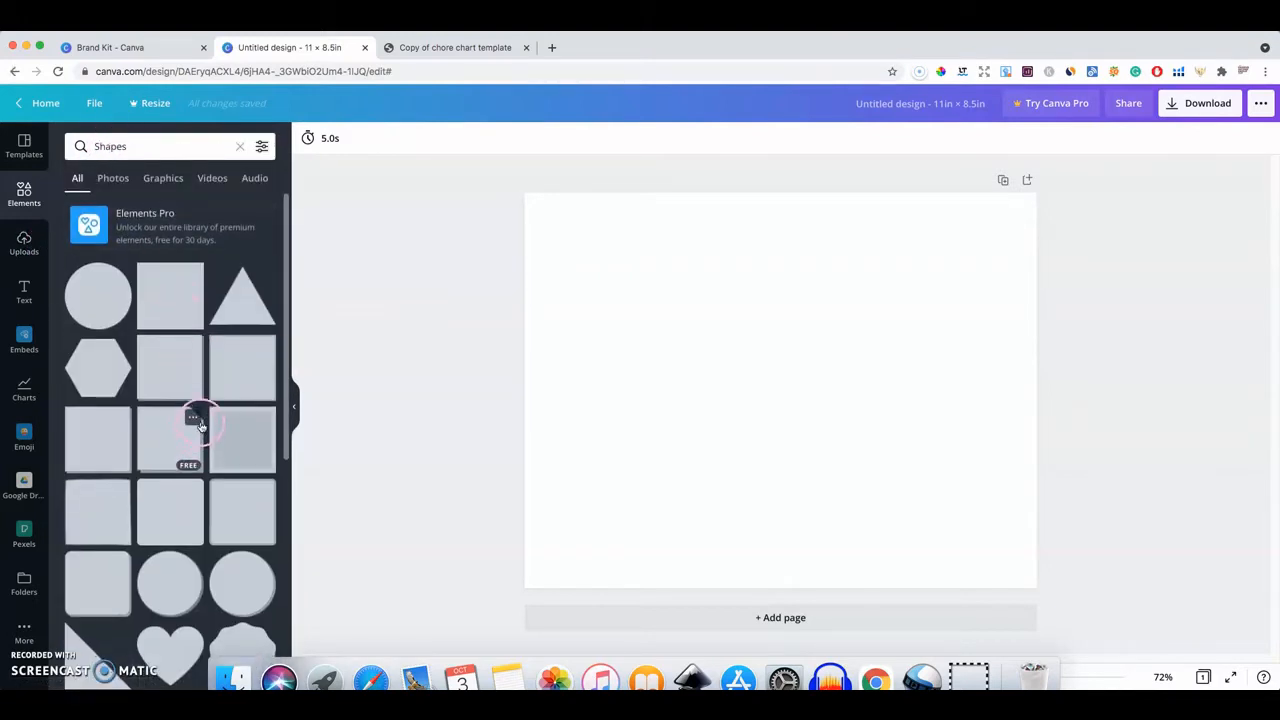
pyautogui.scroll(-1, 199, 418)
pyautogui.scroll(-7, 199, 418)
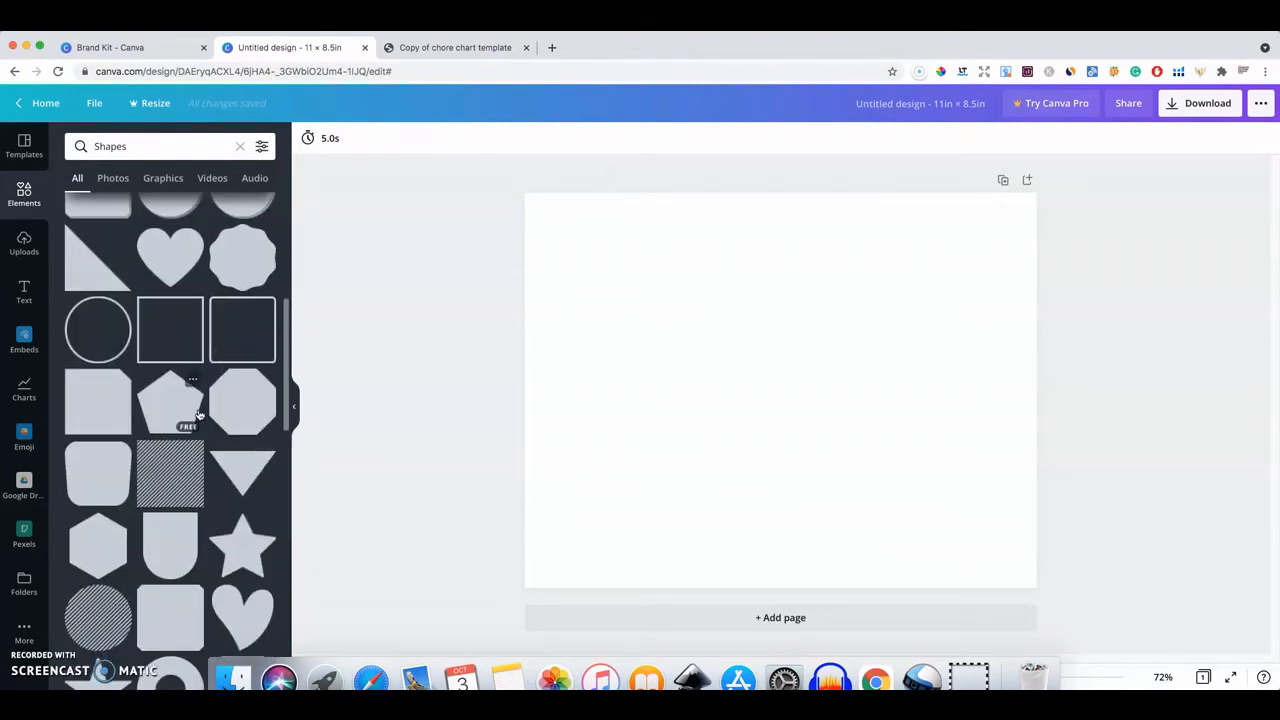
pyautogui.scroll(2, 199, 414)
pyautogui.click(165, 278)
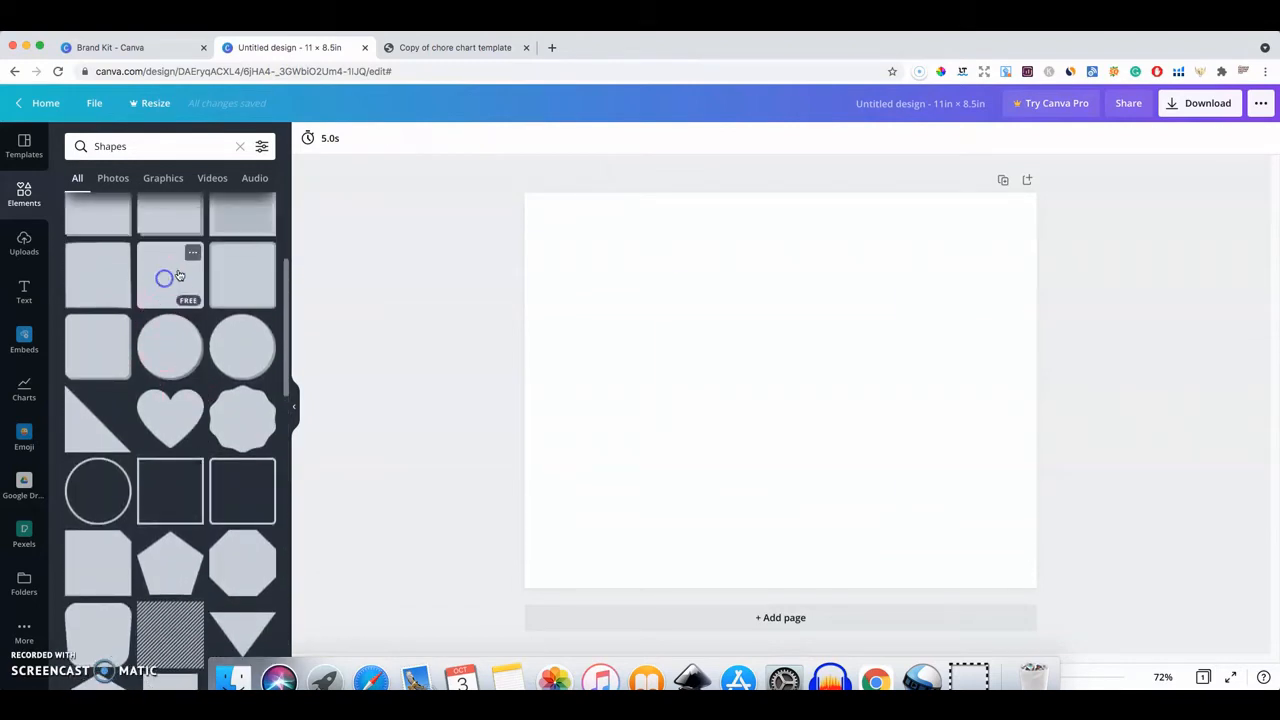
# Stretch the rounded shape into a wide rectangle nearly spanning the page width and move it slightly above the page centre
pyautogui.click(730, 357)
pyautogui.moveTo(669, 391); pyautogui.dragTo(545, 389)
pyautogui.moveTo(891, 386); pyautogui.dragTo(1020, 394)
pyautogui.moveTo(846, 420); pyautogui.dragTo(832, 417)
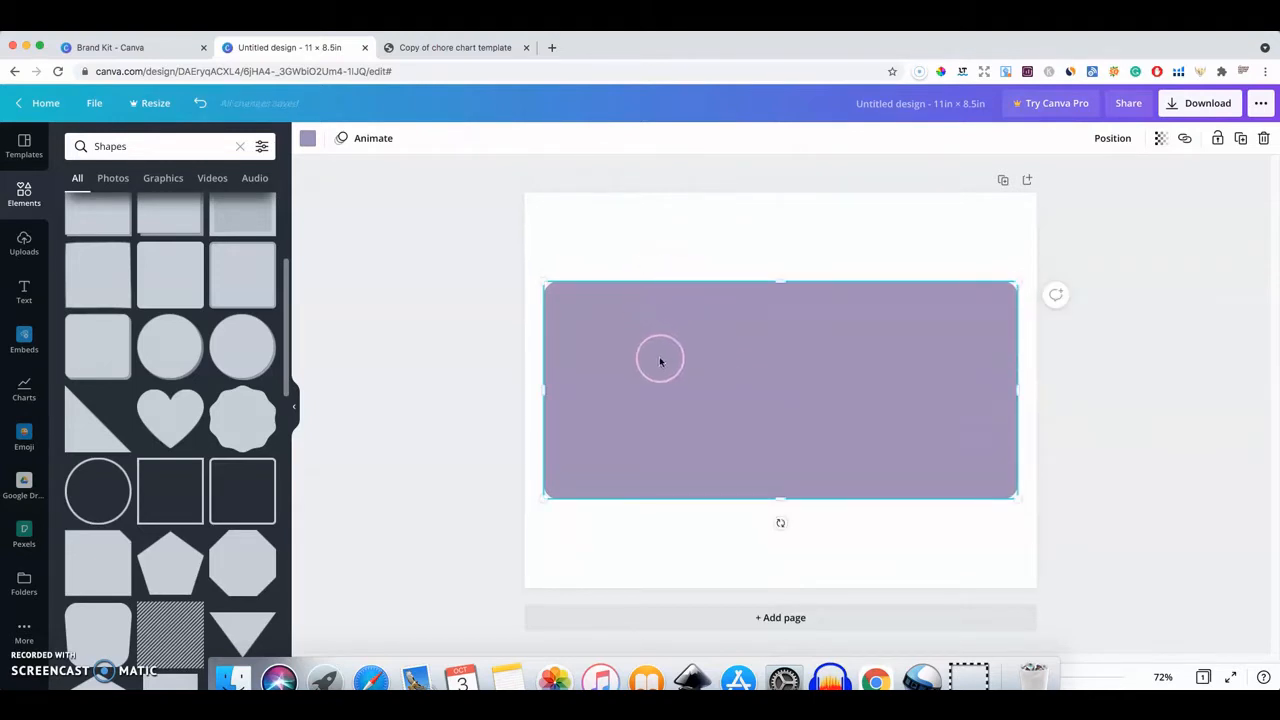
pyautogui.moveTo(718, 447); pyautogui.dragTo(718, 432)
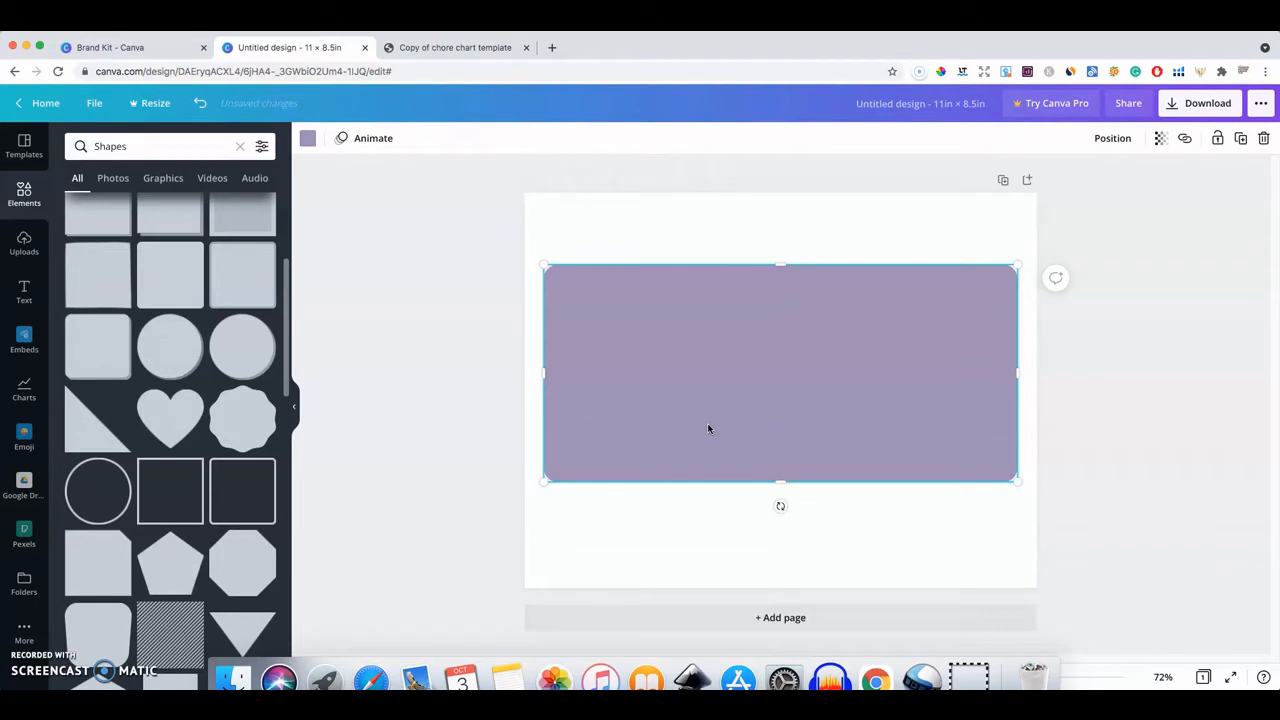
# Duplicate the large rectangle, reduce the copy to a low strip aligned beneath it, and nudge both blocks slightly upward
pyautogui.press('super+d')
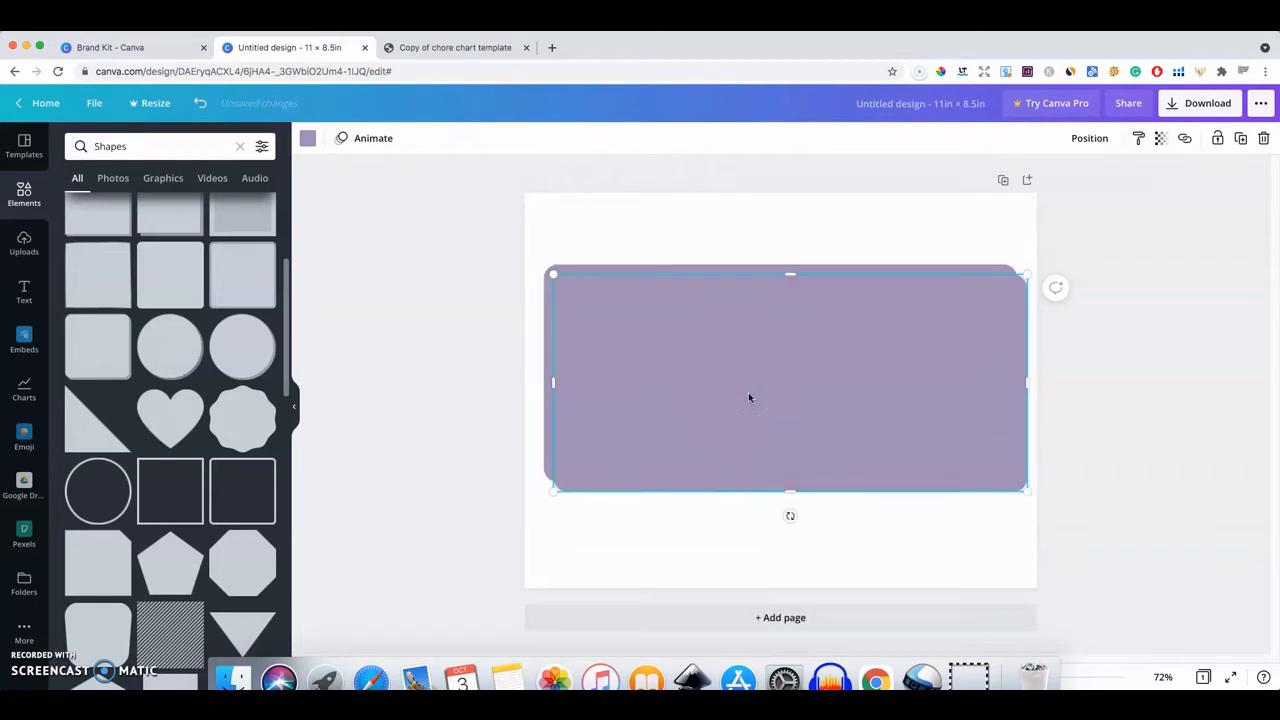
pyautogui.moveTo(792, 275); pyautogui.dragTo(790, 437)
pyautogui.moveTo(791, 483); pyautogui.dragTo(788, 528)
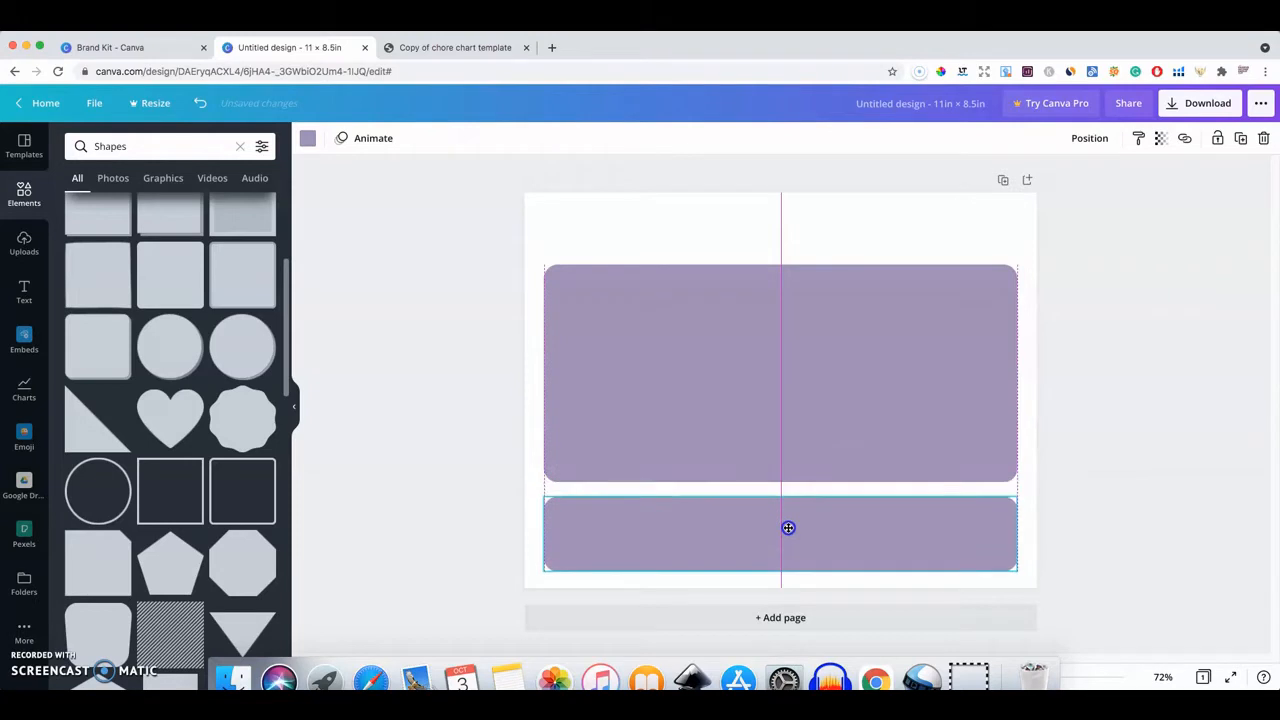
pyautogui.moveTo(789, 527); pyautogui.dragTo(788, 527)
pyautogui.moveTo(814, 368); pyautogui.dragTo(817, 363)
pyautogui.moveTo(777, 515); pyautogui.dragTo(772, 518)
# Recolor the lower strip with the pale lilac custom color #D7CED8
pyautogui.keyDown('shift'); pyautogui.click(683, 368); pyautogui.keyUp('shift')
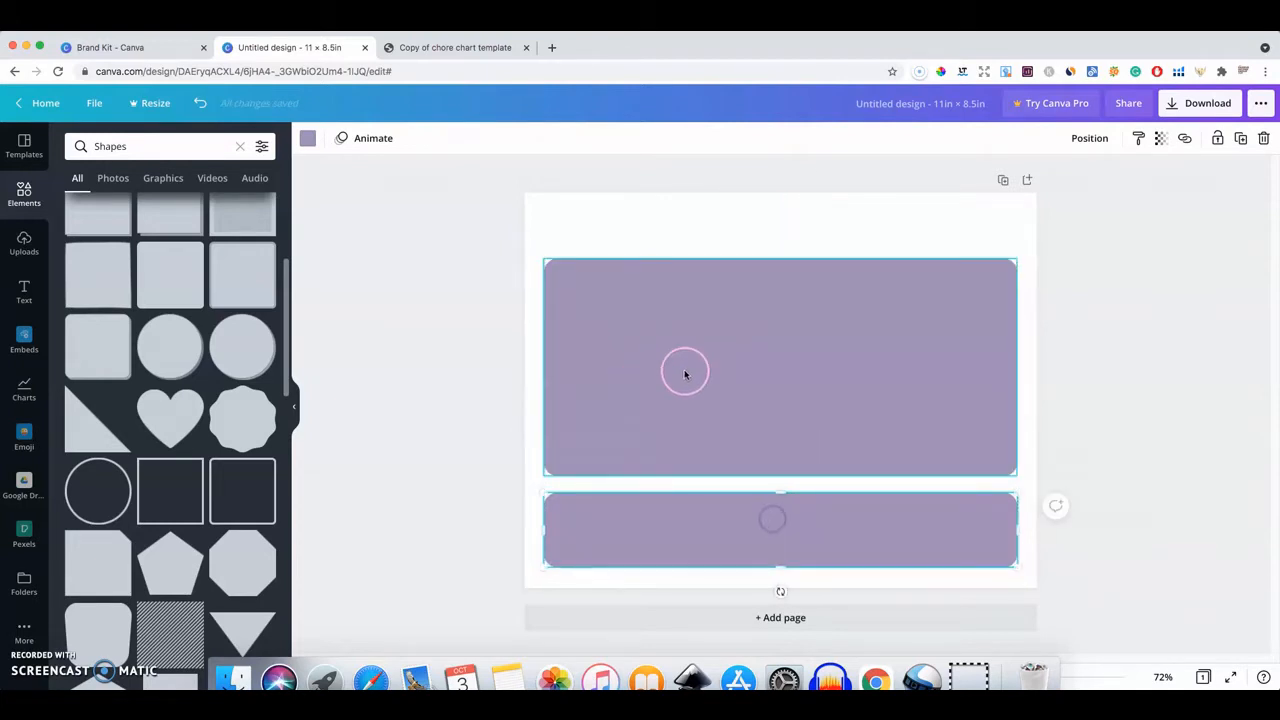
pyautogui.click(309, 139)
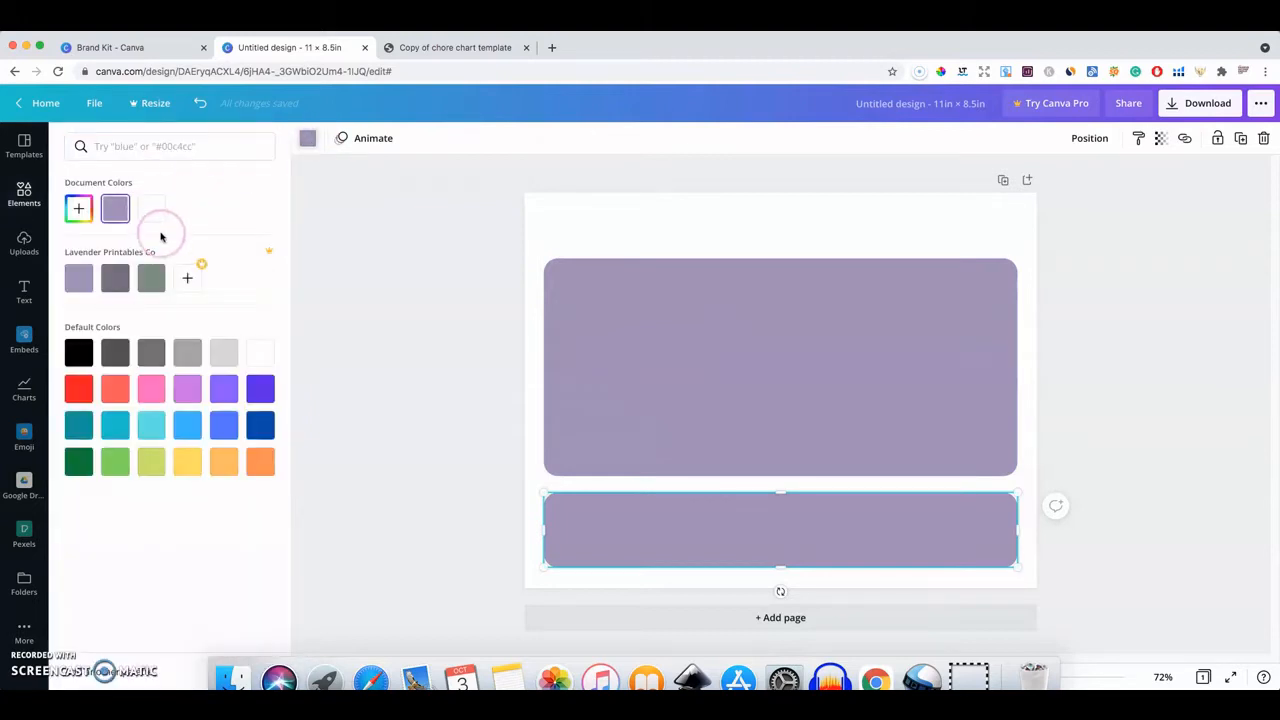
pyautogui.click(77, 210)
pyautogui.moveTo(200, 323); pyautogui.dragTo(103, 323)
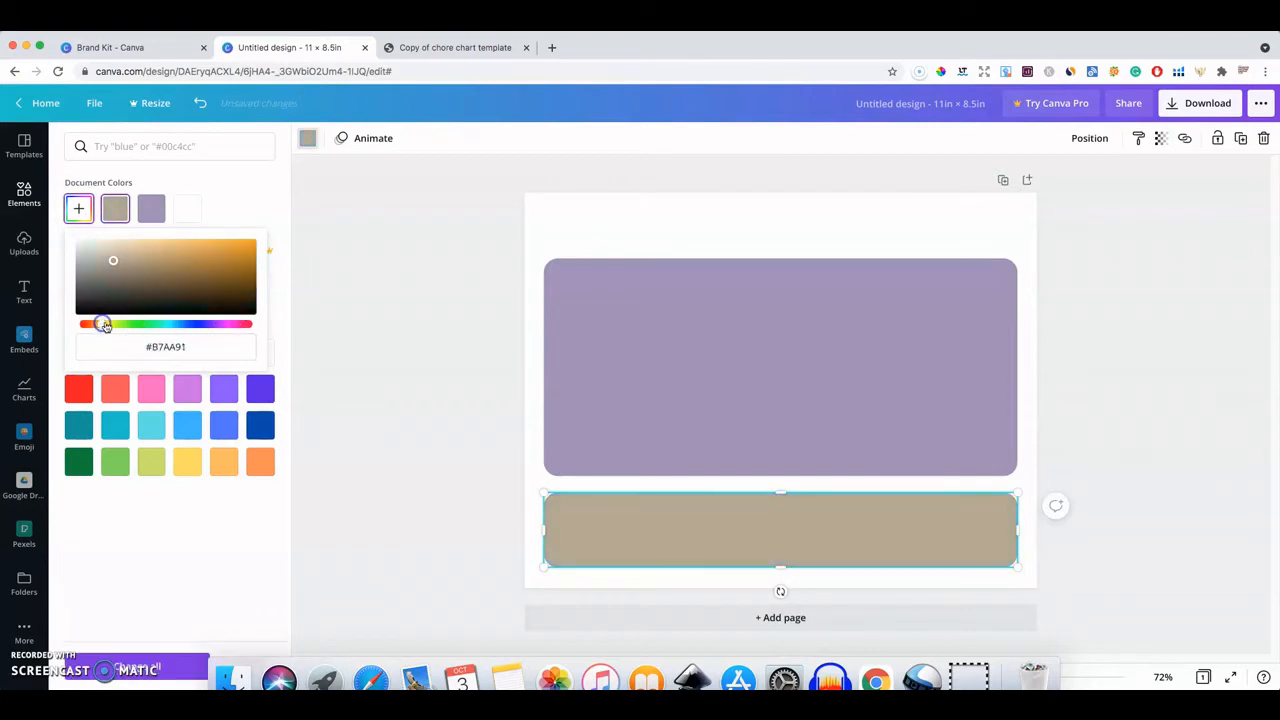
pyautogui.click(218, 323)
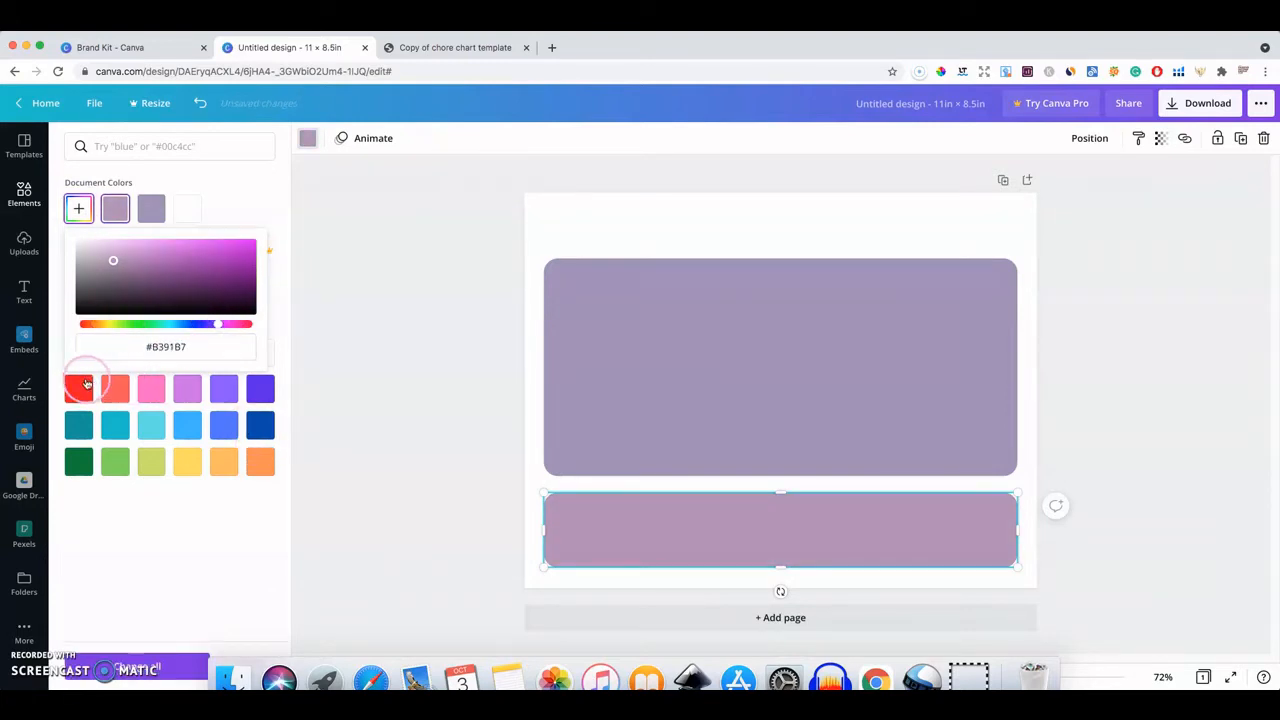
pyautogui.moveTo(113, 260); pyautogui.dragTo(87, 250)
# Recolor the large upper rectangle with the pale pink custom color #F4DBE0
pyautogui.click(711, 346)
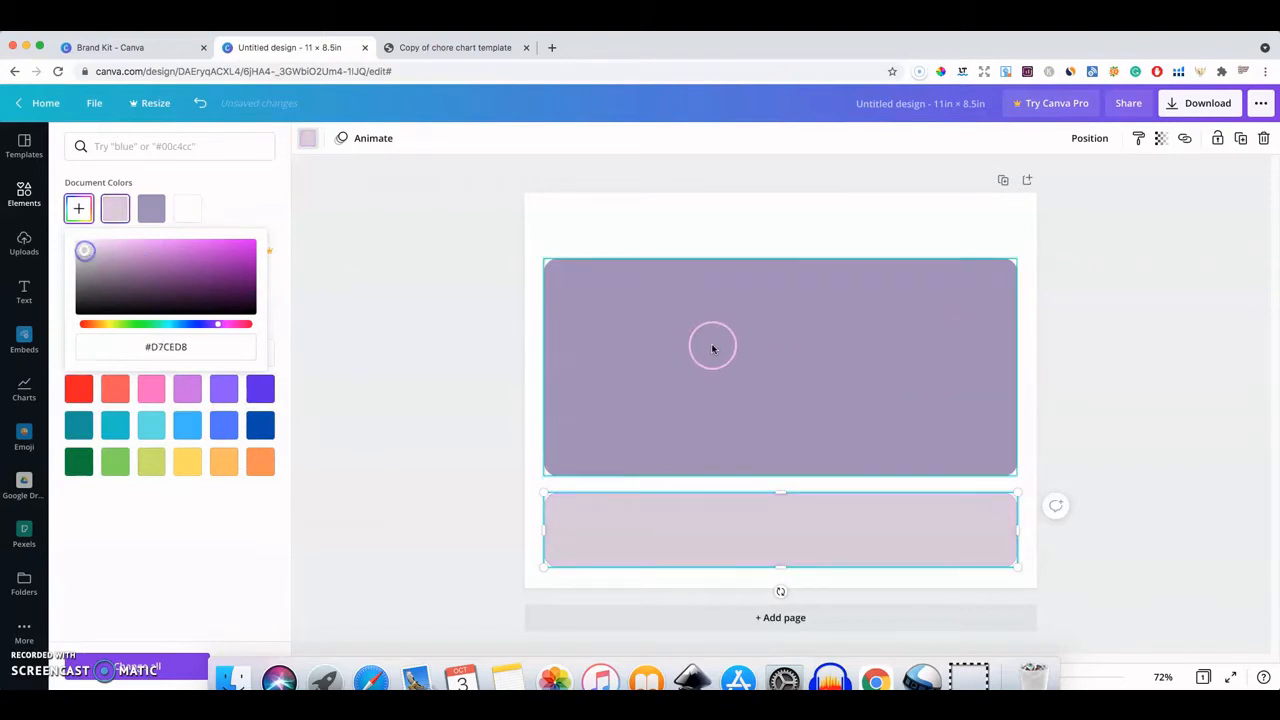
pyautogui.click(96, 211)
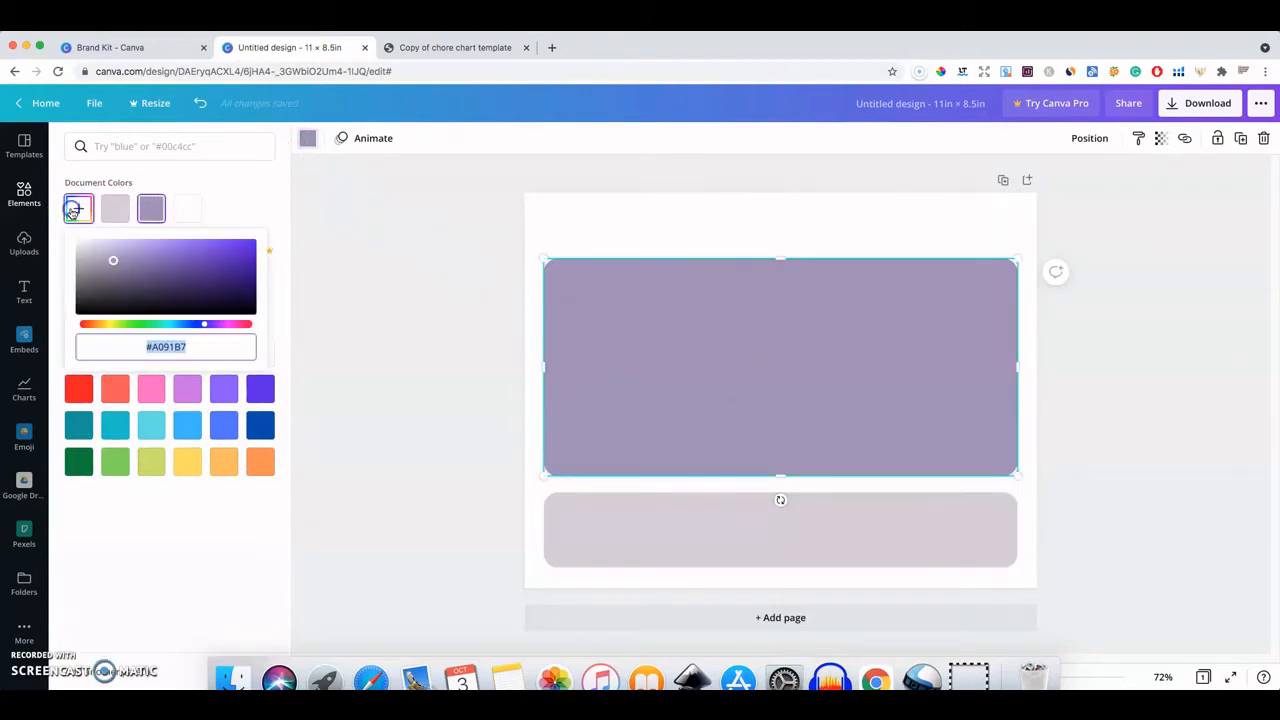
pyautogui.click(245, 323)
pyautogui.moveTo(168, 258); pyautogui.dragTo(94, 243)
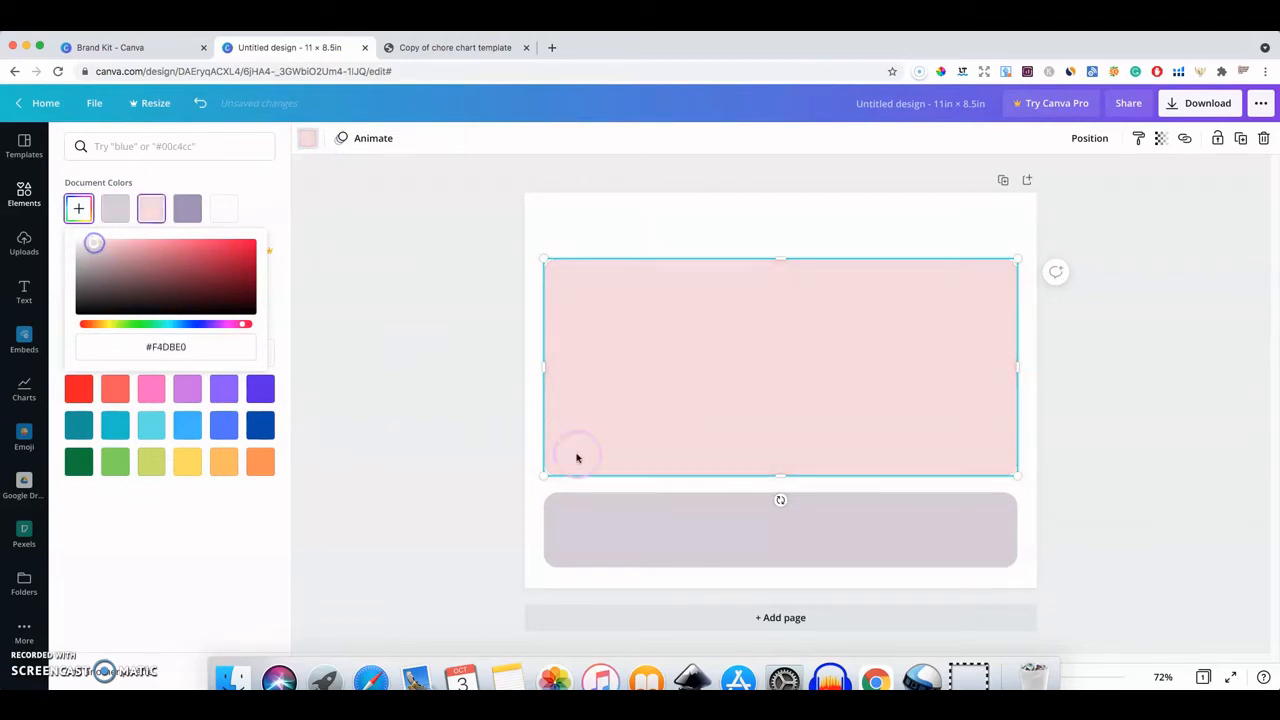
# Apply the upper rectangle's pale pink document color to the lower strip
pyautogui.click(633, 516)
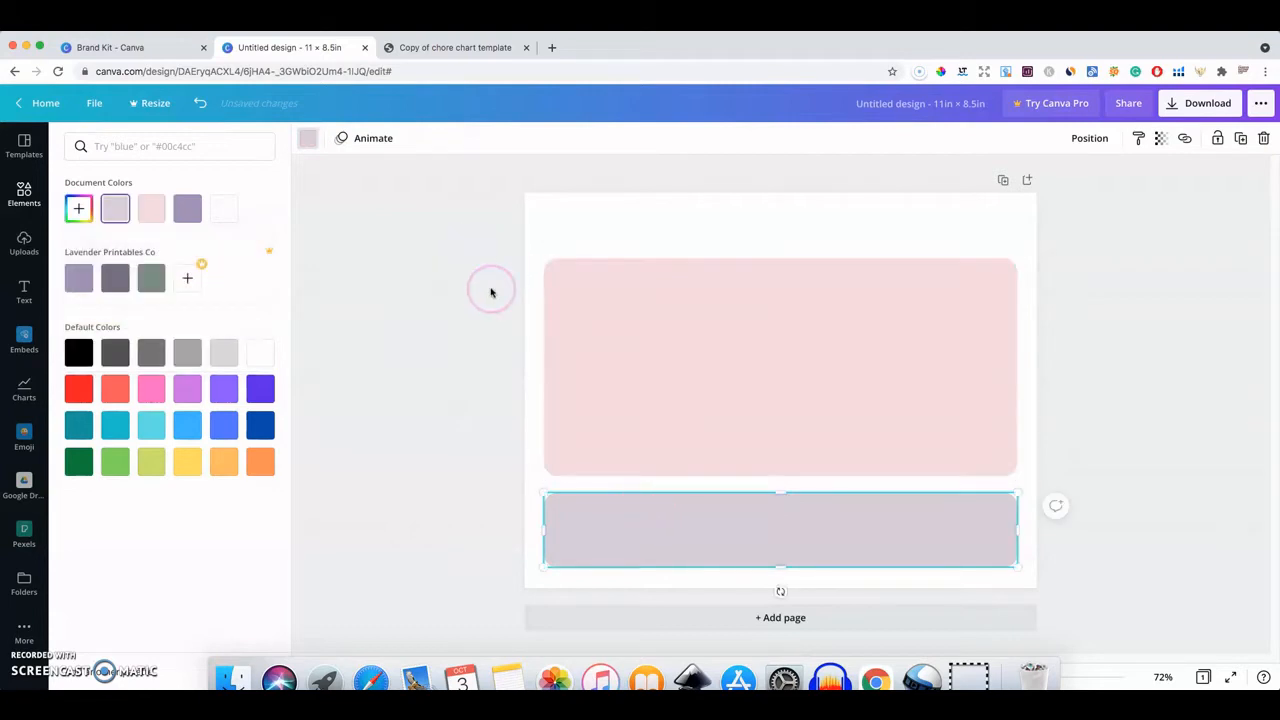
pyautogui.click(716, 526)
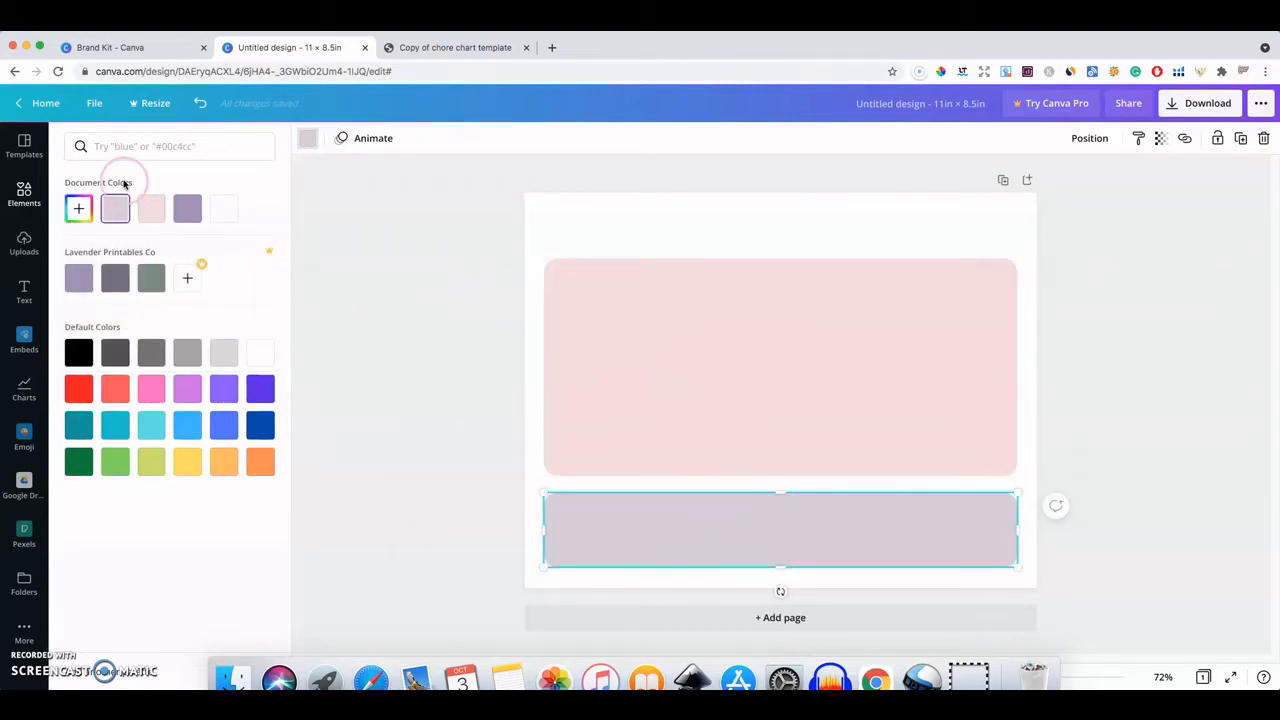
pyautogui.click(153, 209)
pyautogui.click(917, 245)
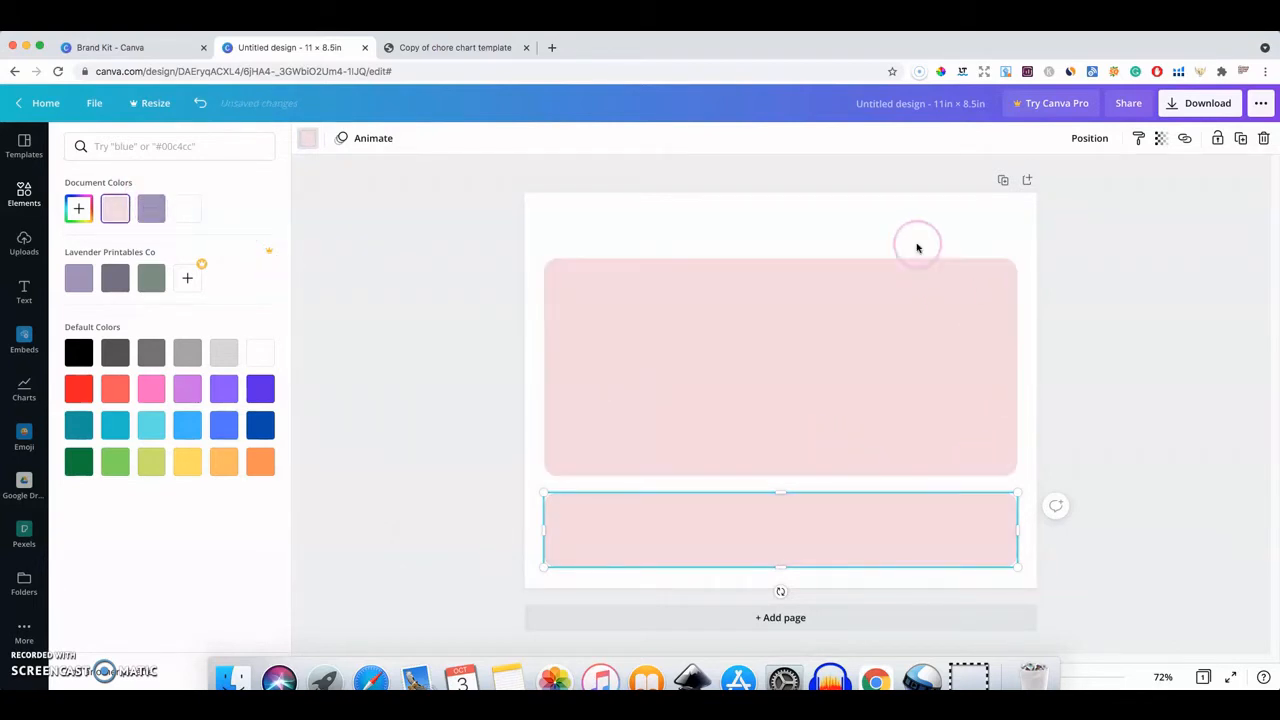
# Add a rectangular outline from the recently used elements, make it a low box about 4 in wide, and place it near the pink block's upper-left corner
pyautogui.click(872, 342)
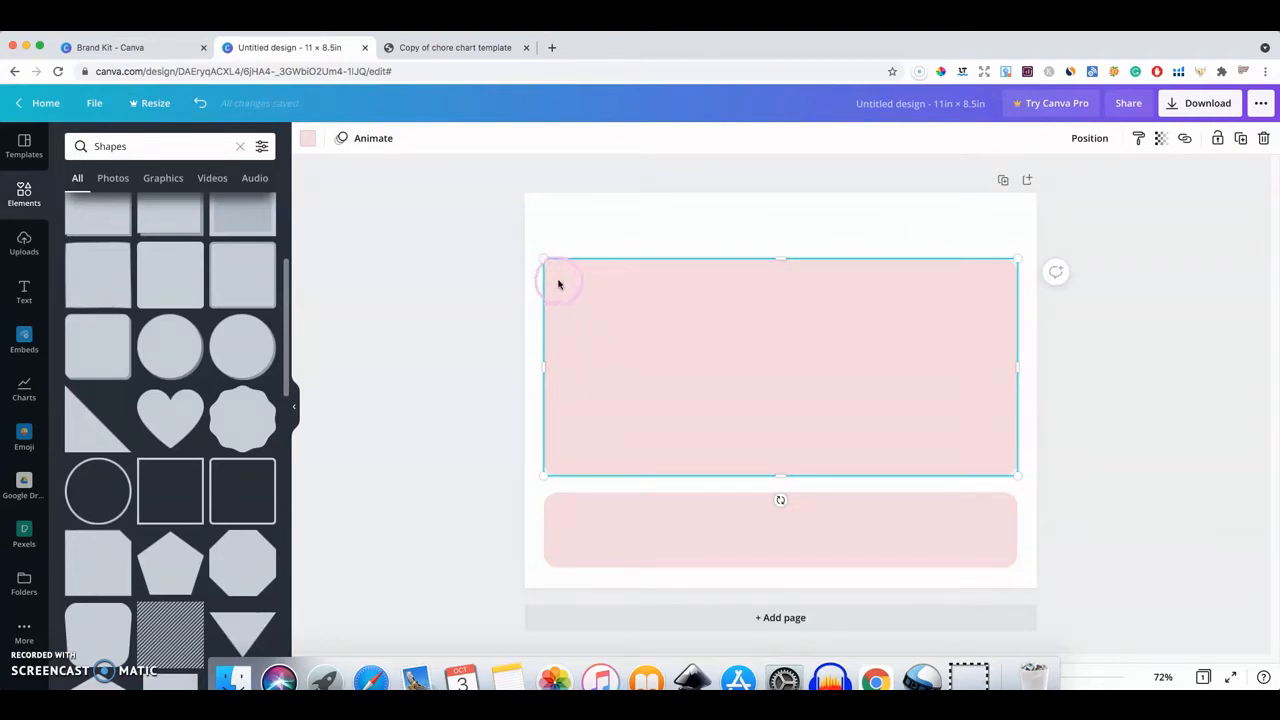
pyautogui.click(239, 148)
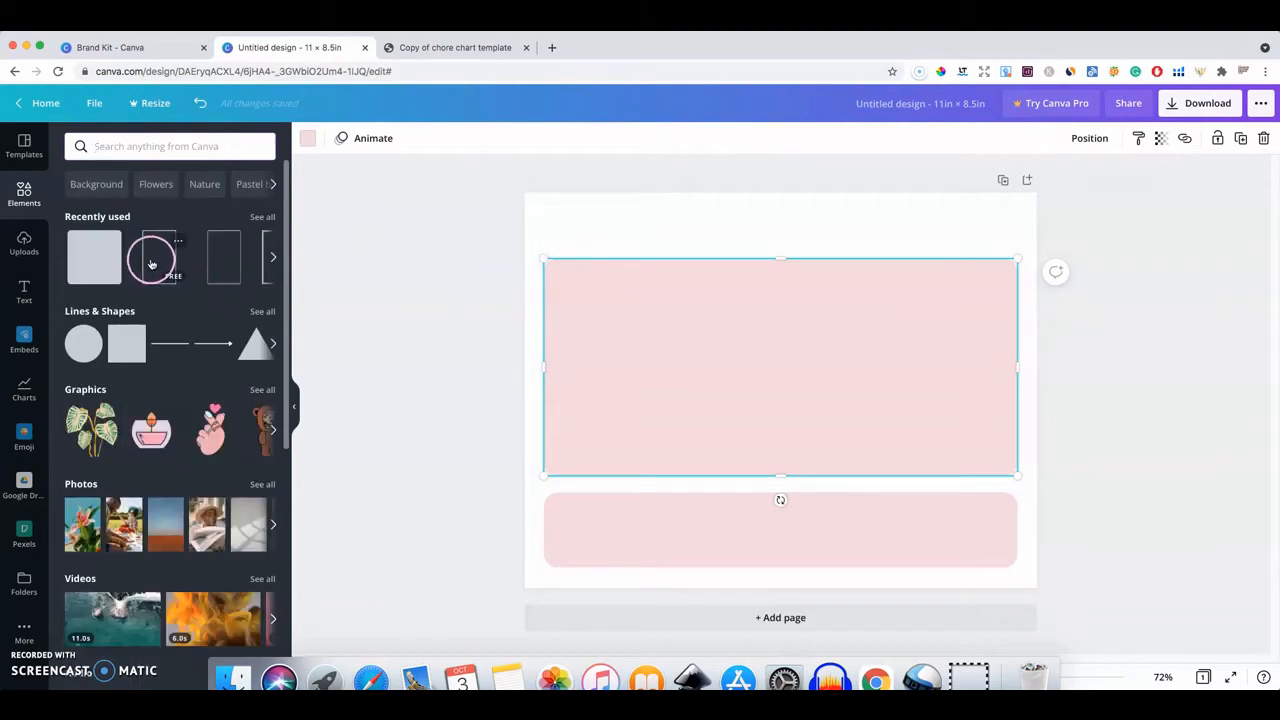
pyautogui.click(151, 263)
pyautogui.click(742, 470)
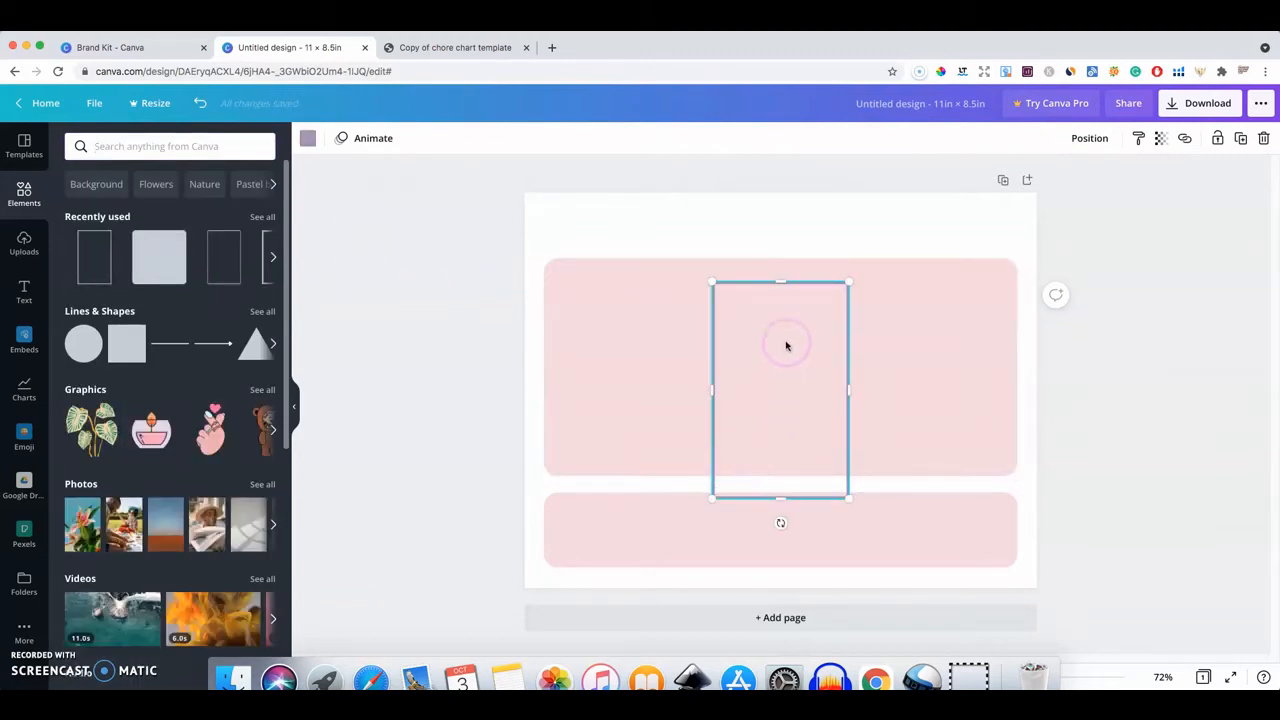
pyautogui.moveTo(780, 497); pyautogui.dragTo(783, 339)
pyautogui.moveTo(713, 307); pyautogui.dragTo(666, 305)
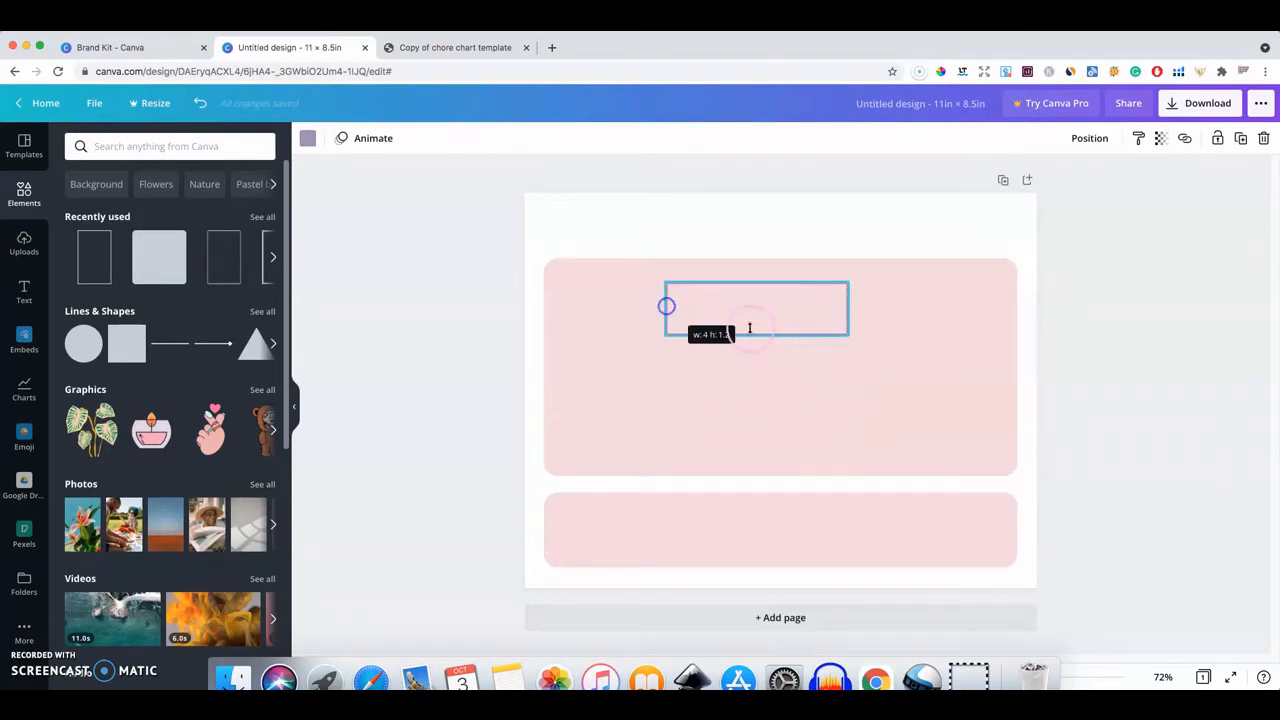
pyautogui.moveTo(760, 334); pyautogui.dragTo(664, 307)
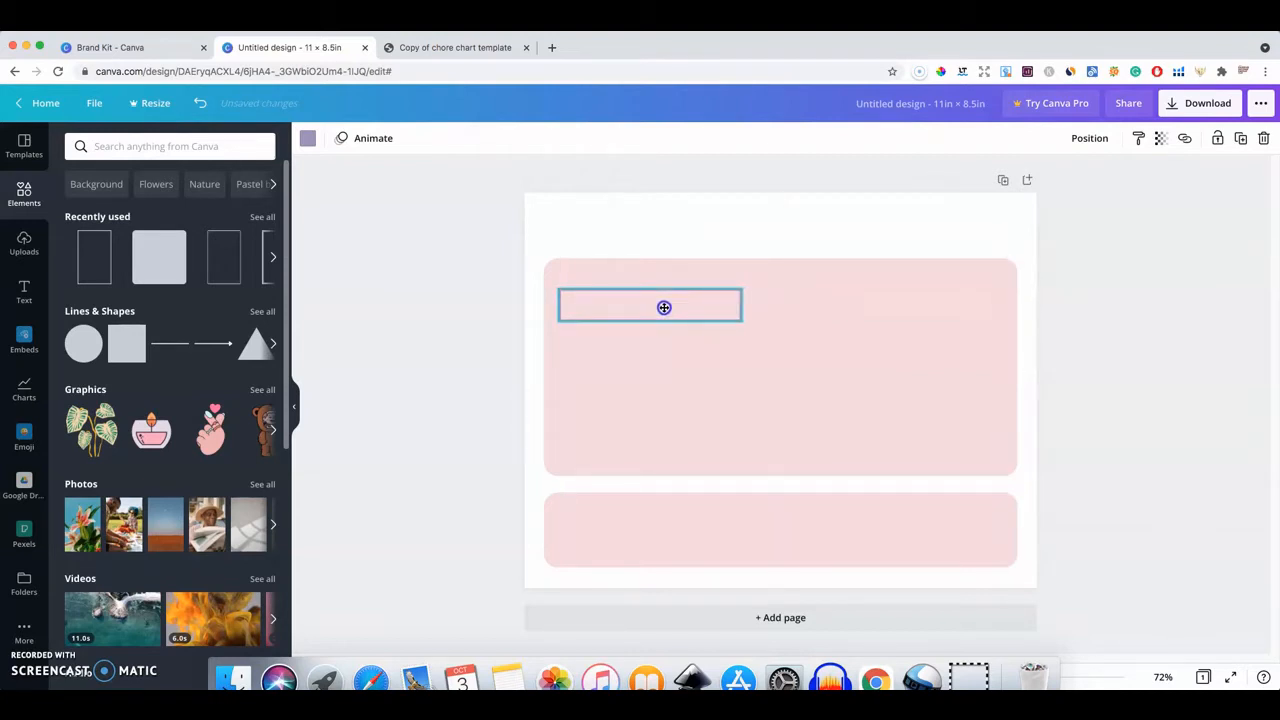
pyautogui.click(700, 354)
# Recolor the outlined box white and shift it slightly down and left within the large pink block
pyautogui.click(677, 306)
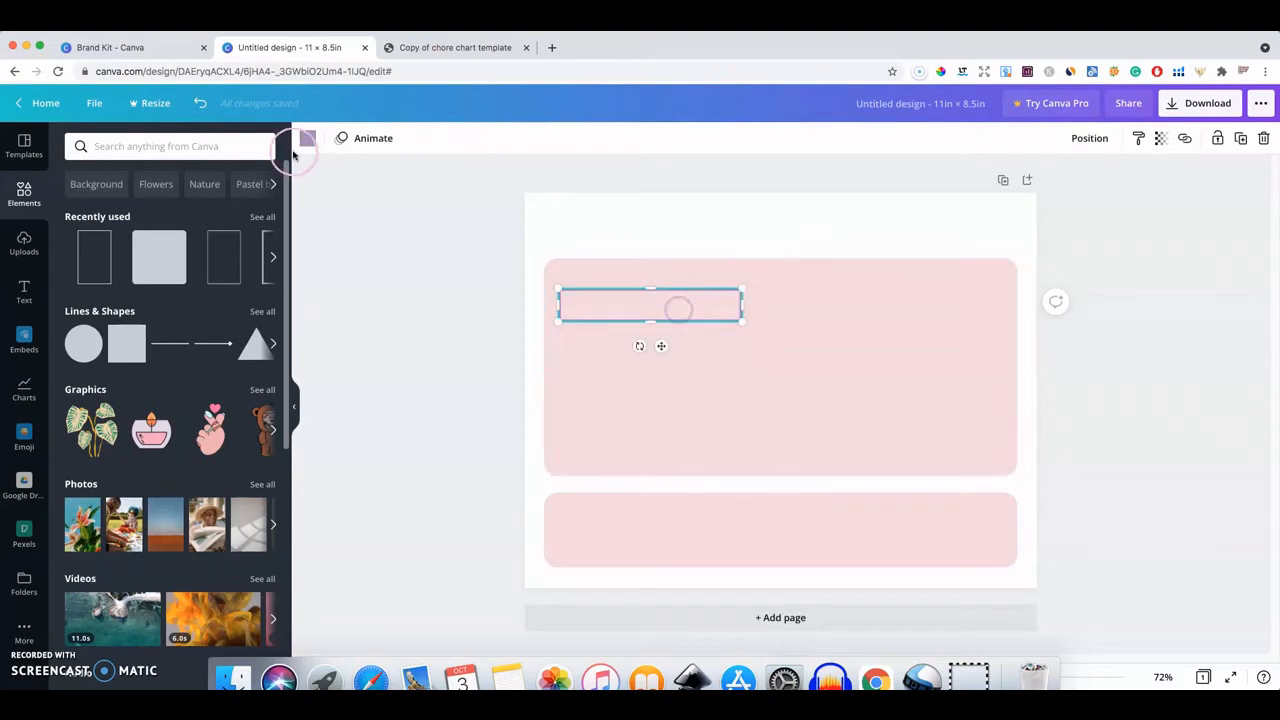
pyautogui.click(295, 150)
pyautogui.click(188, 210)
pyautogui.click(703, 352)
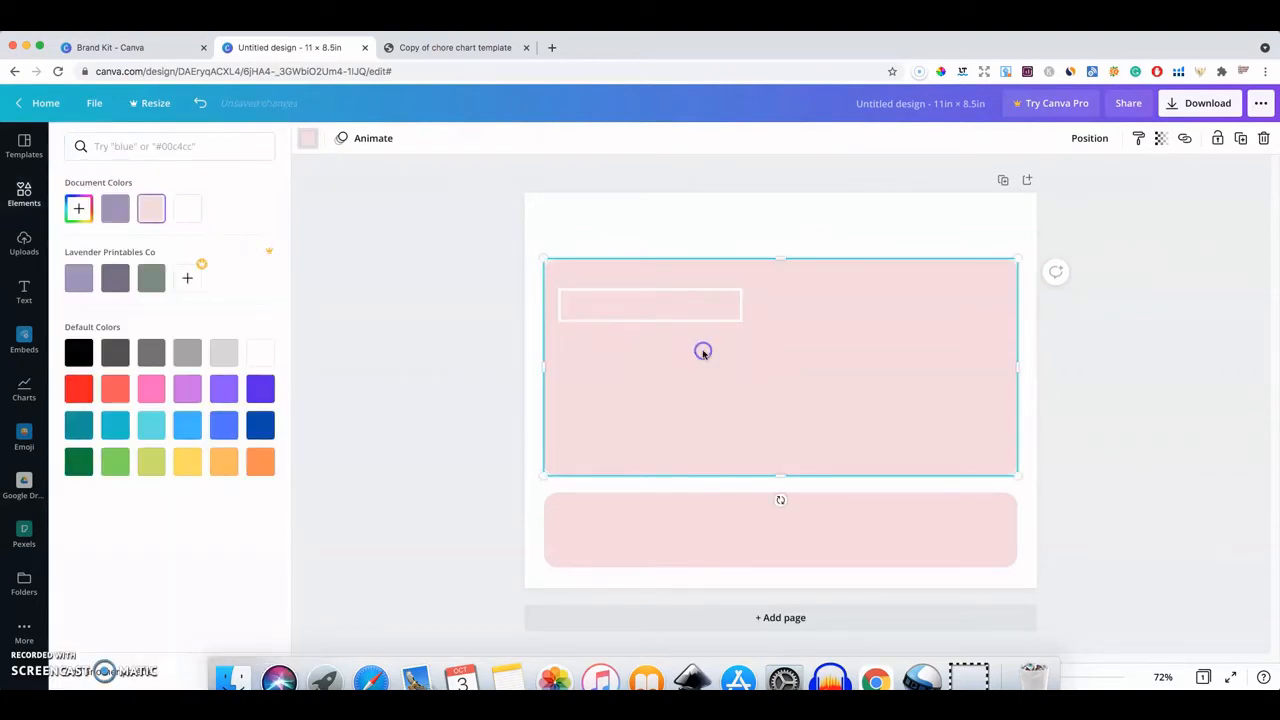
pyautogui.click(657, 322)
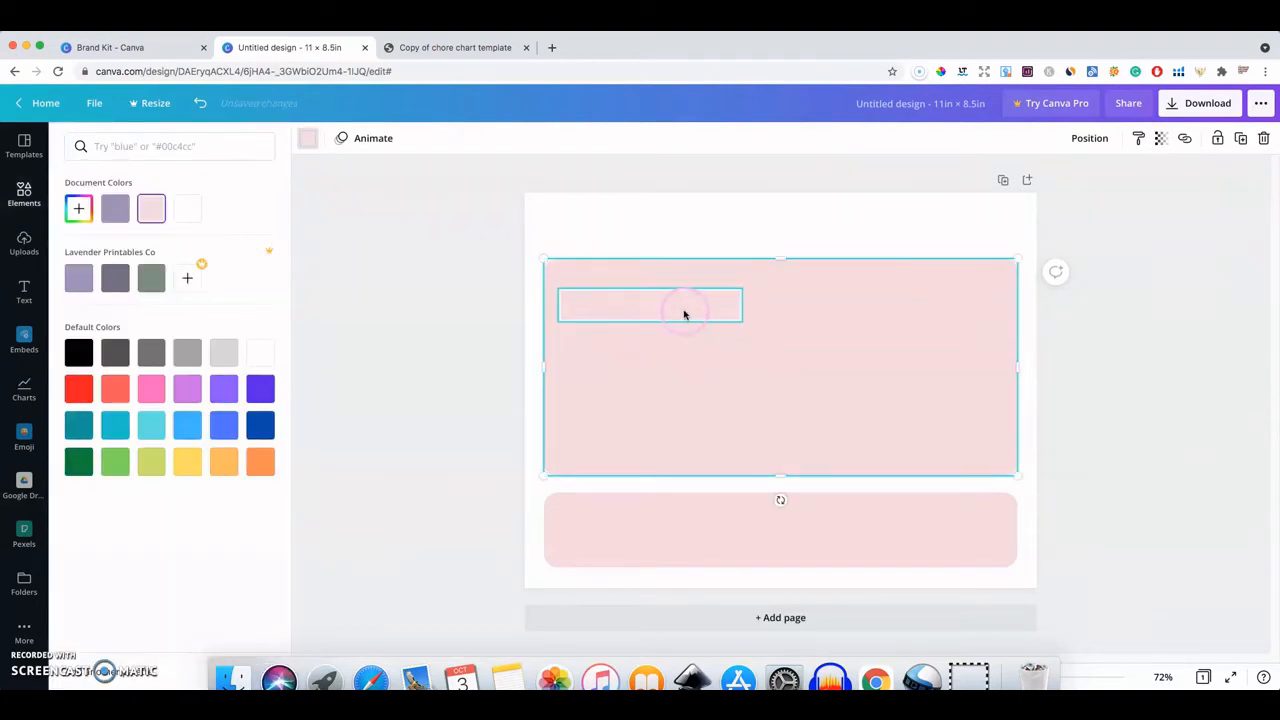
pyautogui.moveTo(684, 315); pyautogui.dragTo(679, 315)
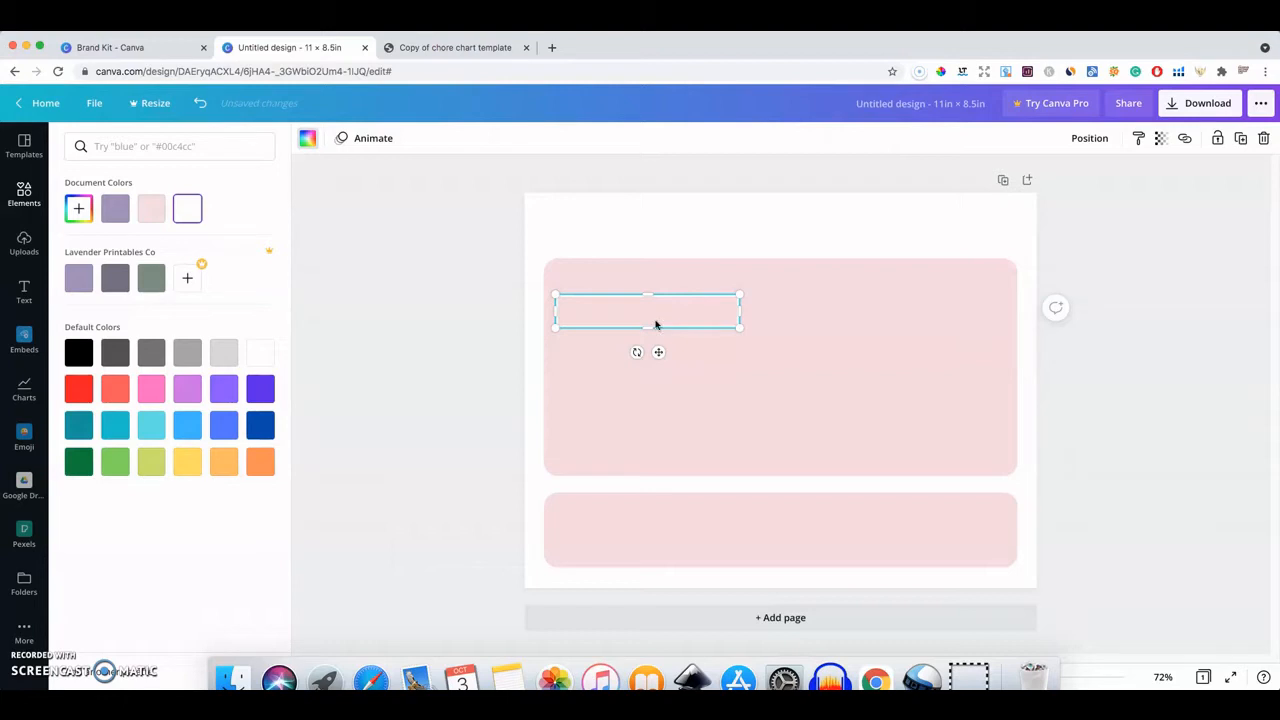
# Duplicate the white outlined box, place two copies lower in the large pink block, and delete the surplus copy so four boxes remain
pyautogui.moveTo(671, 325); pyautogui.dragTo(683, 391)
pyautogui.press('super+v')
pyautogui.press('super+v')
pyautogui.press('super+v')
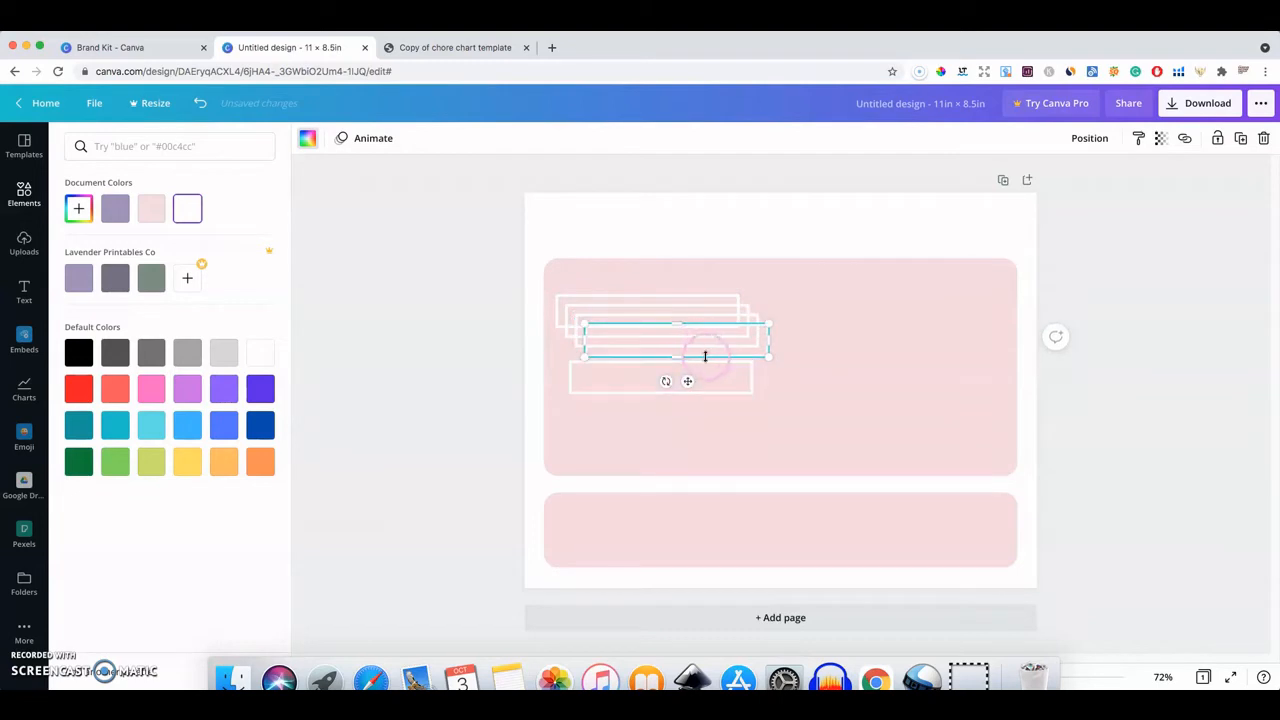
pyautogui.moveTo(706, 363); pyautogui.dragTo(669, 406)
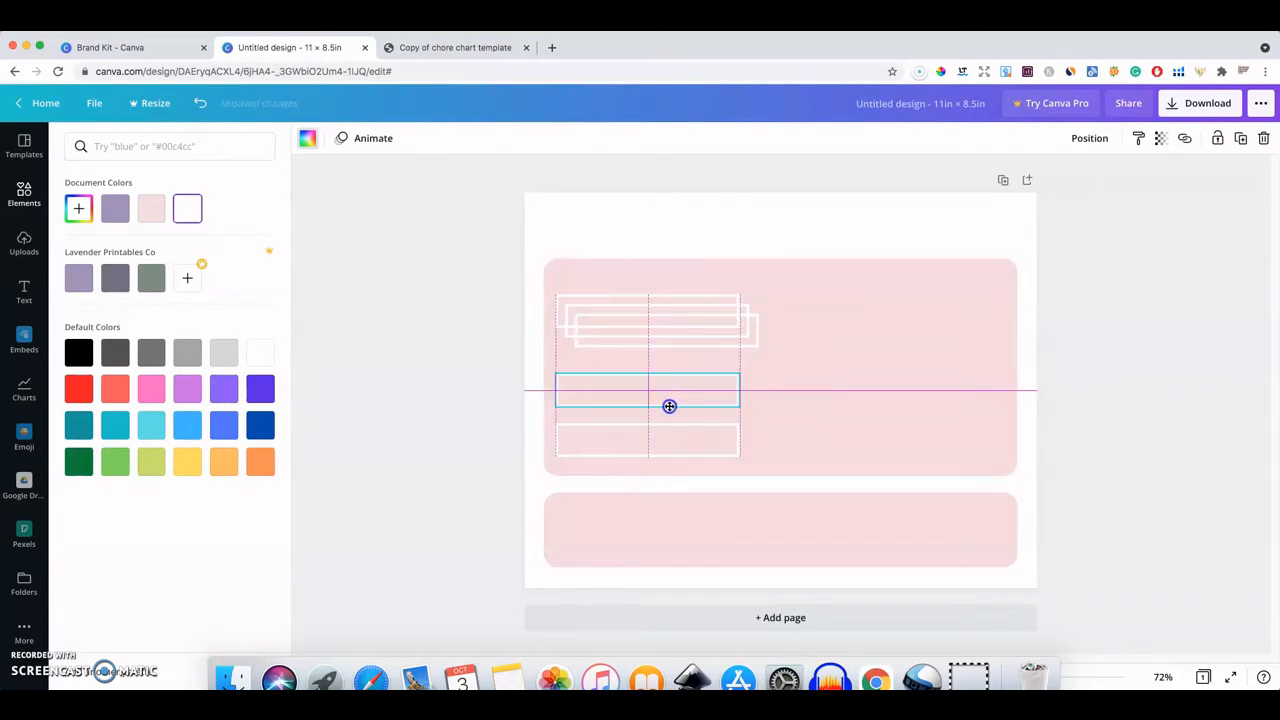
pyautogui.moveTo(677, 330); pyautogui.dragTo(806, 348)
pyautogui.press('Delete')
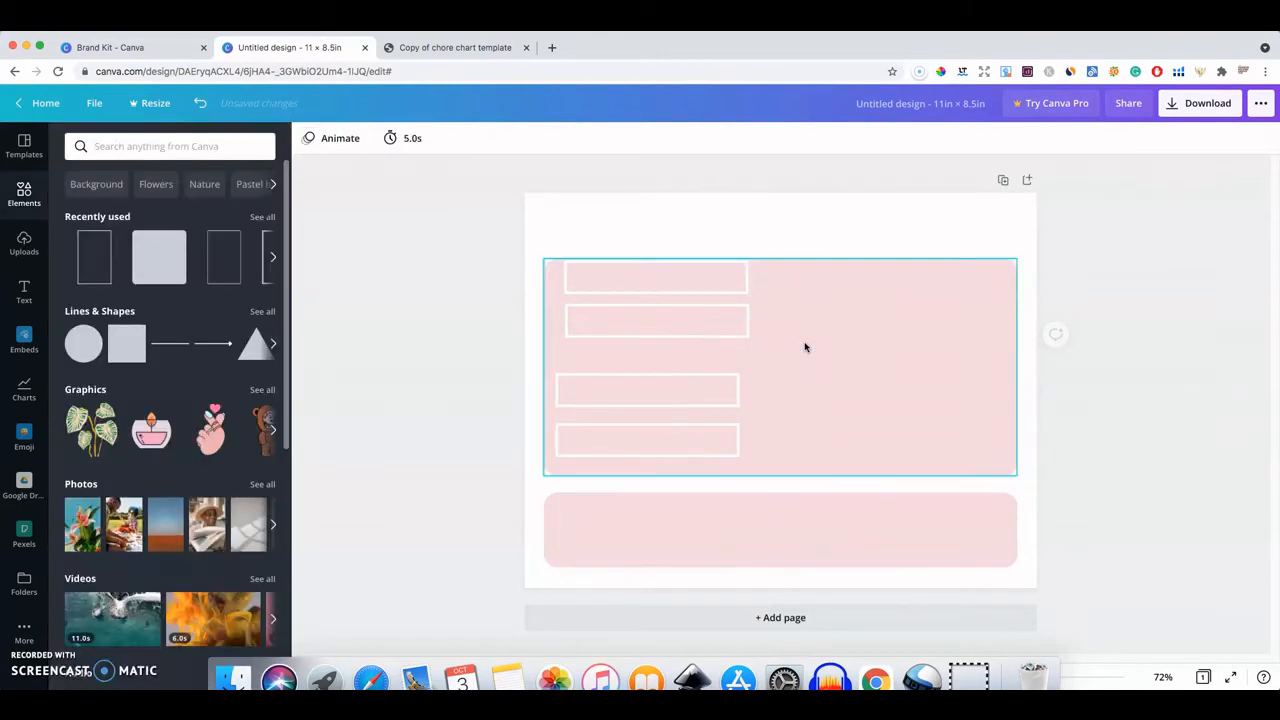
# Arrange the four white boxes in a left-aligned vertical column inside the large pink block with roughly even gaps
pyautogui.click(697, 336)
pyautogui.moveTo(697, 336); pyautogui.dragTo(691, 352)
pyautogui.click(685, 289)
pyautogui.moveTo(685, 289); pyautogui.dragTo(681, 317)
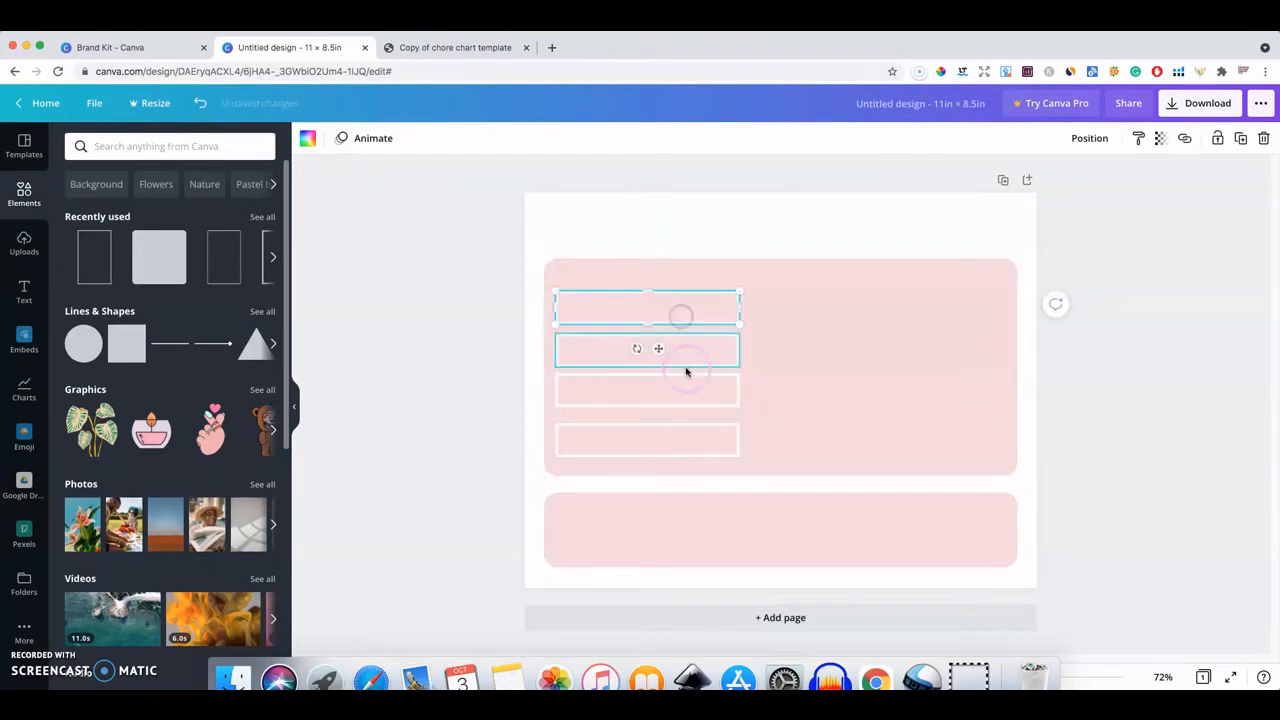
pyautogui.moveTo(686, 391); pyautogui.dragTo(684, 361)
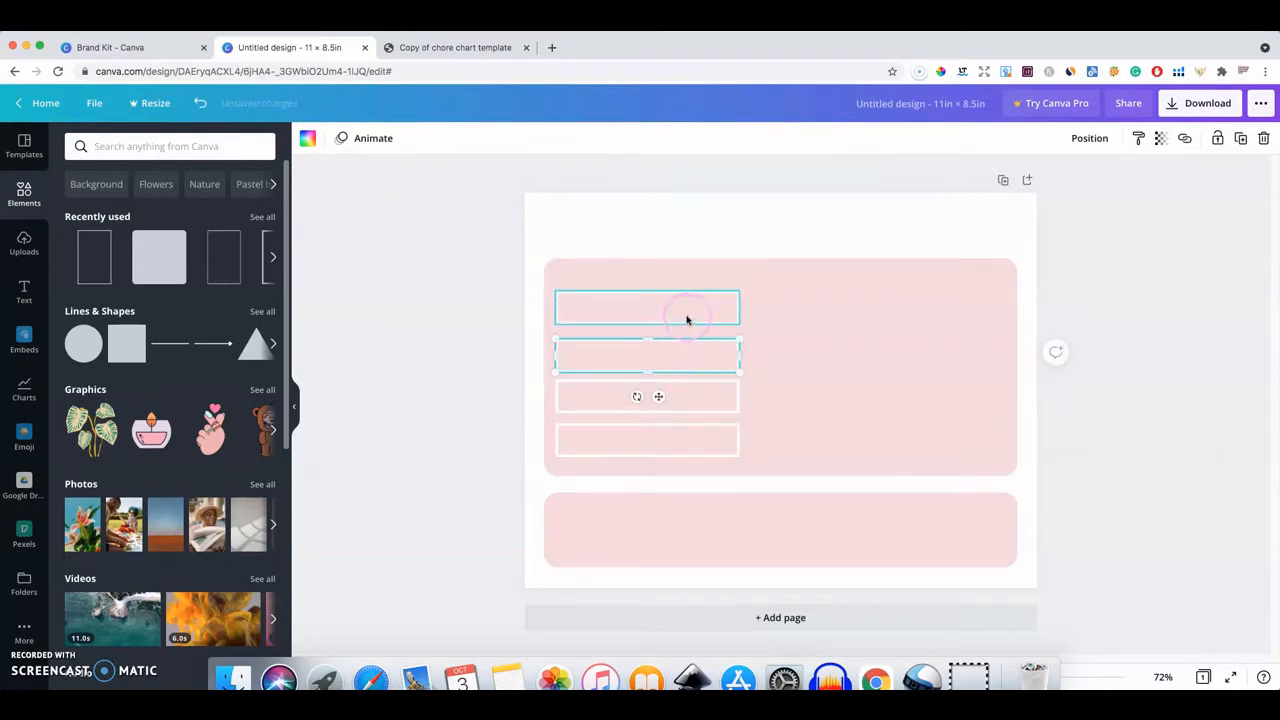
pyautogui.moveTo(686, 320); pyautogui.dragTo(710, 349)
pyautogui.click(749, 349)
pyautogui.click(710, 357)
pyautogui.click(794, 370)
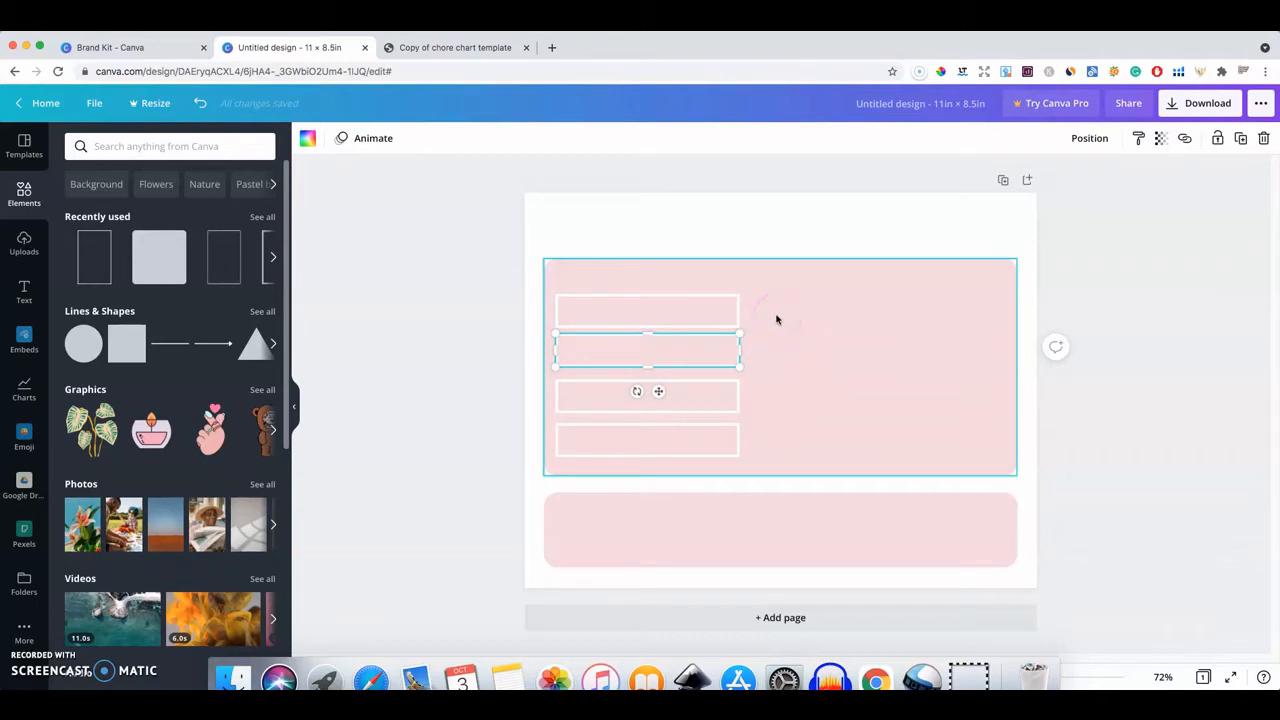
# Shift the four white boxes up so the column starts just below the pink block's upper edge
pyautogui.click(695, 313)
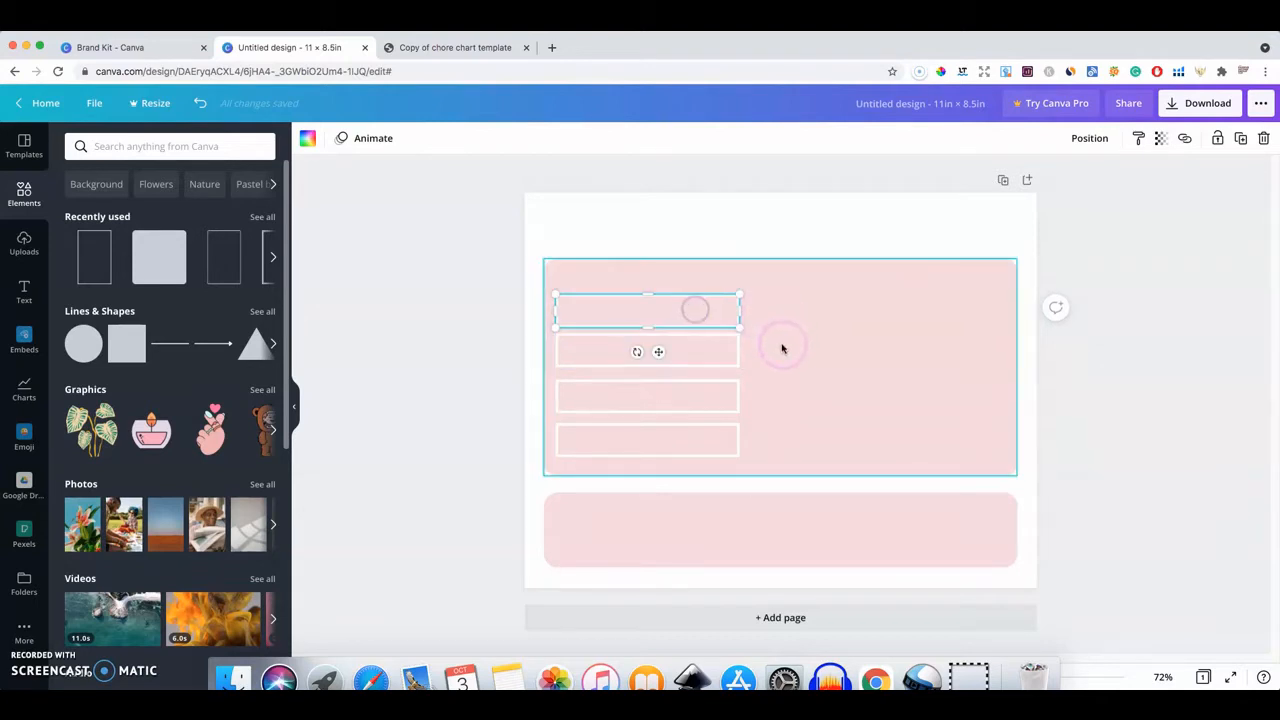
pyautogui.click(789, 360)
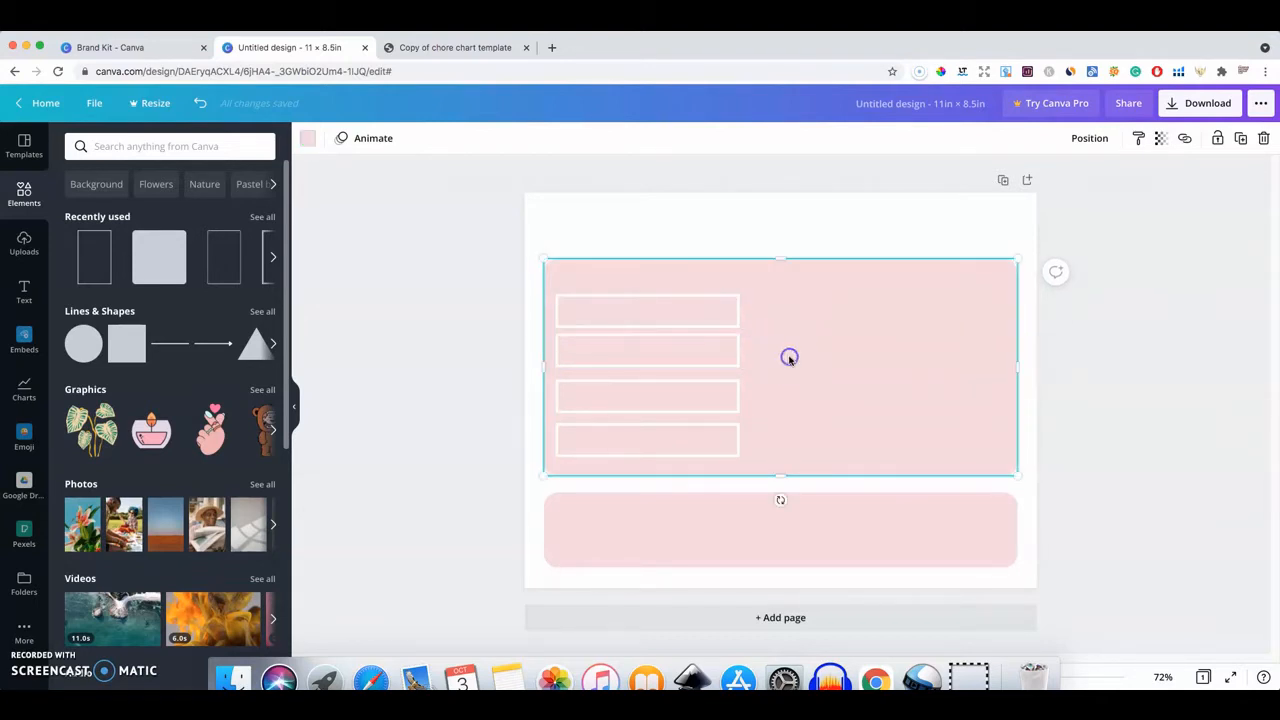
pyautogui.click(672, 313)
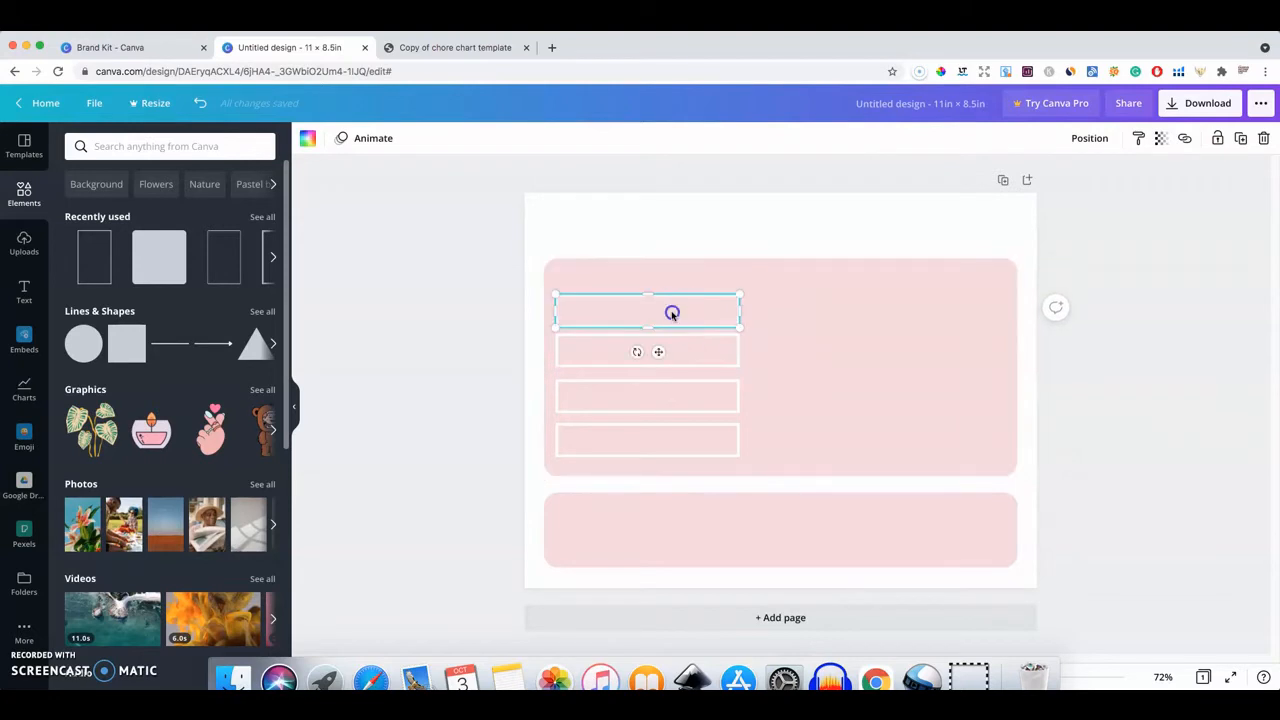
pyautogui.moveTo(672, 313); pyautogui.dragTo(688, 400)
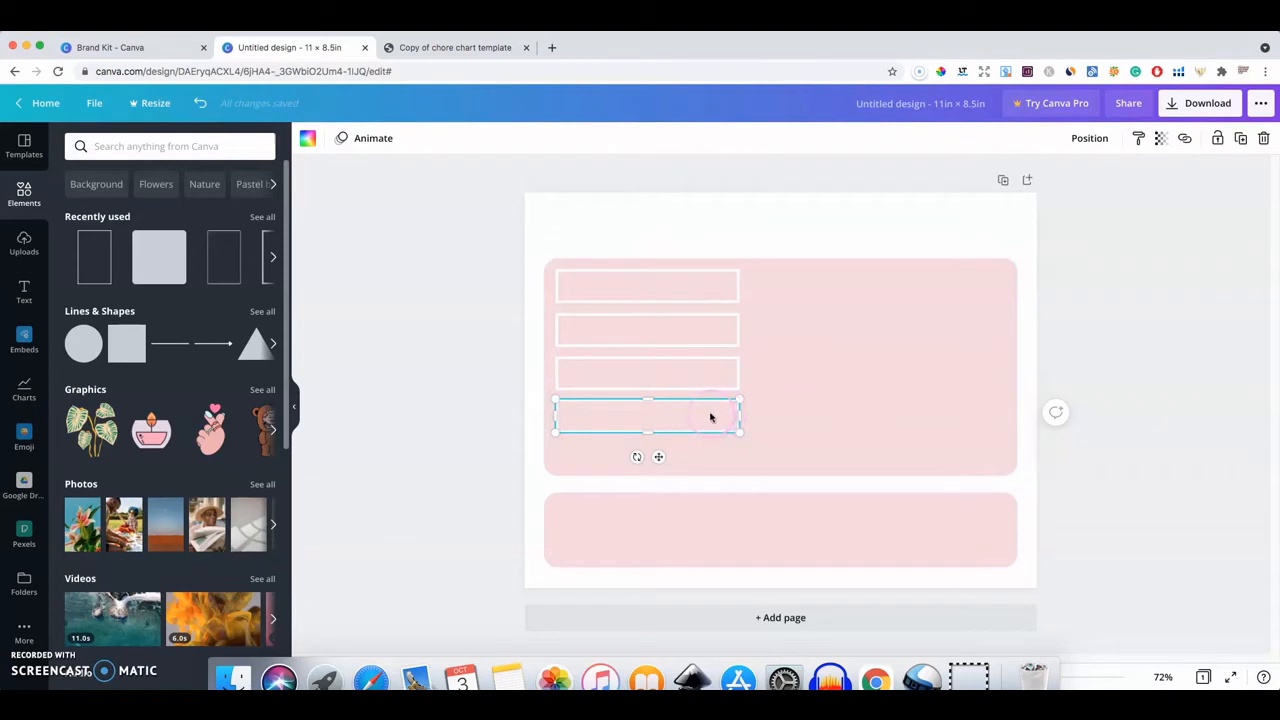
# Space the four white boxes evenly vertically and move the column down to leave room for a heading above it
pyautogui.keyDown('shift'); pyautogui.click(707, 377); pyautogui.keyUp('shift')
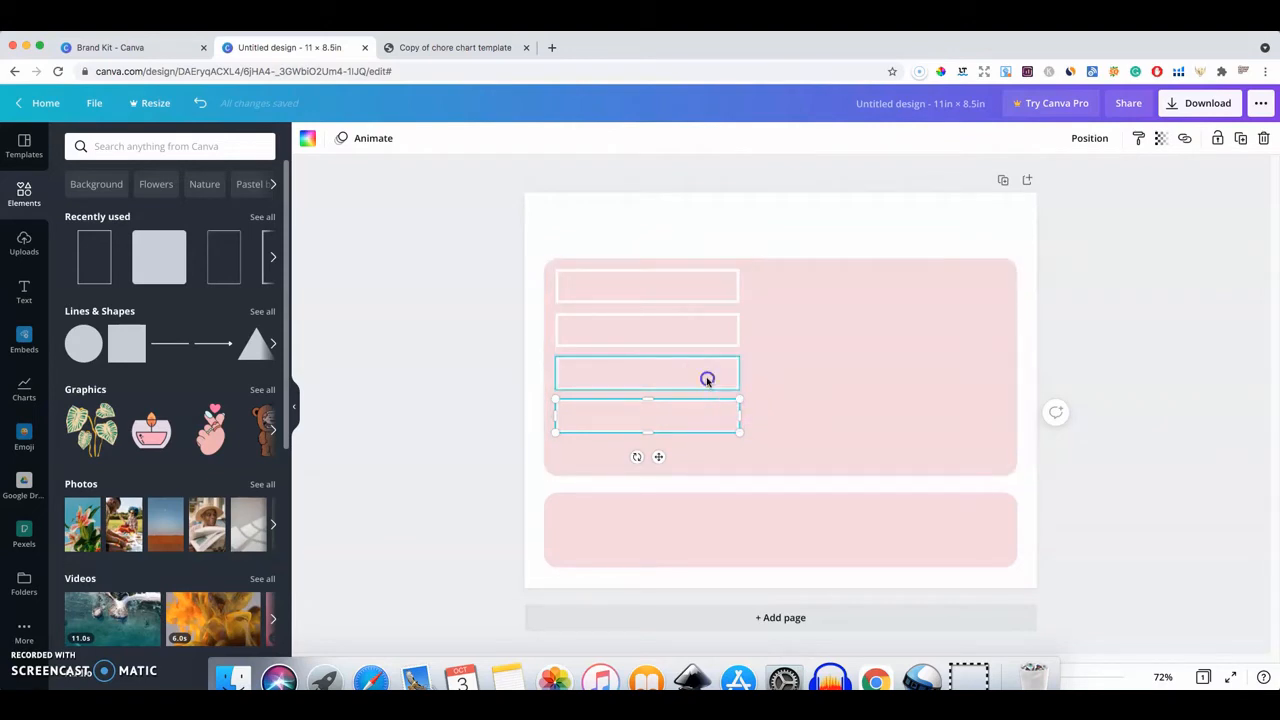
pyautogui.keyDown('shift'); pyautogui.click(693, 340); pyautogui.keyUp('shift')
pyautogui.keyDown('shift'); pyautogui.click(686, 288); pyautogui.keyUp('shift')
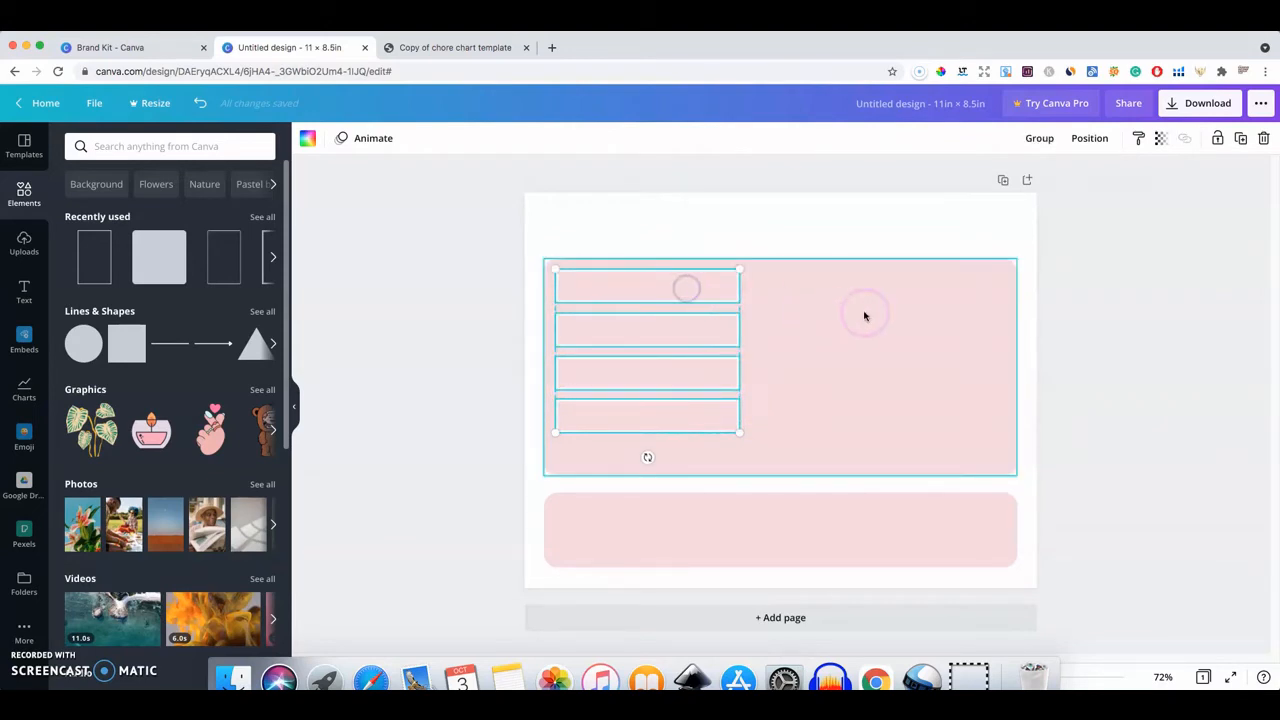
pyautogui.click(1087, 140)
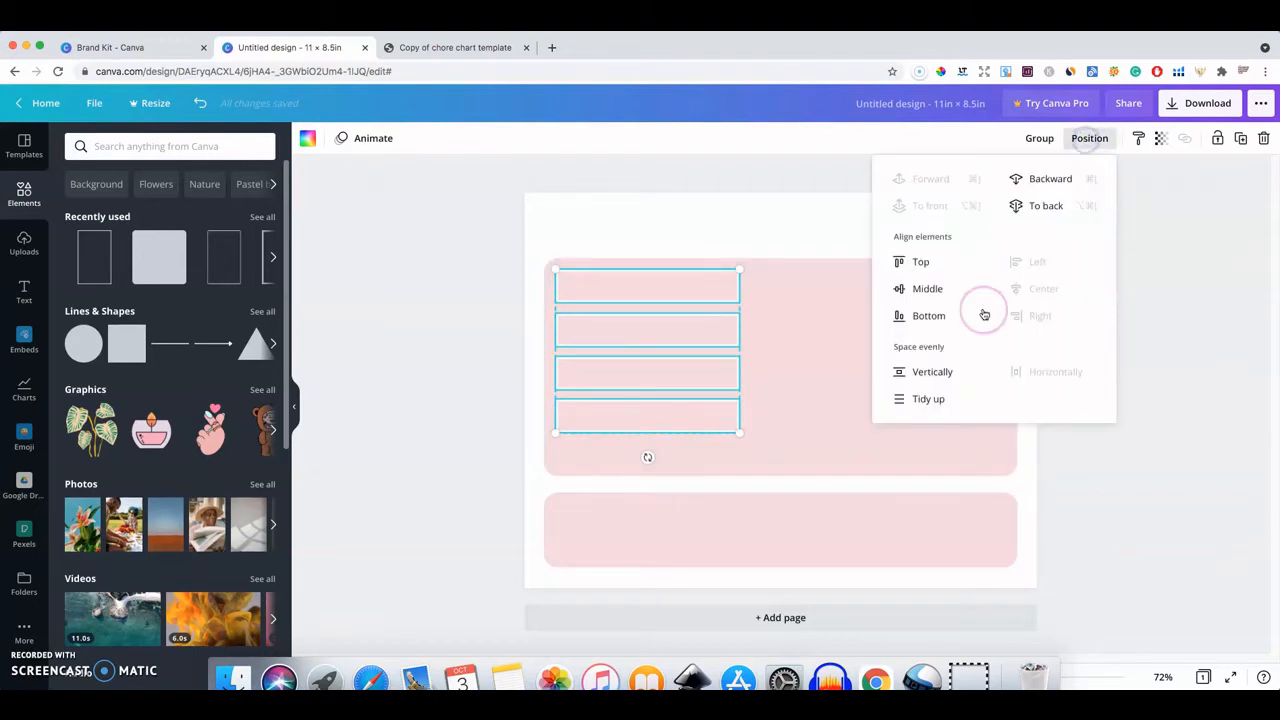
pyautogui.click(930, 372)
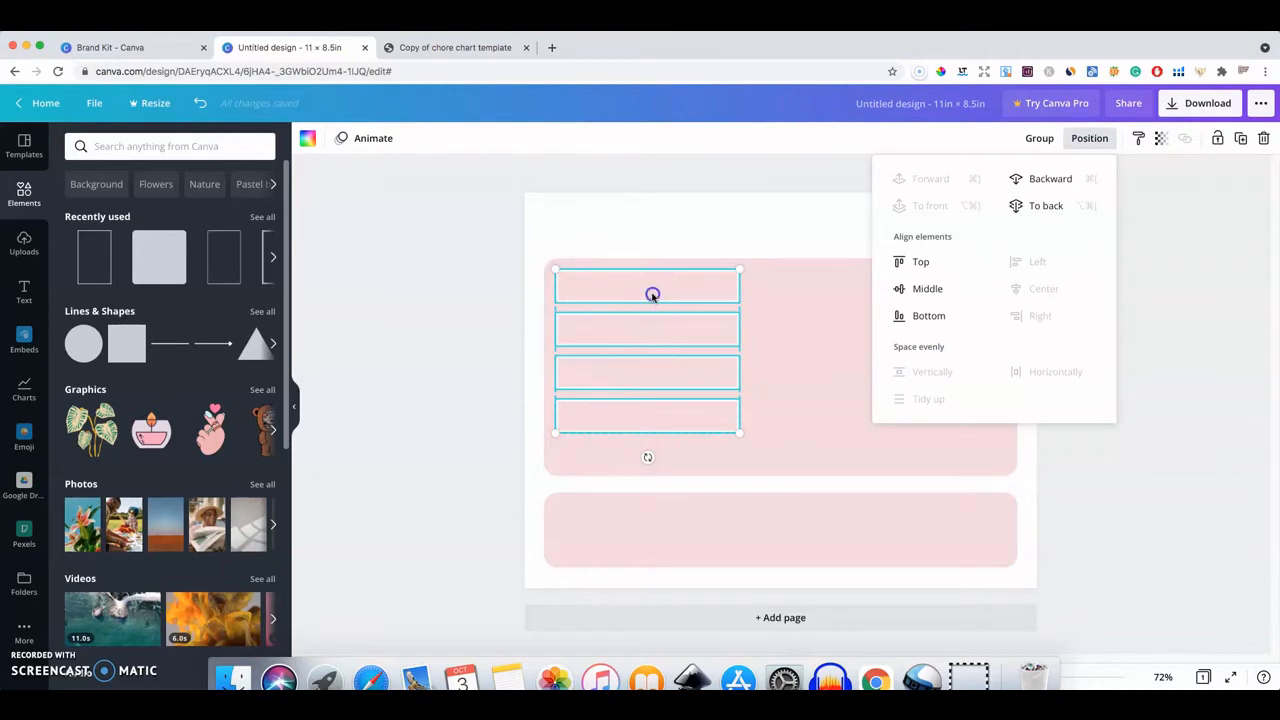
pyautogui.moveTo(651, 291); pyautogui.dragTo(654, 326)
pyautogui.click(771, 330)
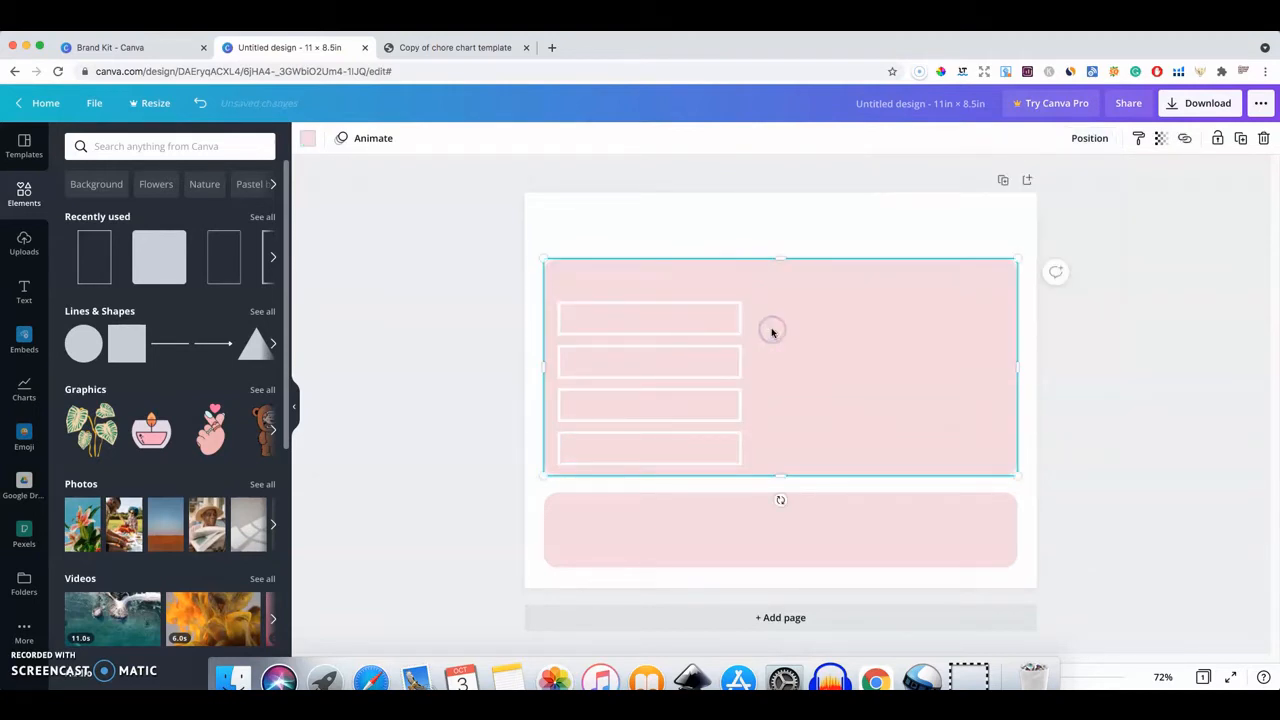
pyautogui.click(672, 335)
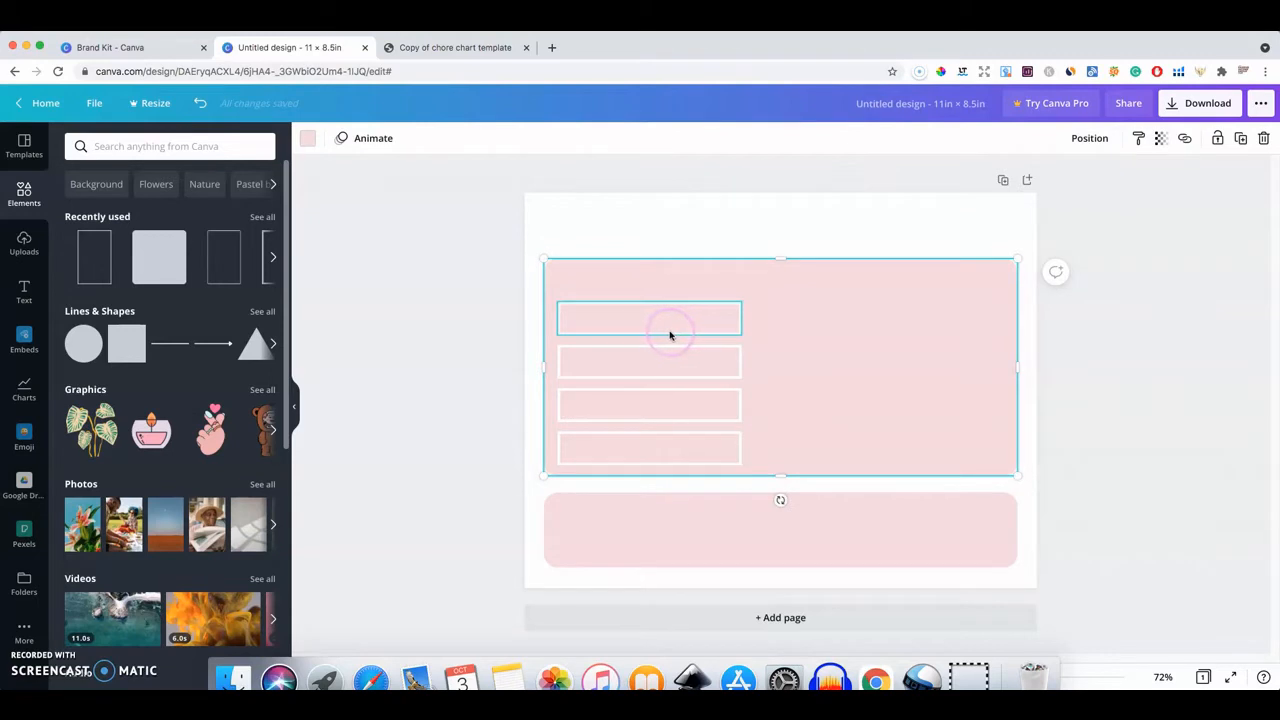
# Add a heading text box, shrink it to font size 49.4, and place it over the upper end of the box column
pyautogui.click(24, 292)
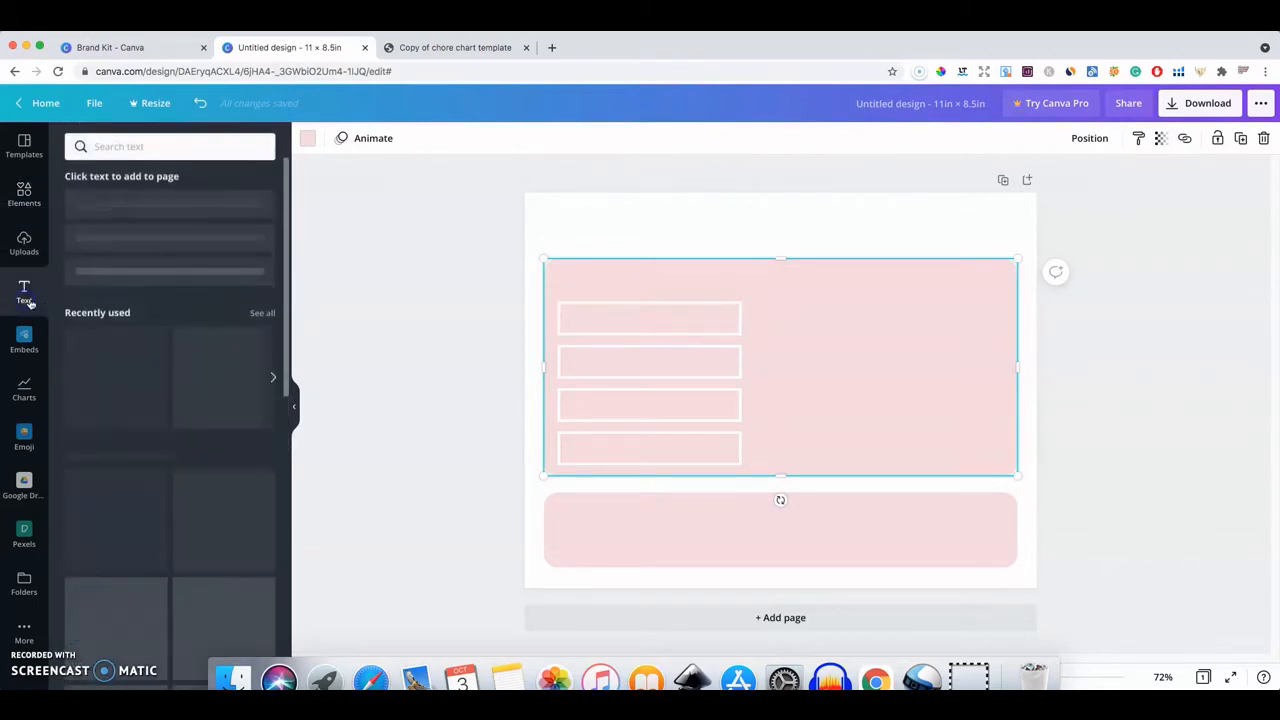
pyautogui.click(152, 206)
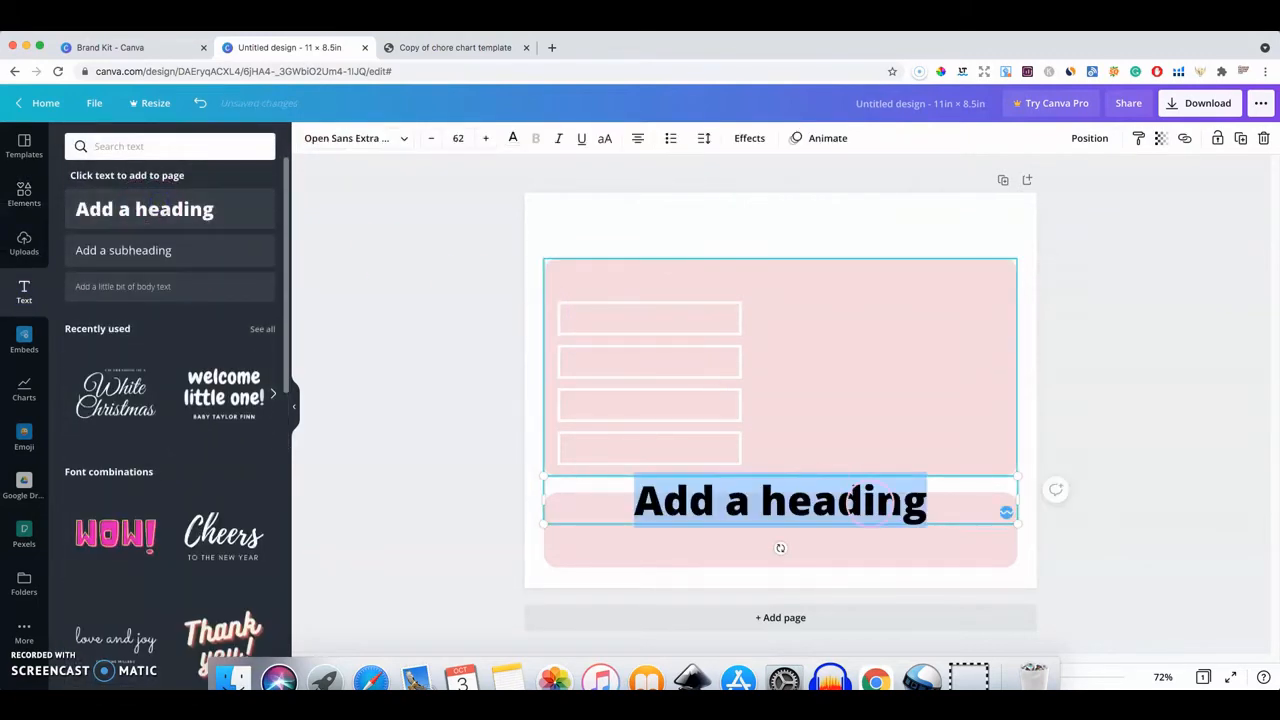
pyautogui.moveTo(1016, 478); pyautogui.dragTo(921, 493)
pyautogui.moveTo(846, 508); pyautogui.dragTo(760, 297)
pyautogui.moveTo(931, 295); pyautogui.dragTo(791, 294)
# Change the heading text to "Chores" and center it just above the first white box
pyautogui.doubleClick(740, 293)
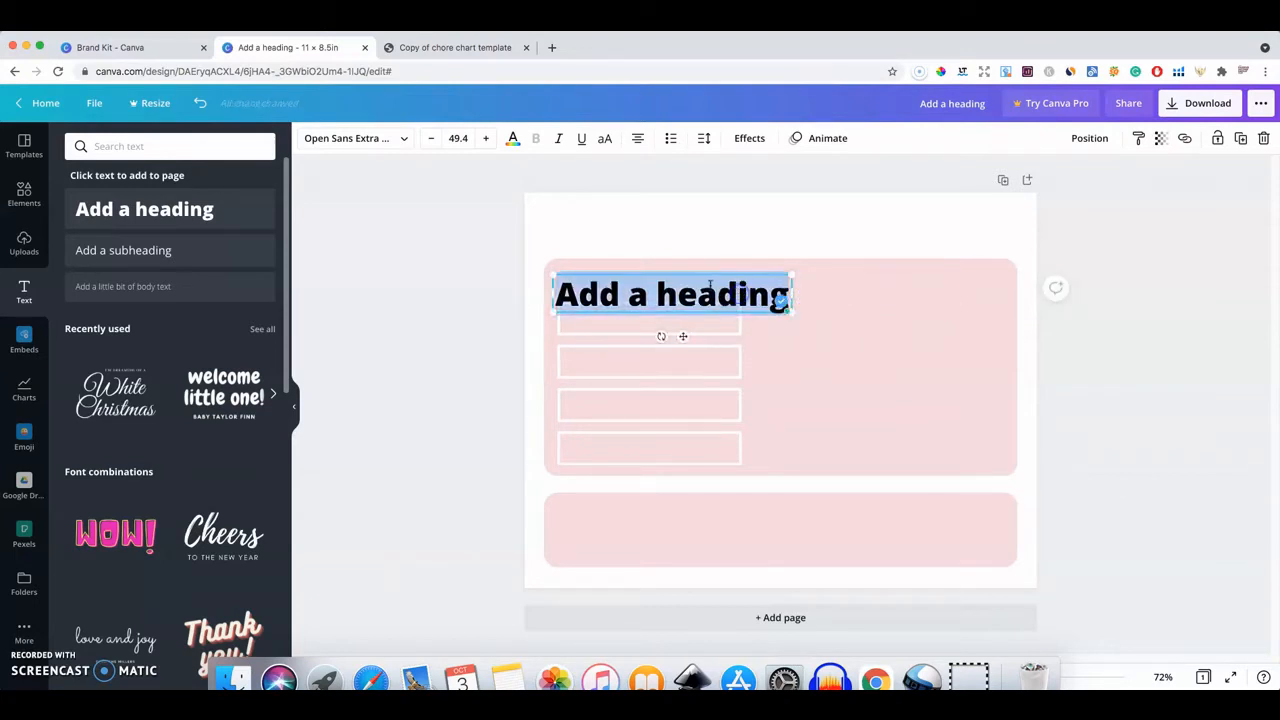
pyautogui.write('Ch')
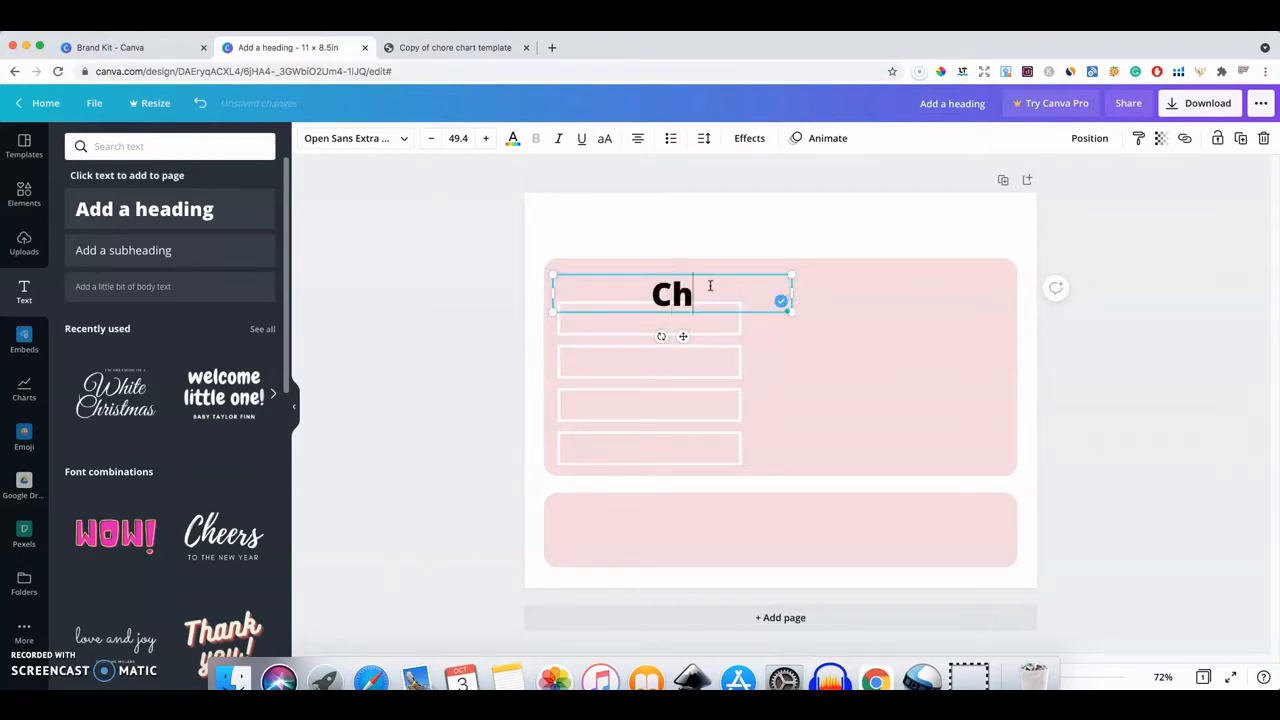
pyautogui.write('ores')
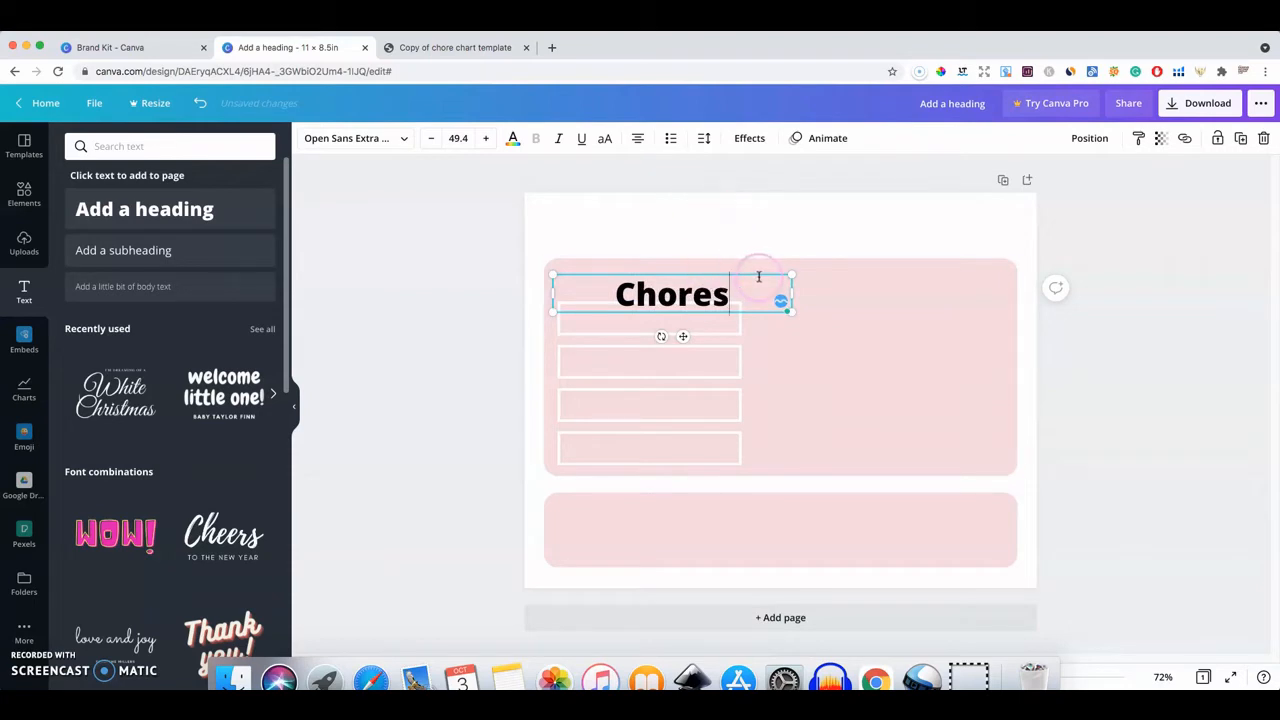
pyautogui.moveTo(788, 294); pyautogui.dragTo(641, 284)
pyautogui.click(791, 292)
pyautogui.click(763, 328)
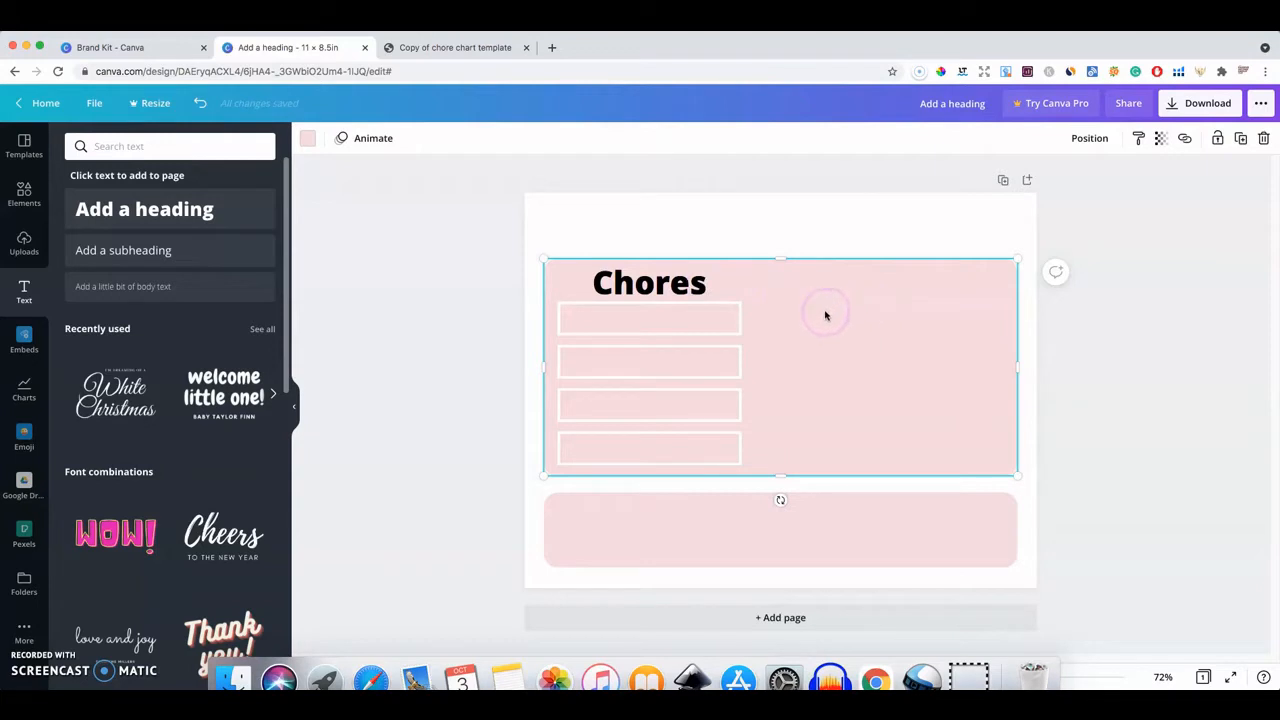
# Try making a checkbox about 0.7 in square beside the first white box from a duplicate of that box, and delete it
pyautogui.click(679, 325)
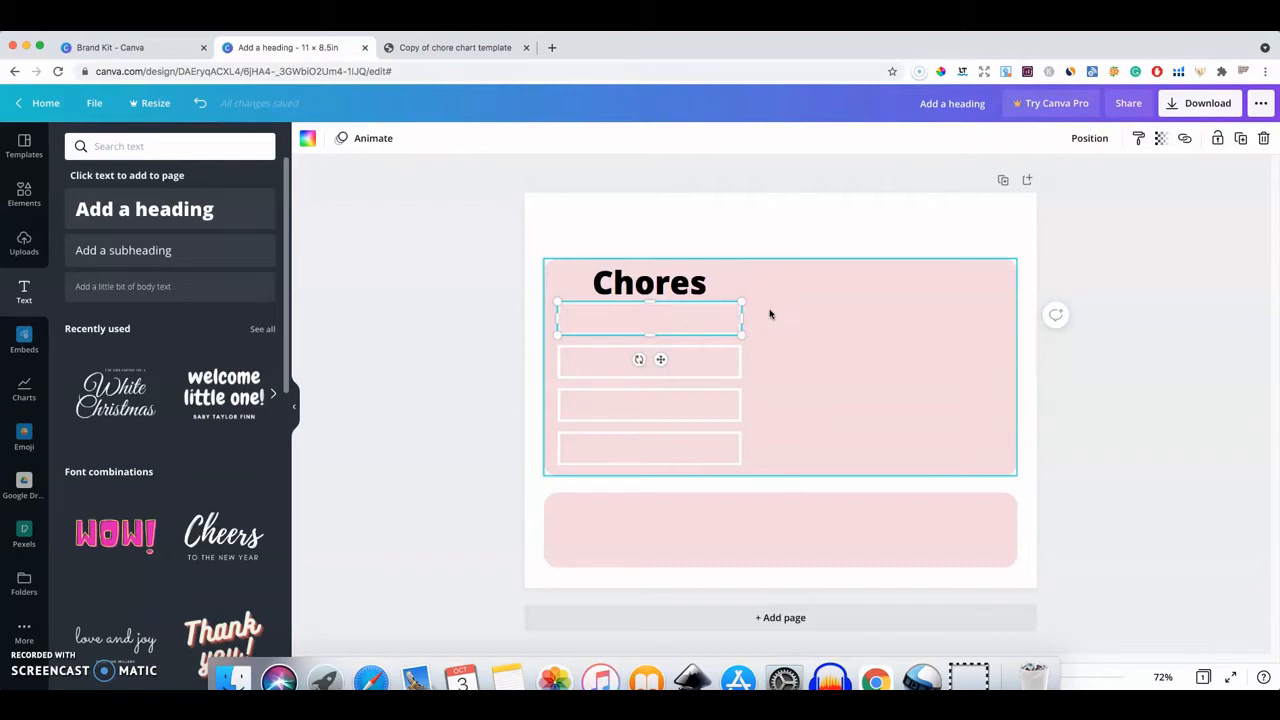
pyautogui.press('super+d')
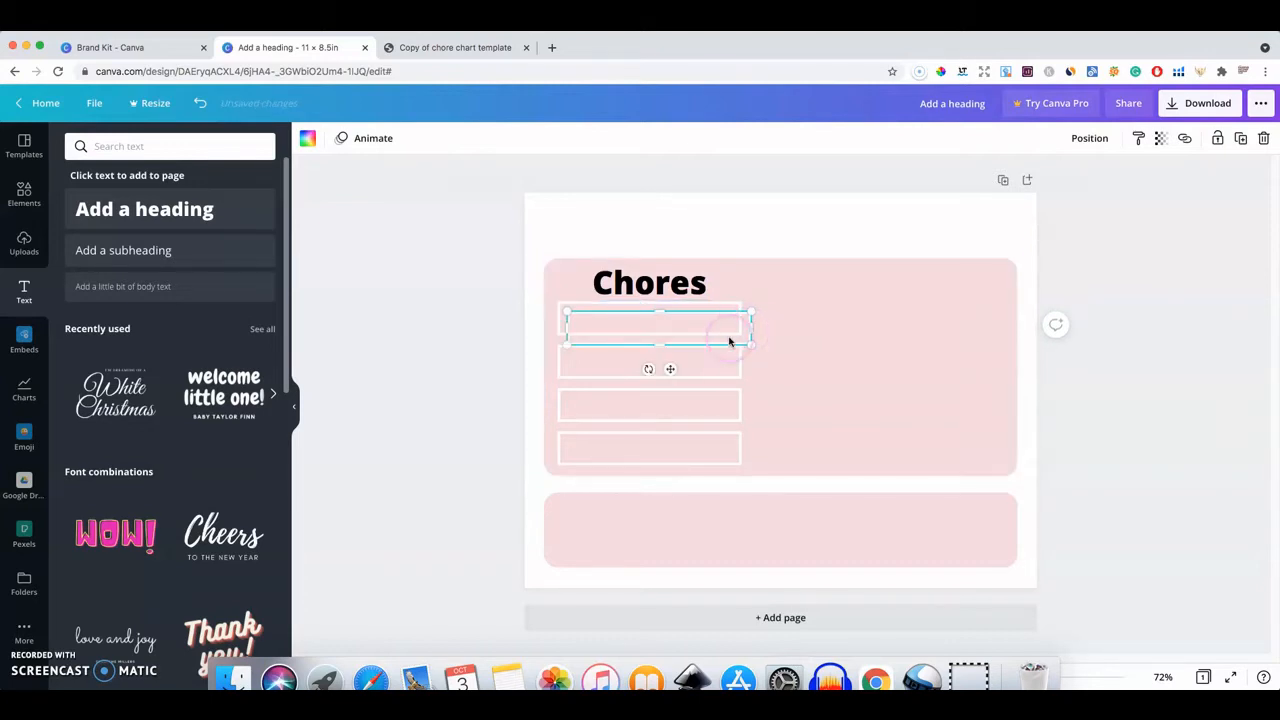
pyautogui.moveTo(731, 342); pyautogui.dragTo(773, 318)
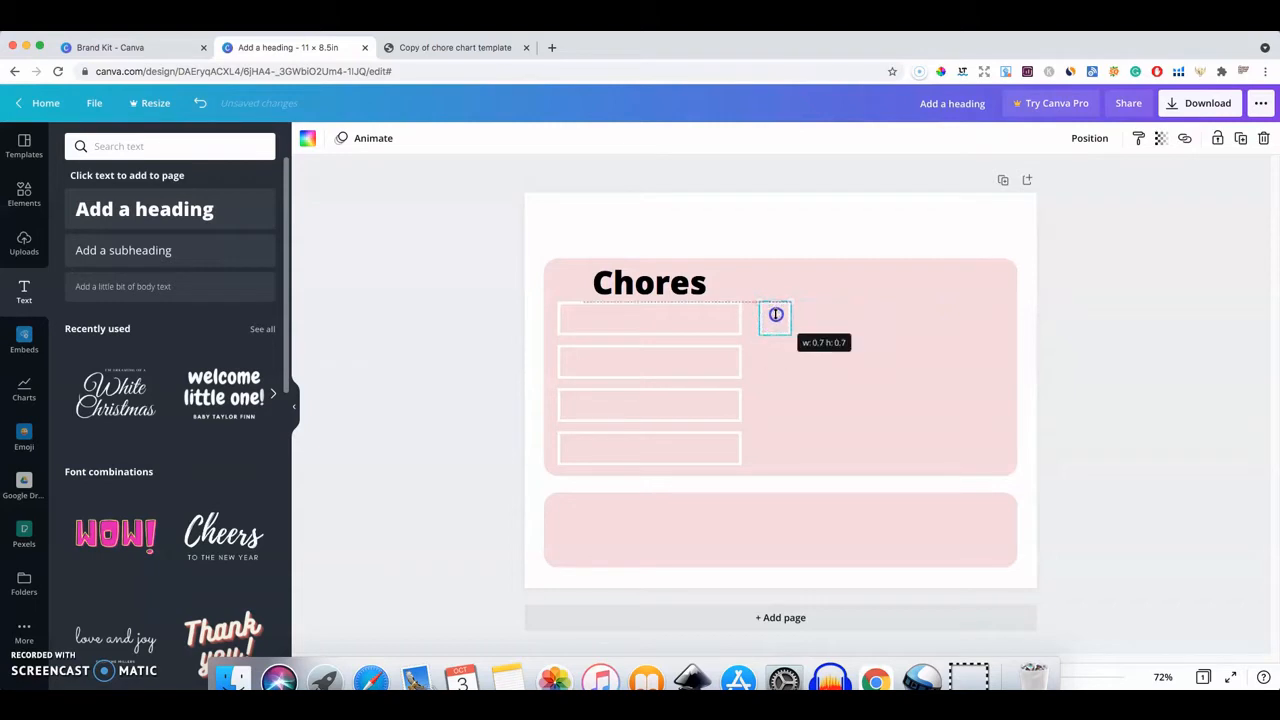
pyautogui.click(818, 330)
pyautogui.click(770, 324)
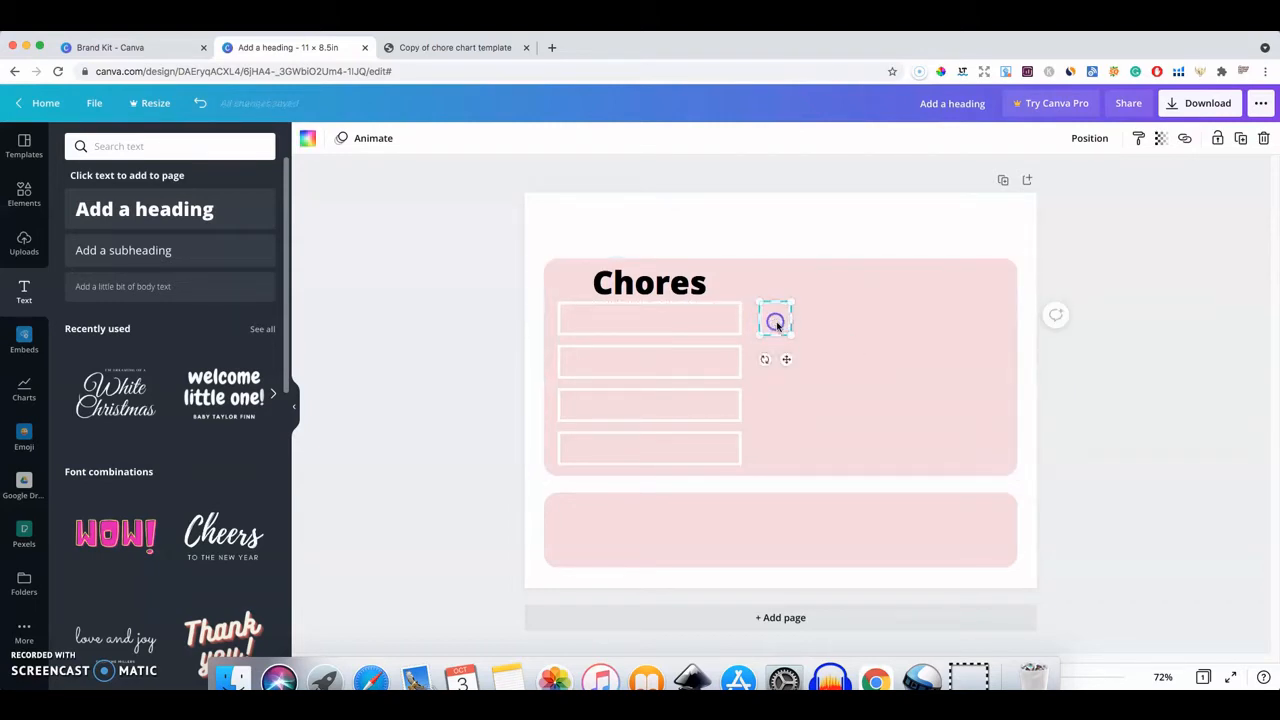
pyautogui.press('Delete')
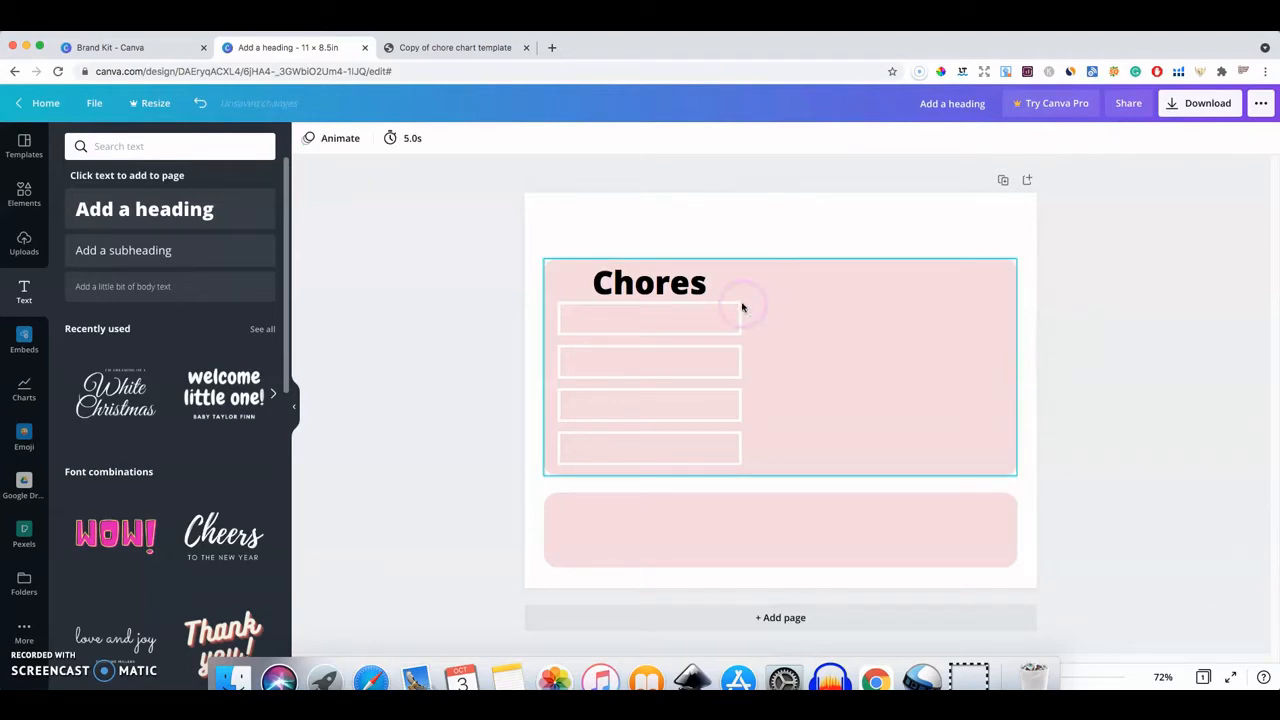
# Add a rounded square outline from Lines & Shapes, shrink it to a small checkbox, and place it beside the first white box
pyautogui.click(24, 195)
pyautogui.click(234, 283)
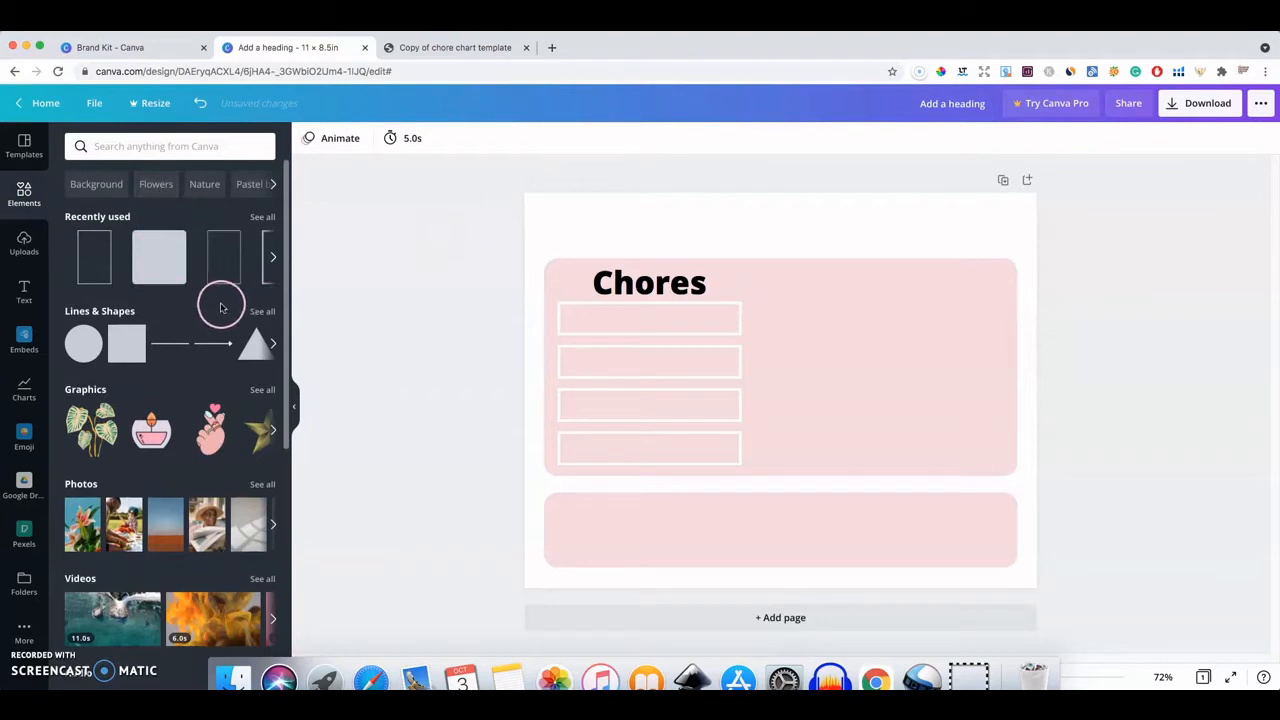
pyautogui.click(261, 311)
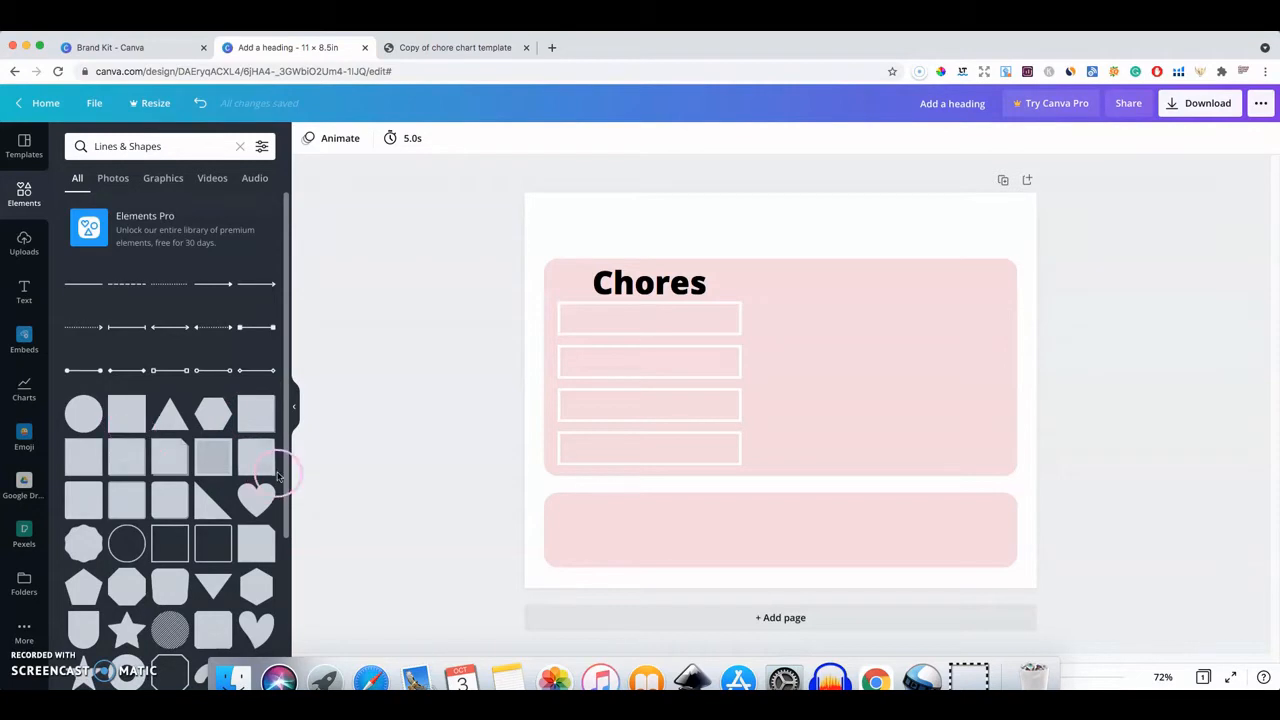
pyautogui.scroll(-5, 240, 490)
pyautogui.scroll(-5, 241, 497)
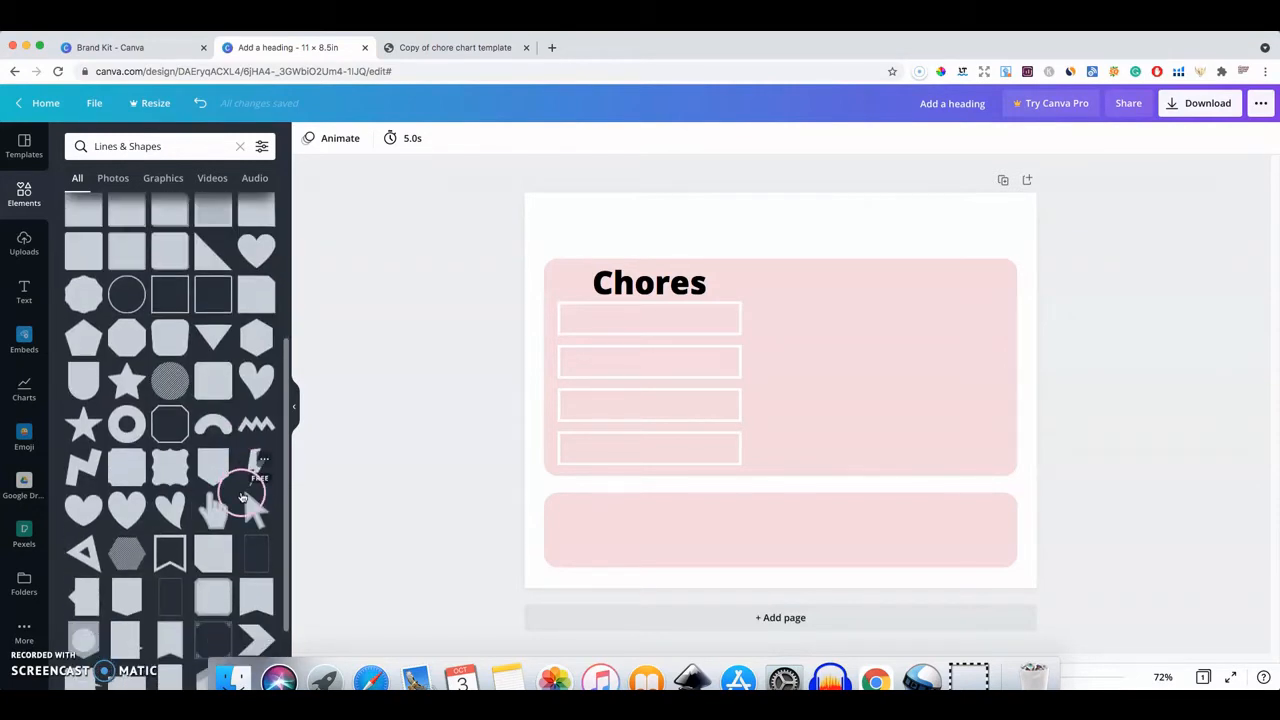
pyautogui.scroll(3, 241, 496)
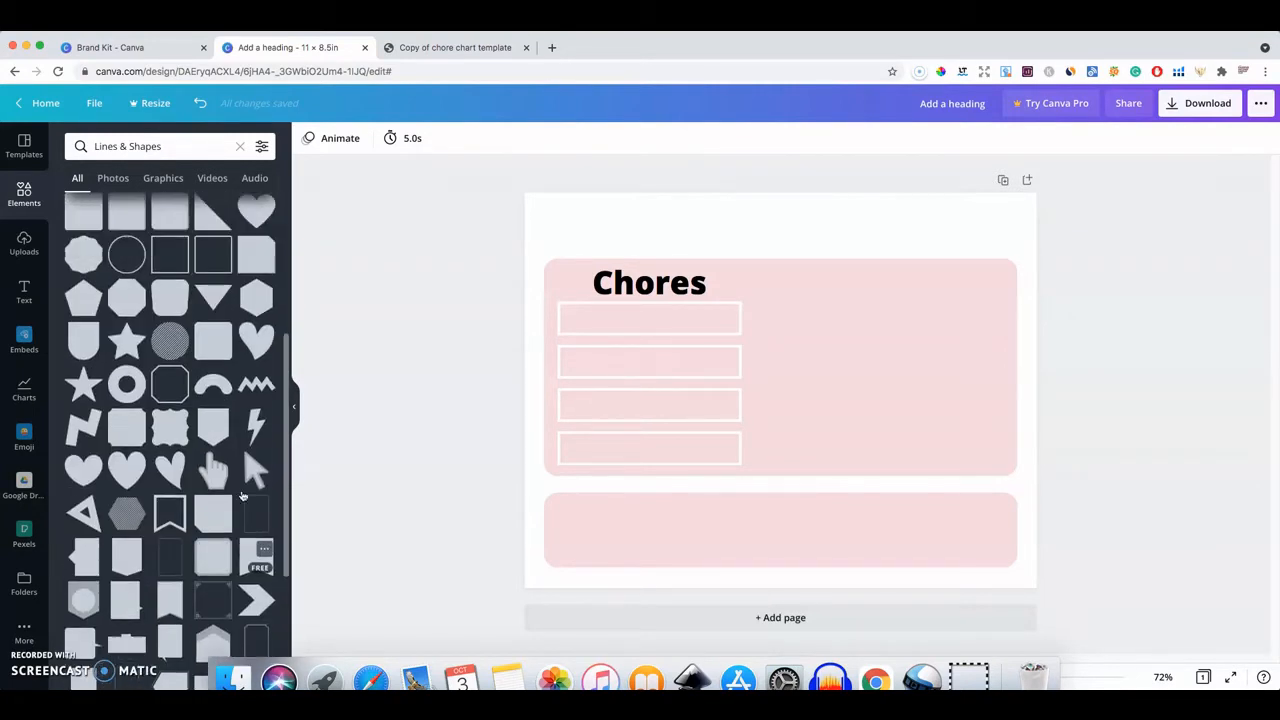
pyautogui.scroll(5, 241, 496)
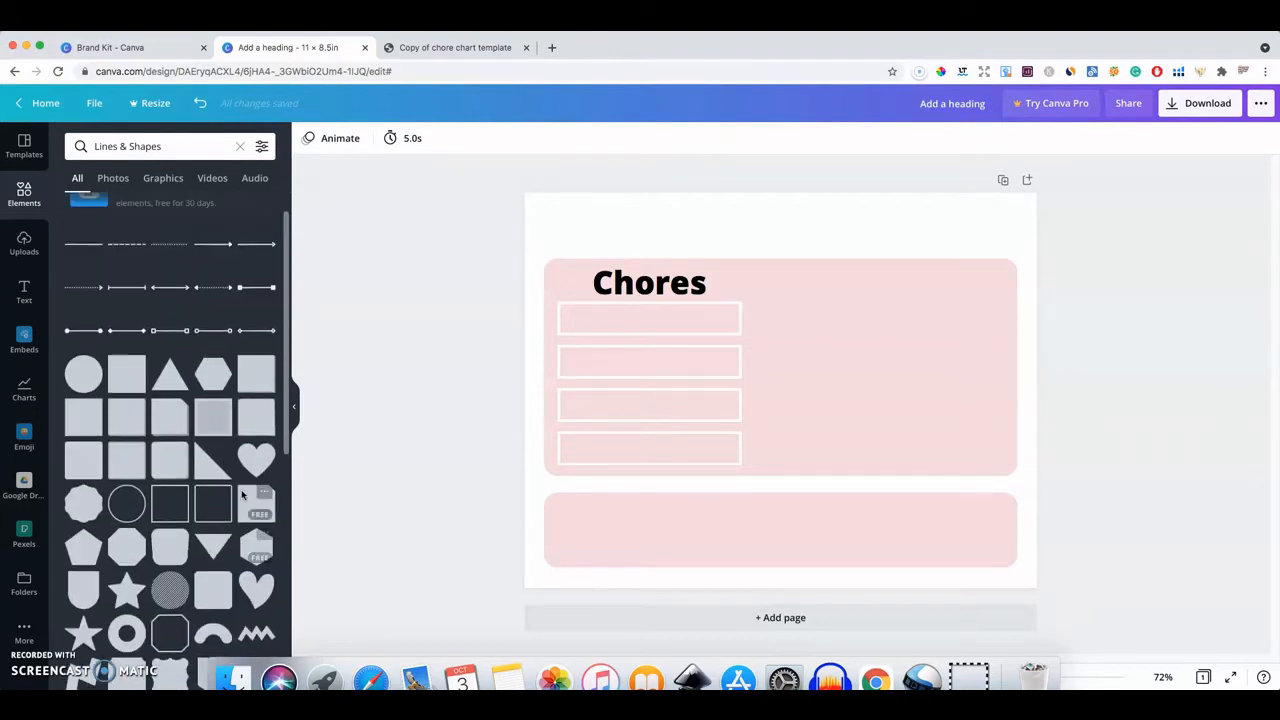
pyautogui.click(217, 513)
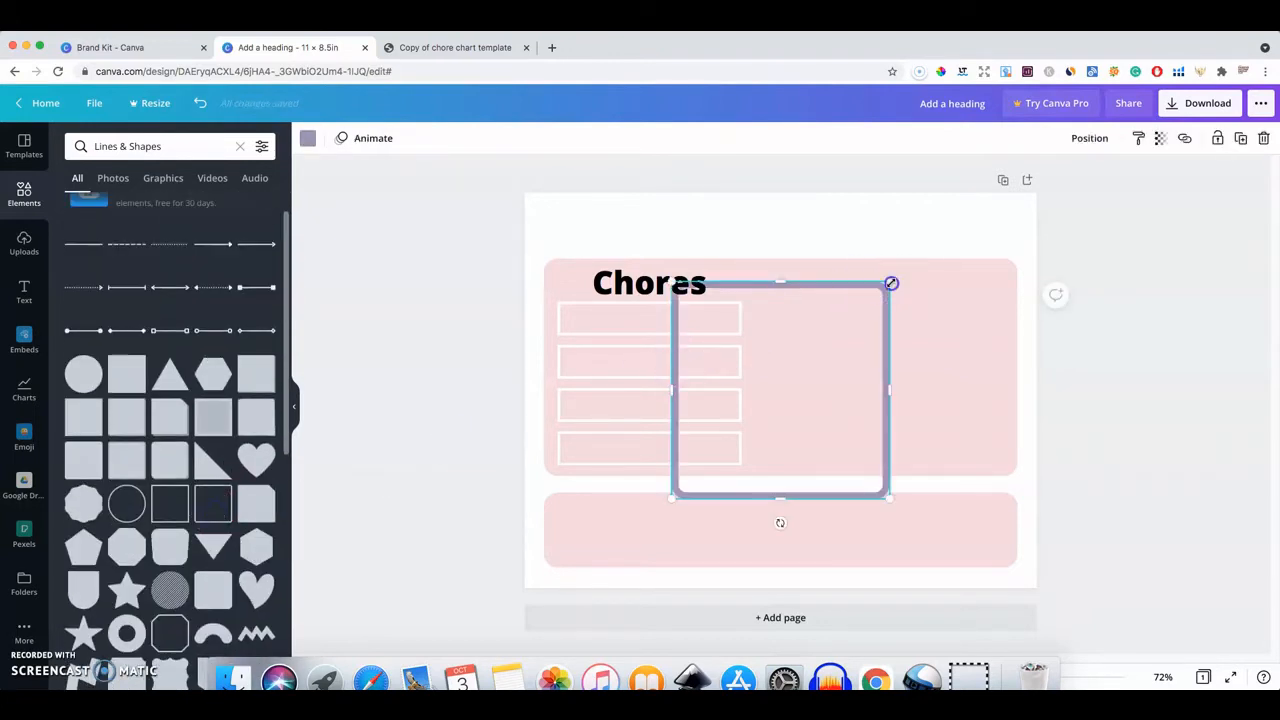
pyautogui.moveTo(891, 283); pyautogui.dragTo(787, 311)
pyautogui.click(812, 347)
pyautogui.click(780, 313)
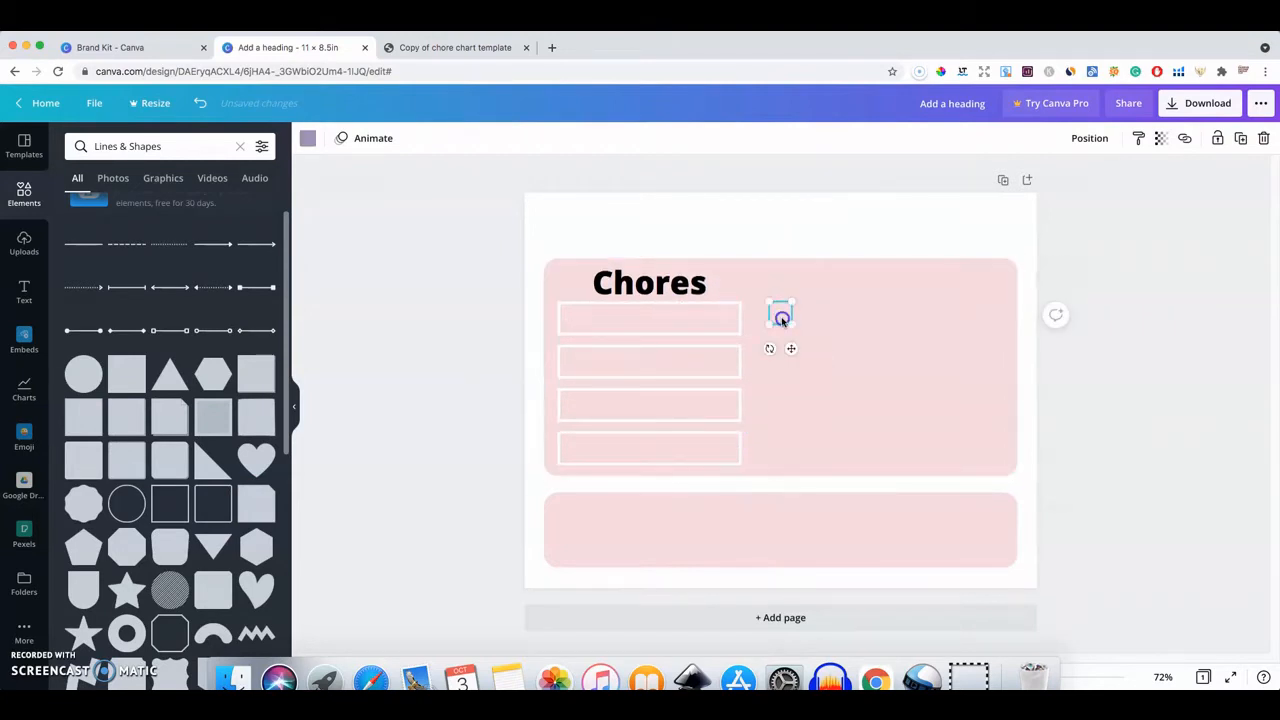
# Recolor the small checkbox outline with the white document color
pyautogui.click(307, 138)
pyautogui.click(224, 210)
pyautogui.click(886, 320)
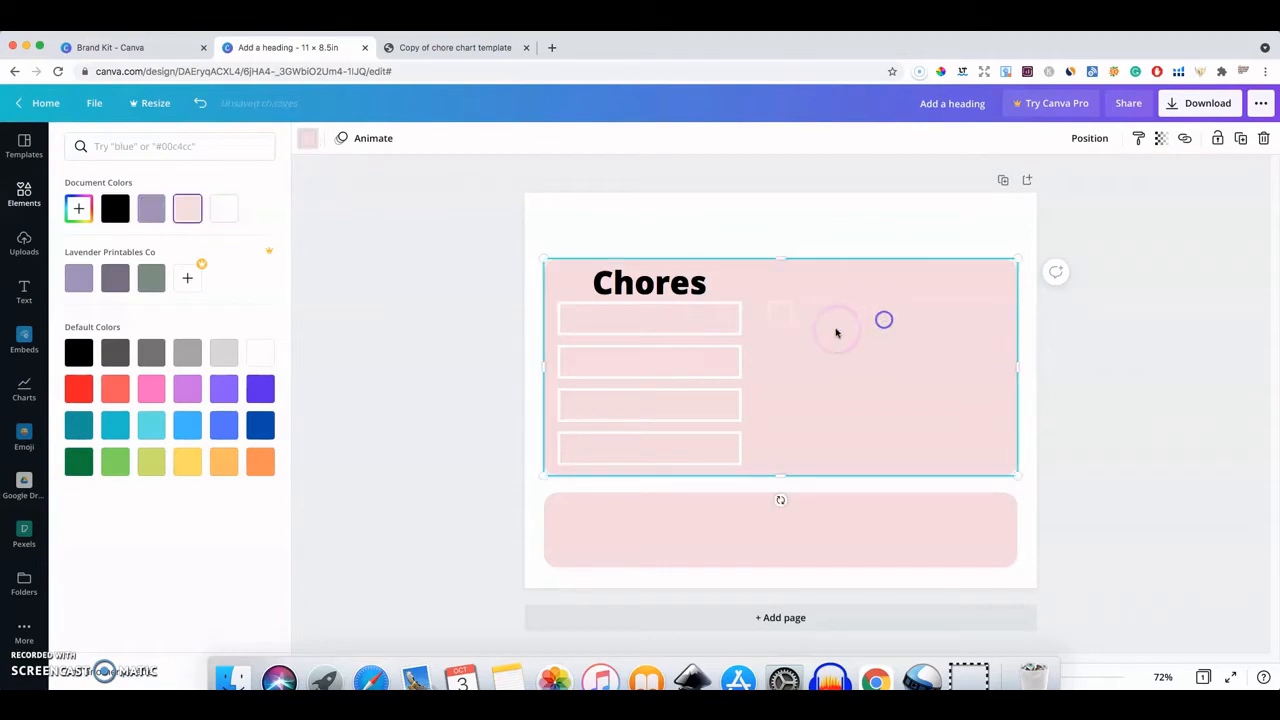
# Shrink the small checkbox outline beside the first white box slightly
pyautogui.click(779, 315)
pyautogui.click(750, 285)
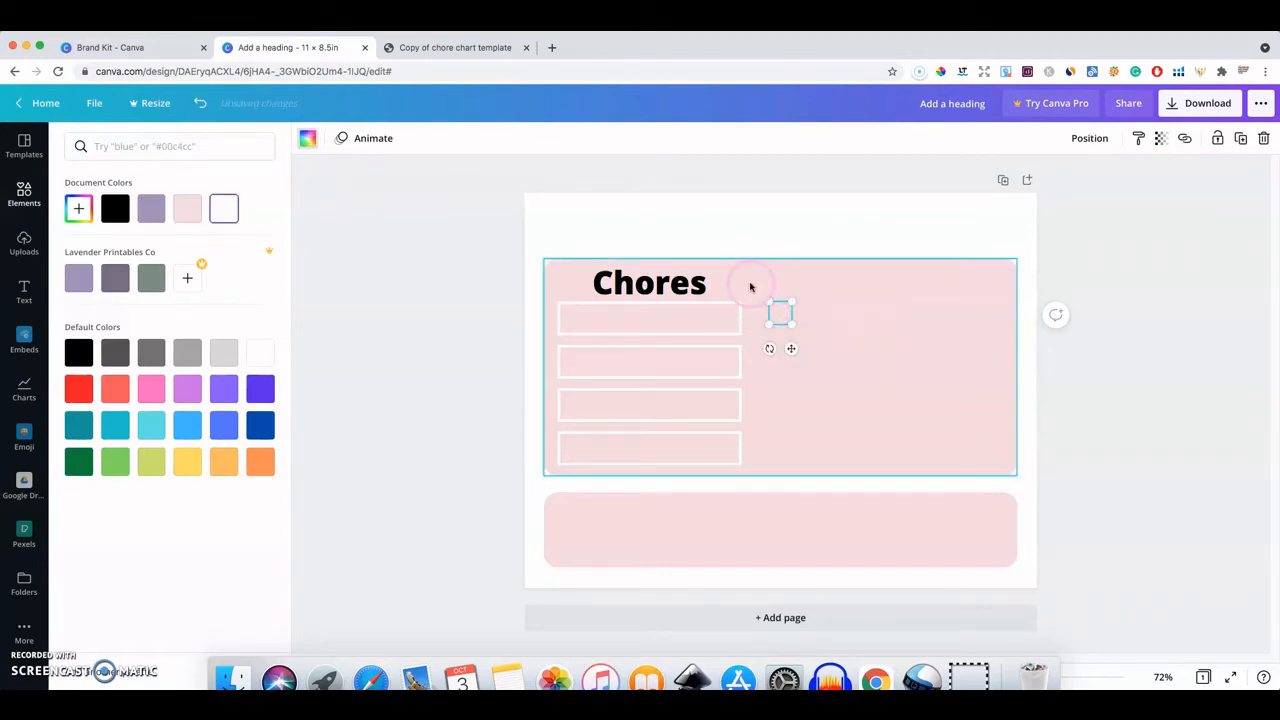
pyautogui.click(806, 317)
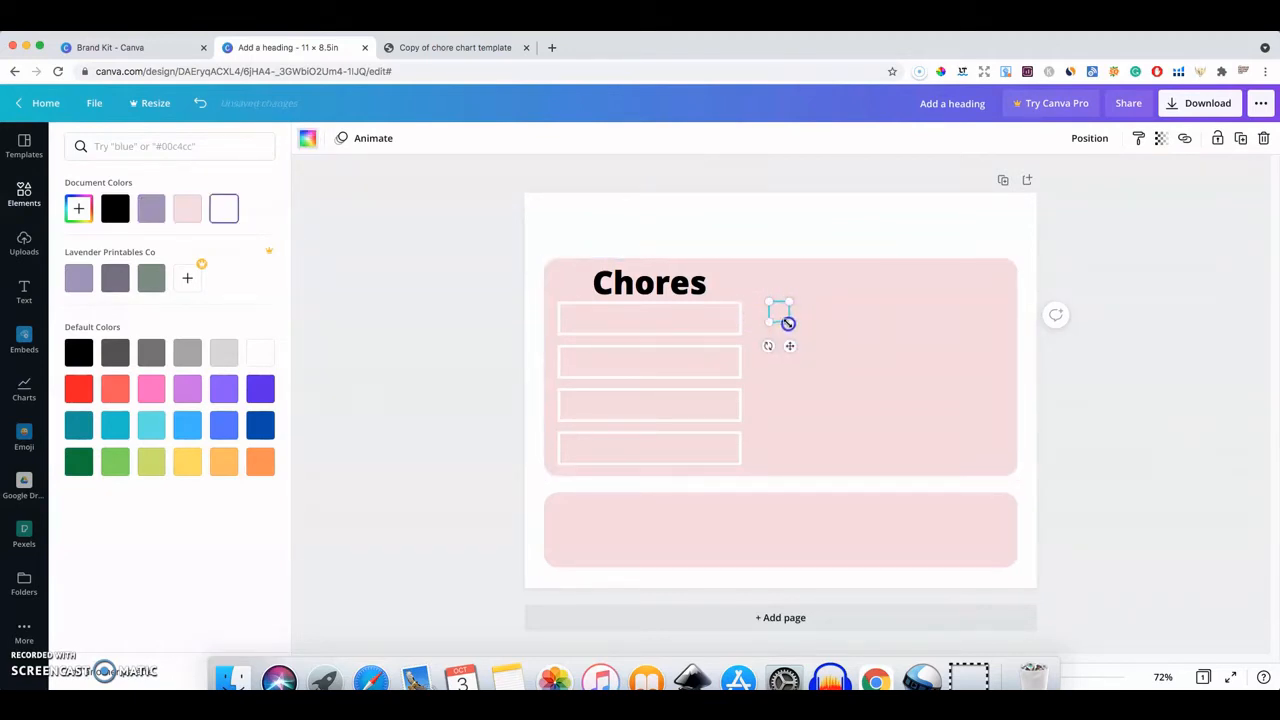
pyautogui.moveTo(788, 323); pyautogui.dragTo(786, 320)
pyautogui.click(831, 323)
# Duplicate the small checkbox until there are seven and spread them in a row beside the first white box
pyautogui.click(781, 315)
pyautogui.moveTo(786, 318); pyautogui.dragTo(960, 313)
pyautogui.moveTo(835, 357); pyautogui.dragTo(786, 354)
pyautogui.click(812, 342)
pyautogui.click(776, 310)
pyautogui.moveTo(776, 311); pyautogui.dragTo(767, 308)
pyautogui.moveTo(783, 351); pyautogui.dragTo(800, 308)
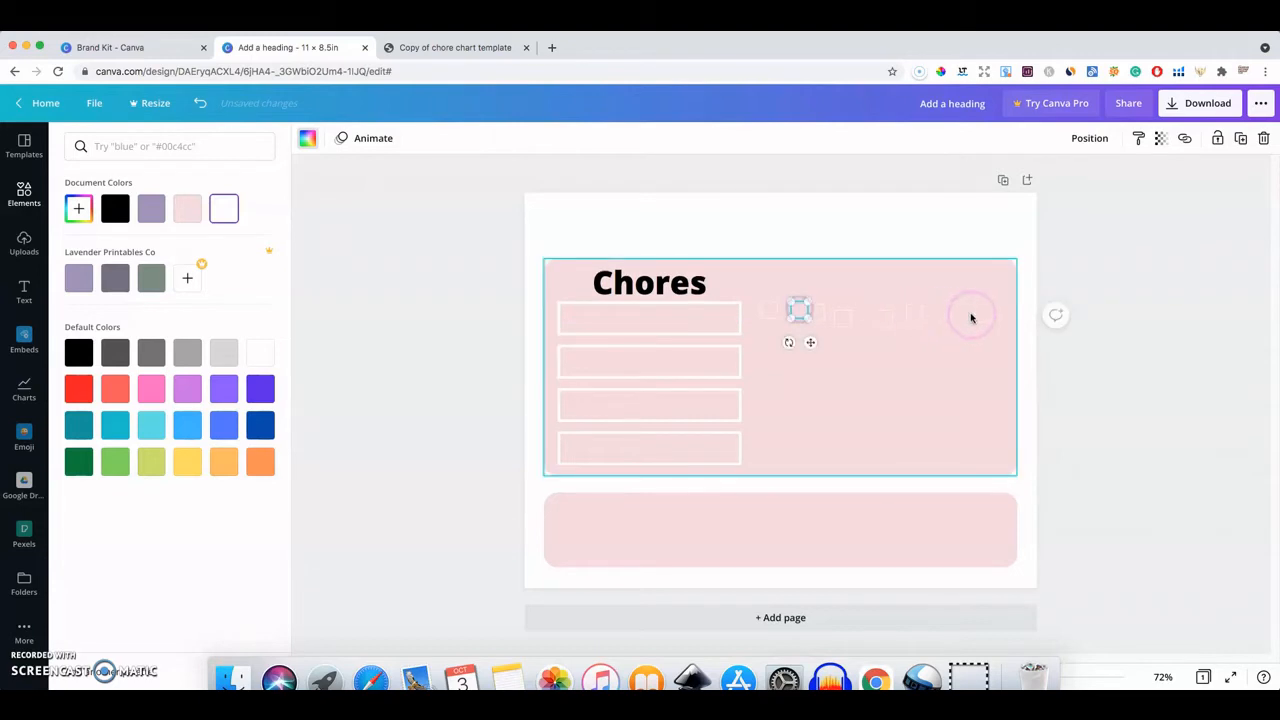
pyautogui.moveTo(970, 316); pyautogui.dragTo(991, 311)
pyautogui.moveTo(920, 316)
pyautogui.mouseDown()
pyautogui.moveTo(964, 314)
pyautogui.moveTo(887, 319)
pyautogui.moveTo(927, 313)
pyautogui.mouseUp()
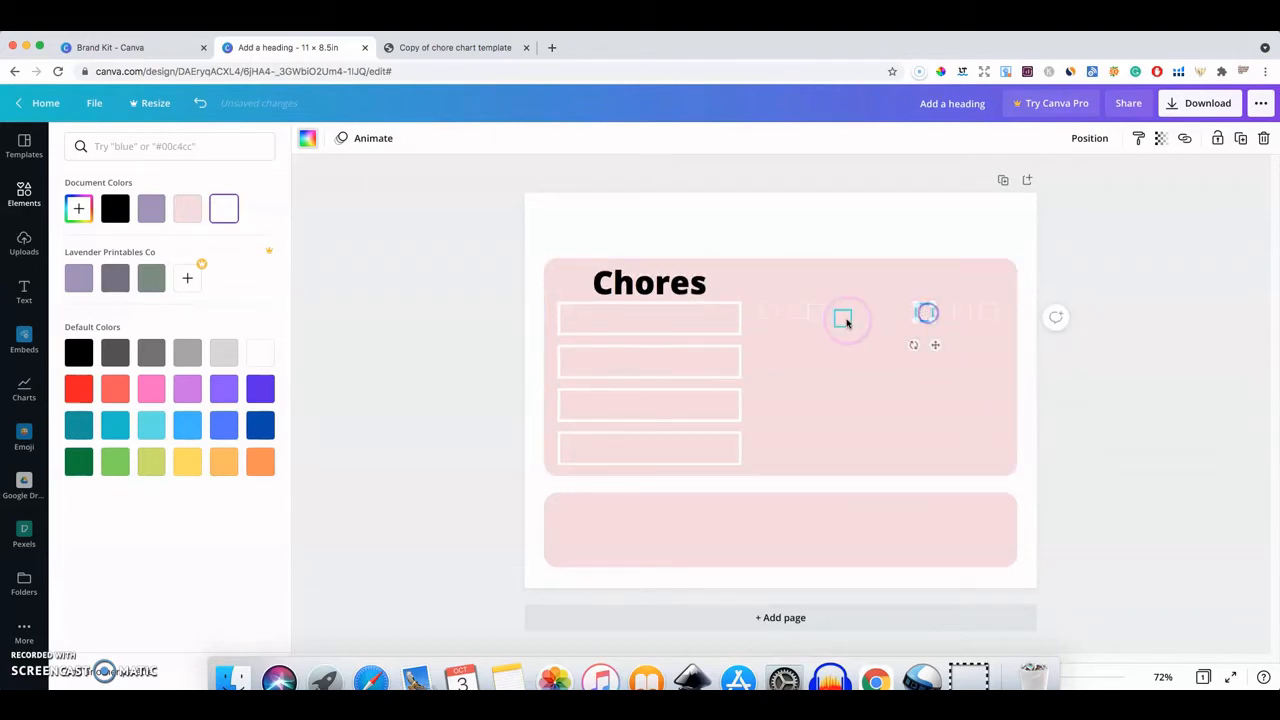
pyautogui.moveTo(845, 319)
pyautogui.mouseDown()
pyautogui.moveTo(892, 313)
pyautogui.moveTo(814, 309)
pyautogui.moveTo(856, 313)
pyautogui.mouseUp()
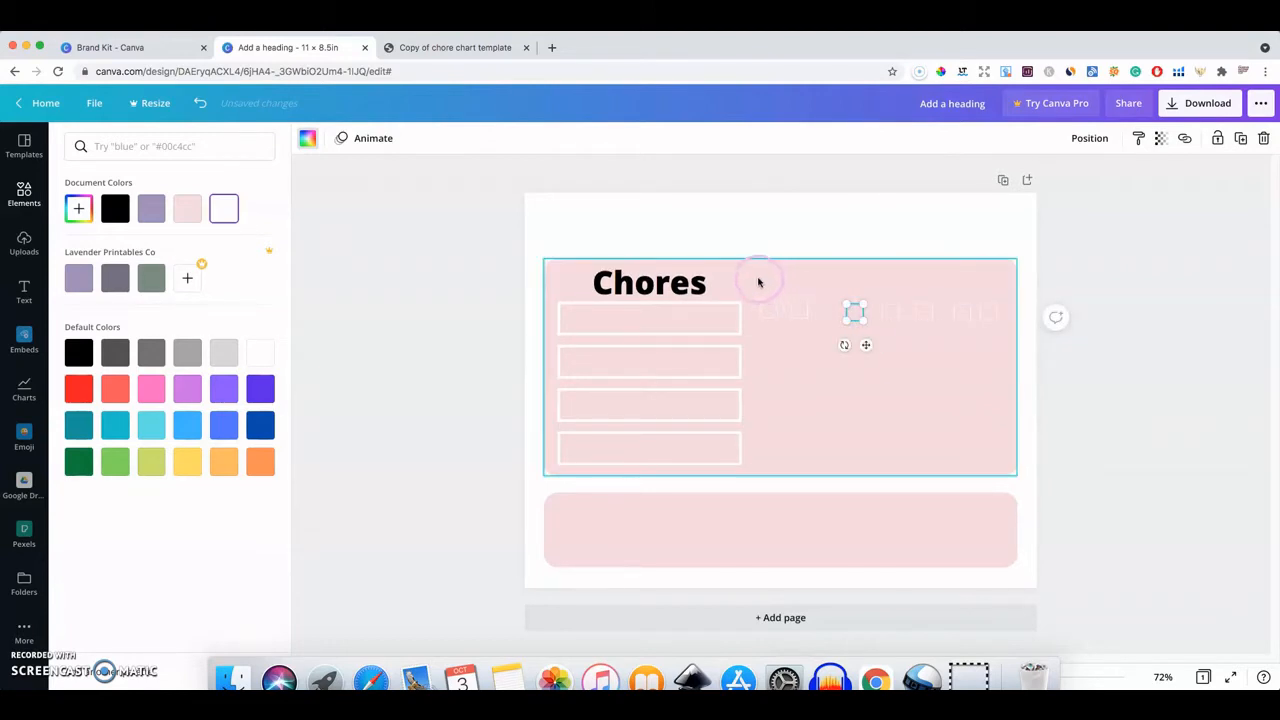
# Recolor the first checkbox in the row with the black document color
pyautogui.click(778, 340)
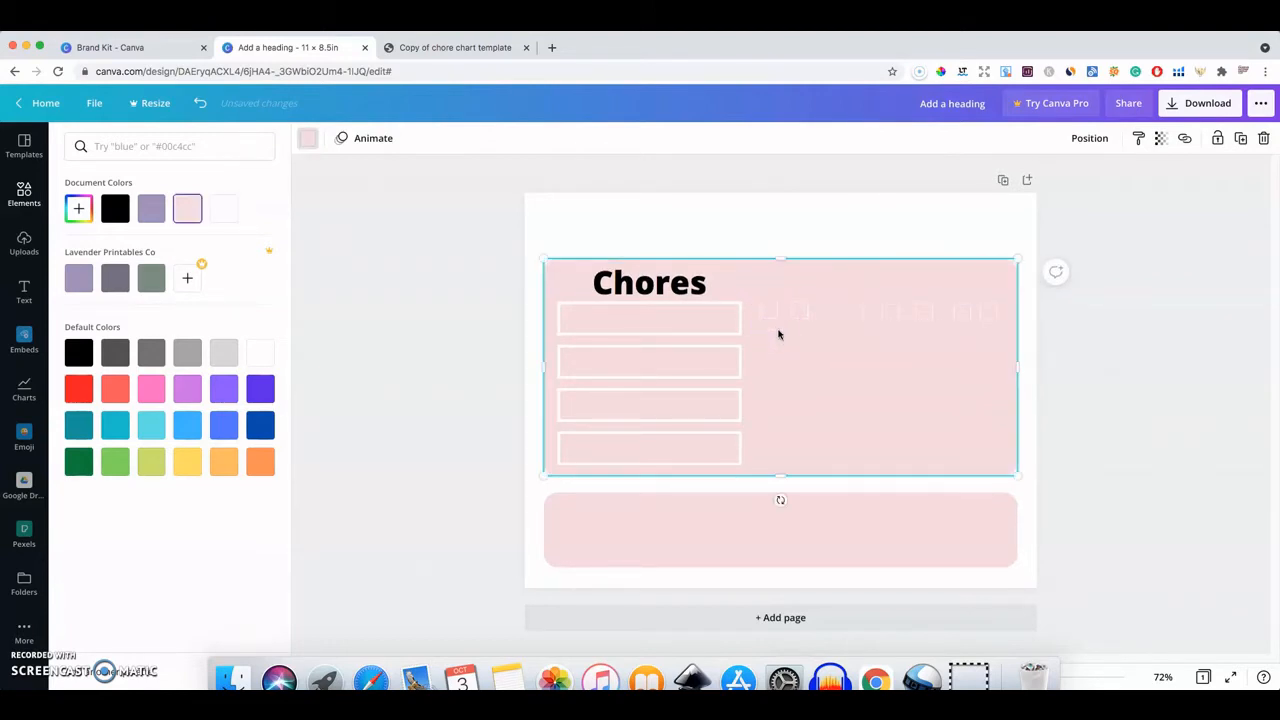
pyautogui.click(771, 318)
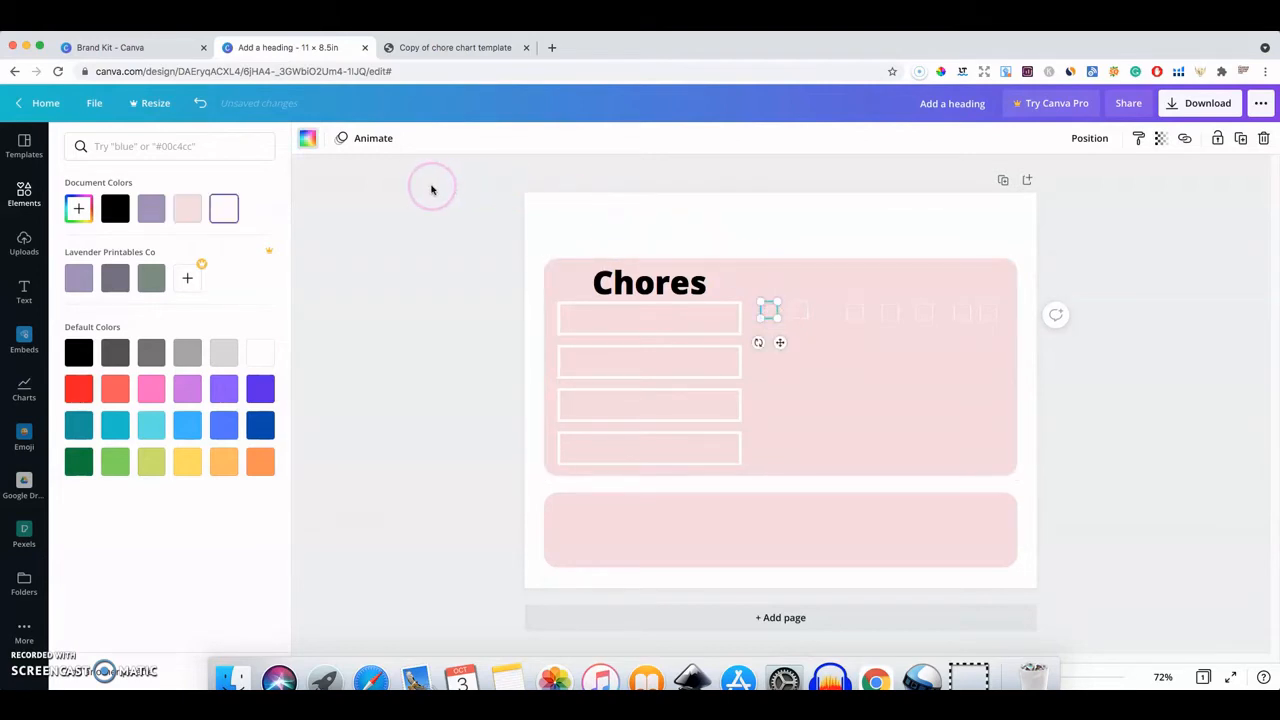
pyautogui.click(307, 138)
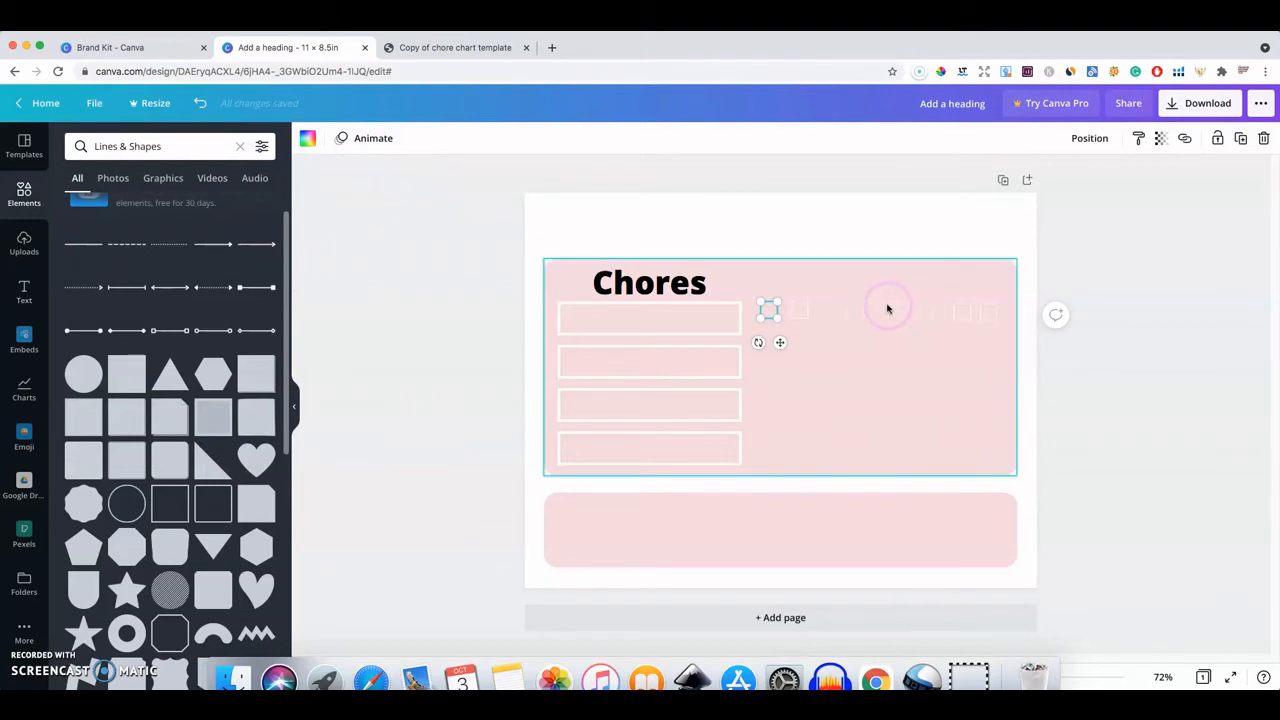
pyautogui.click(307, 138)
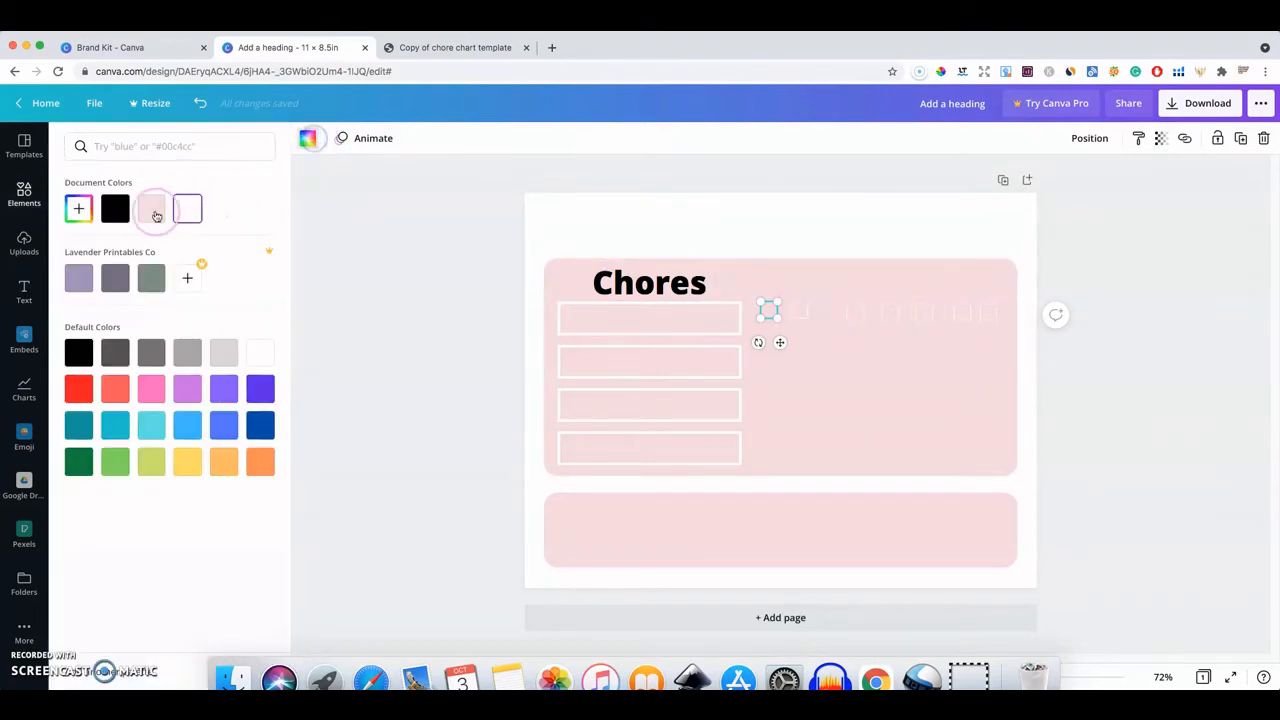
pyautogui.click(115, 208)
pyautogui.click(820, 366)
# Recolor the other six checkboxes and the four white chore boxes black in one multiple selection
pyautogui.click(797, 313)
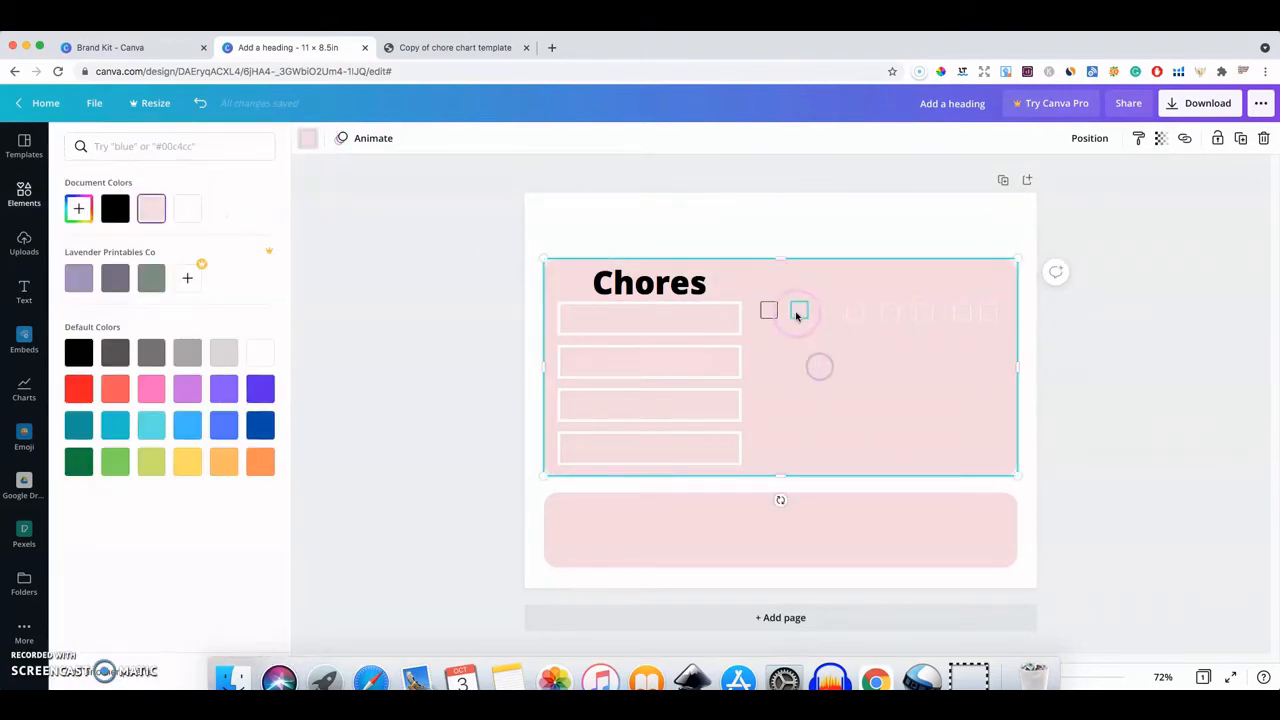
pyautogui.keyDown('shift'); pyautogui.click(856, 314); pyautogui.keyUp('shift')
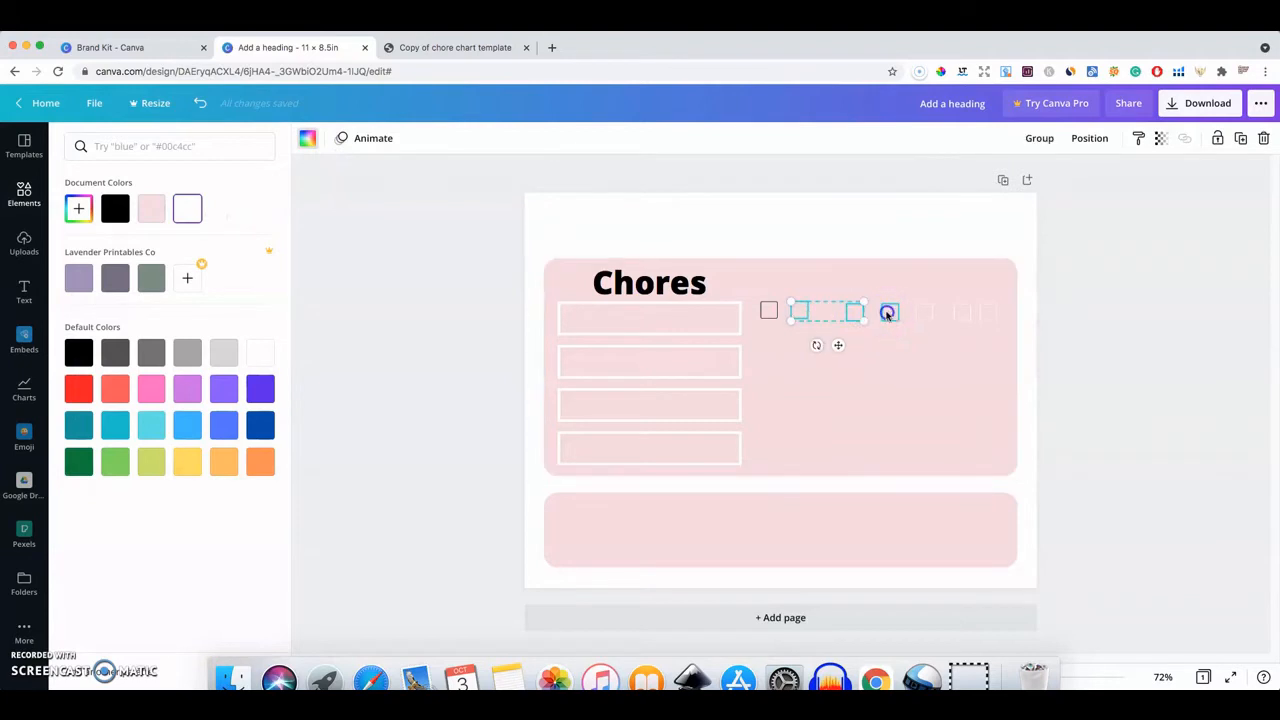
pyautogui.keyDown('shift'); pyautogui.click(889, 313); pyautogui.keyUp('shift')
pyautogui.keyDown('shift'); pyautogui.click(924, 315); pyautogui.keyUp('shift')
pyautogui.keyDown('shift'); pyautogui.click(961, 315); pyautogui.keyUp('shift')
pyautogui.keyDown('shift'); pyautogui.click(988, 313); pyautogui.keyUp('shift')
pyautogui.keyDown('shift'); pyautogui.click(686, 317); pyautogui.keyUp('shift')
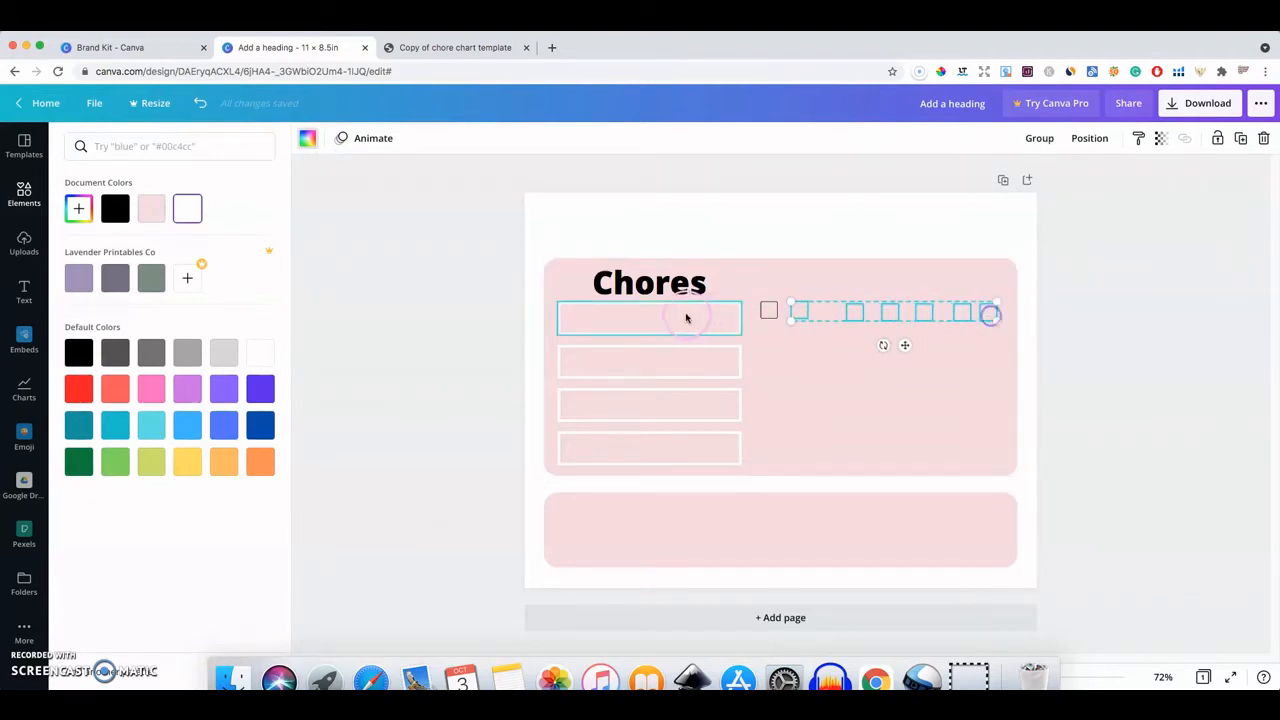
pyautogui.keyDown('shift'); pyautogui.click(672, 362); pyautogui.keyUp('shift')
pyautogui.keyDown('shift'); pyautogui.click(667, 404); pyautogui.keyUp('shift')
pyautogui.keyDown('shift'); pyautogui.click(662, 441); pyautogui.keyUp('shift')
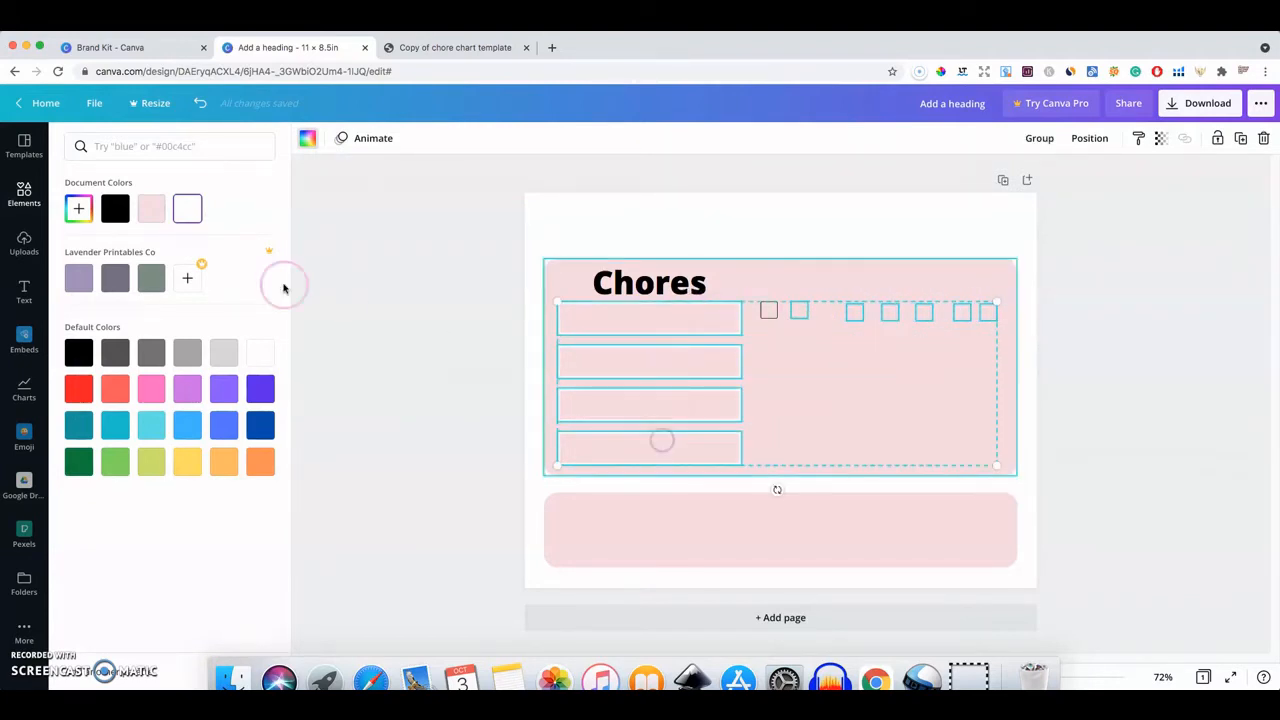
pyautogui.click(117, 211)
# Move the third to seventh checkboxes closer together to tighten the row
pyautogui.click(863, 356)
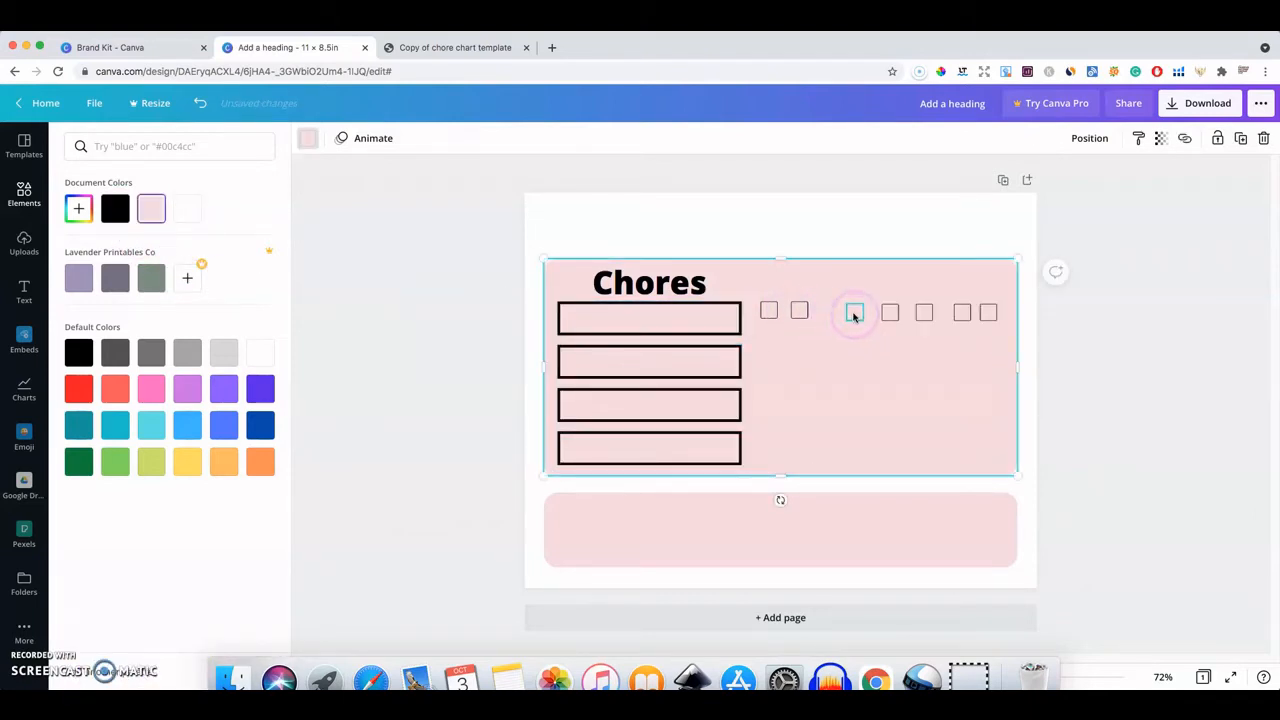
pyautogui.moveTo(852, 313); pyautogui.dragTo(884, 311)
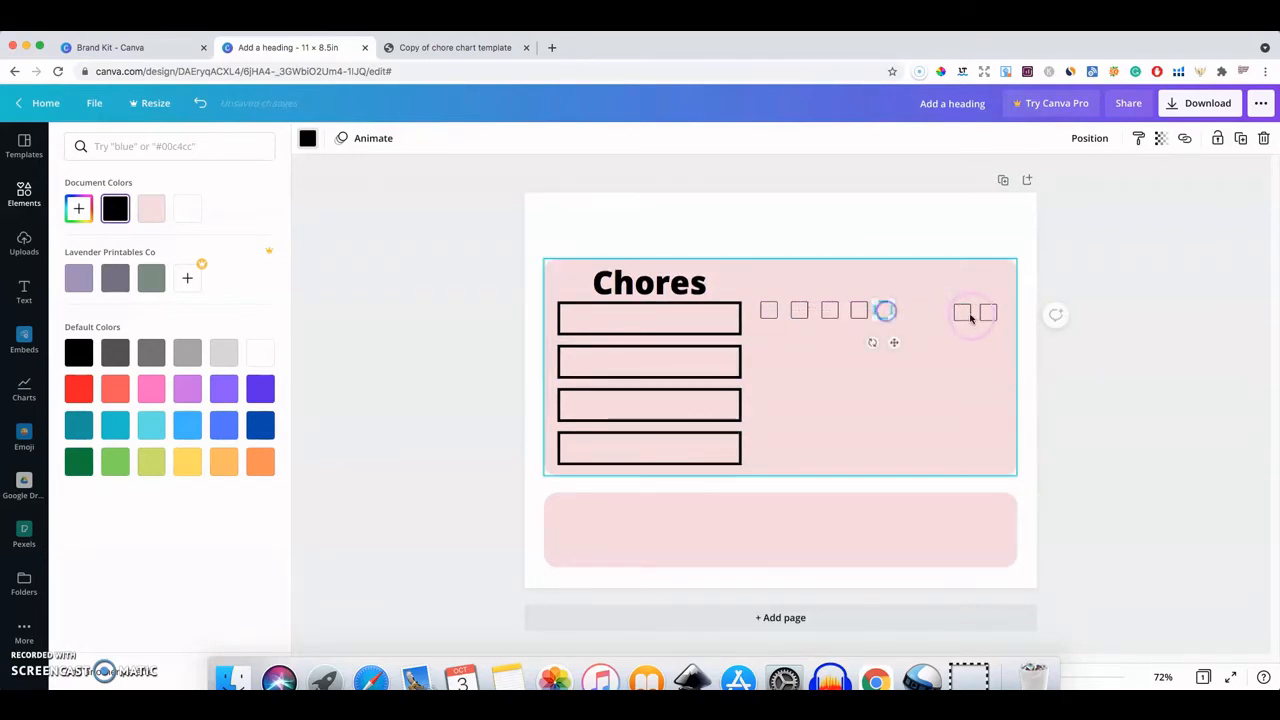
pyautogui.moveTo(962, 313)
pyautogui.mouseDown()
pyautogui.moveTo(916, 312)
pyautogui.moveTo(951, 312)
pyautogui.moveTo(940, 311)
pyautogui.mouseUp()
# Duplicate the "Chores" heading, change the copy to "M", shrink it to size 29.6, and center it above the first checkbox
pyautogui.click(682, 285)
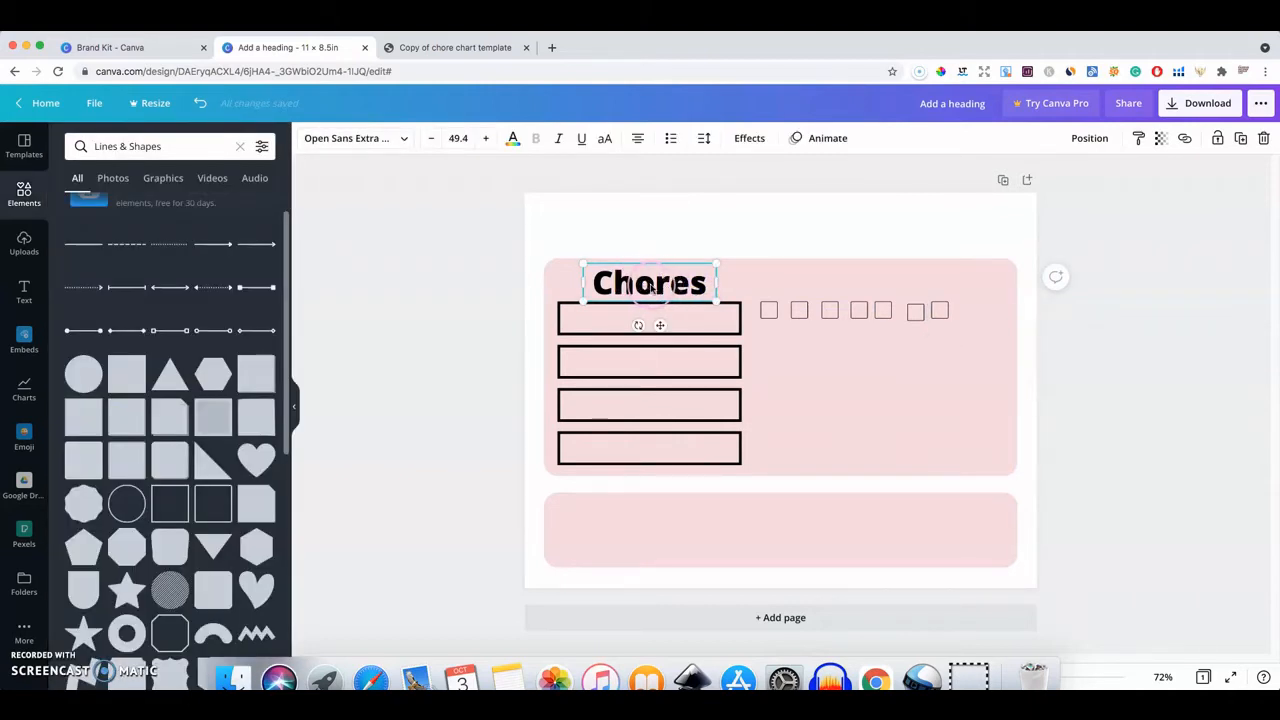
pyautogui.moveTo(652, 287); pyautogui.dragTo(675, 296)
pyautogui.moveTo(766, 289)
pyautogui.mouseDown()
pyautogui.moveTo(866, 284)
pyautogui.moveTo(771, 284)
pyautogui.mouseUp()
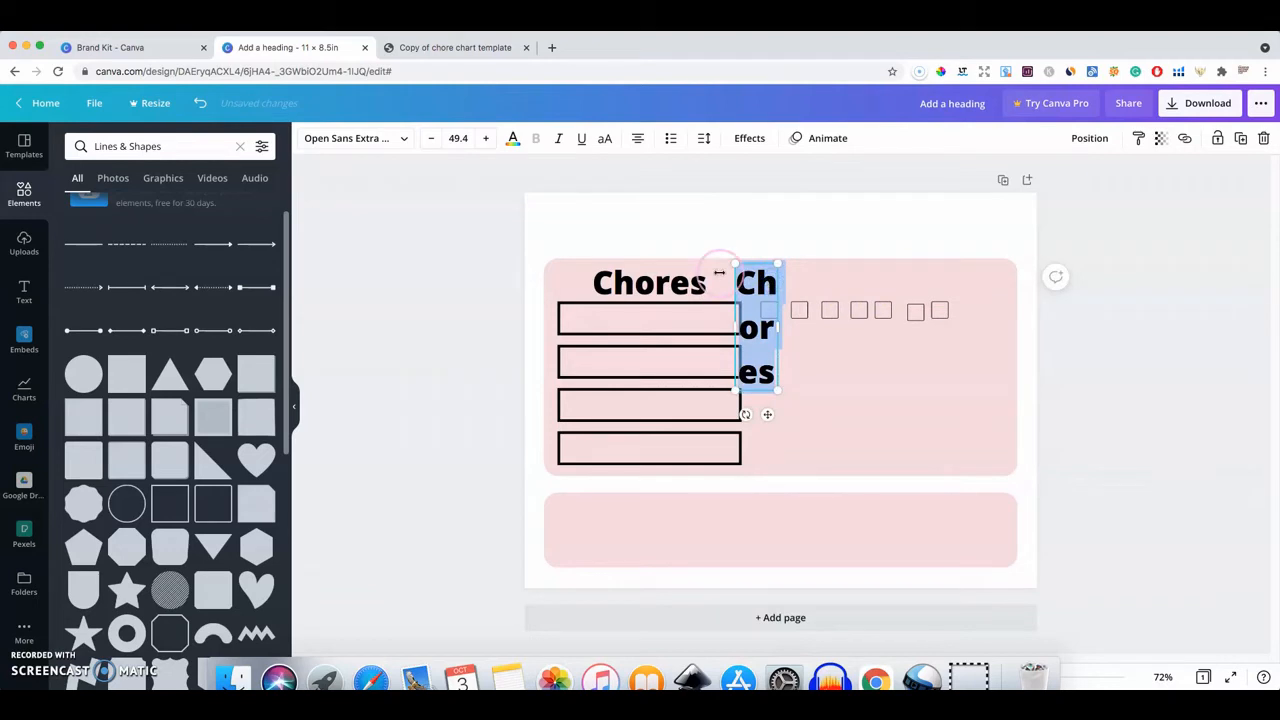
pyautogui.write('M')
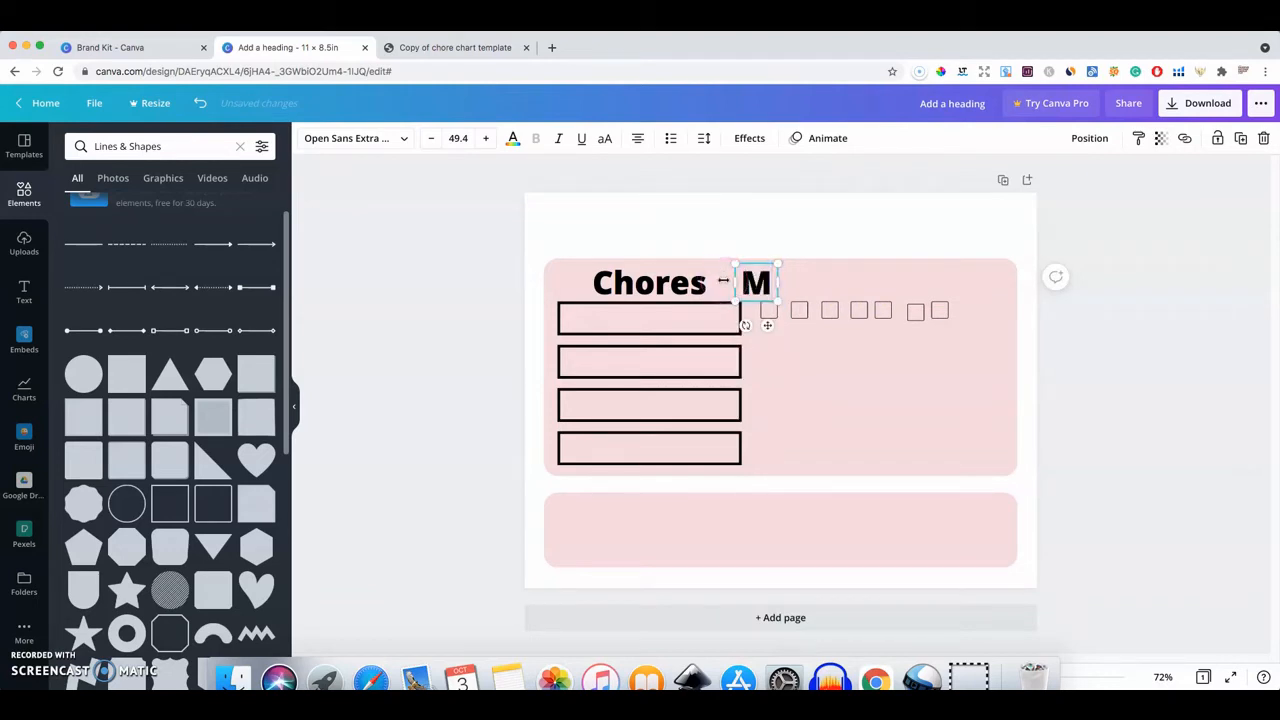
pyautogui.moveTo(764, 290)
pyautogui.mouseDown()
pyautogui.moveTo(755, 277)
pyautogui.moveTo(769, 282)
pyautogui.mouseUp()
pyautogui.click(786, 277)
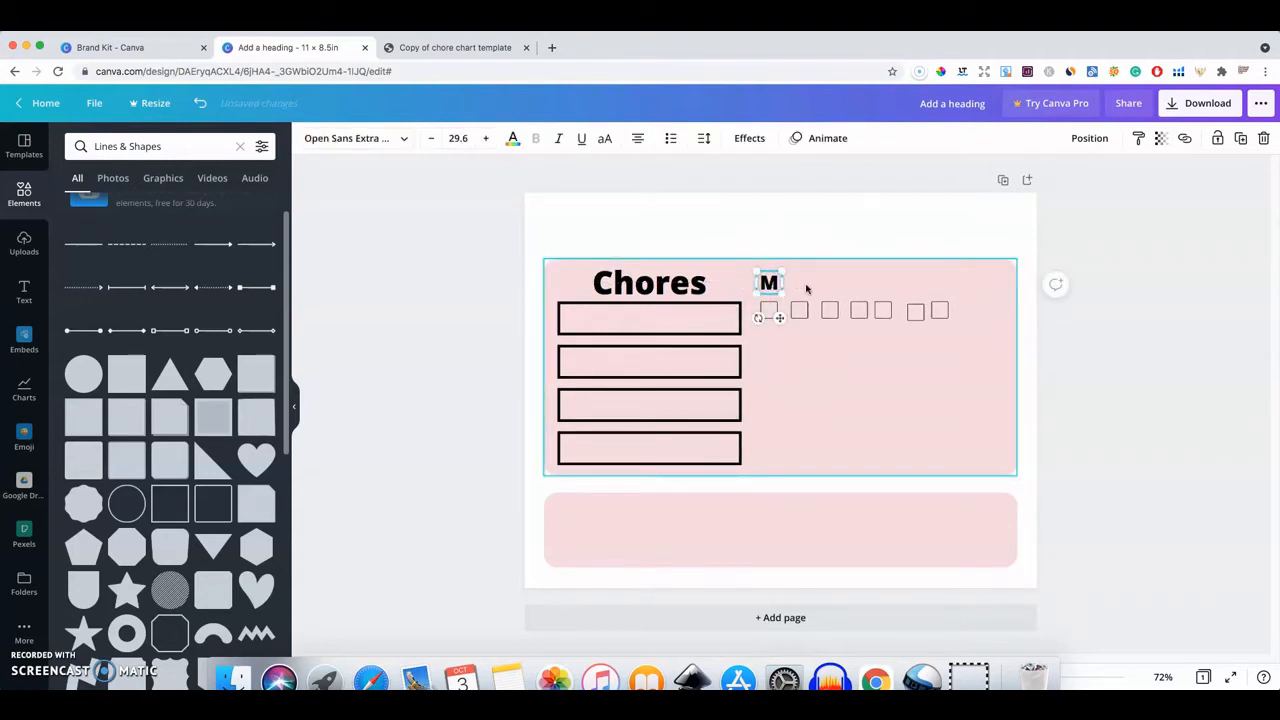
# Duplicate the "M" label six times and spread the copies above the row of checkboxes
pyautogui.press('super+d')
pyautogui.press('super+d')
pyautogui.press('super+d')
pyautogui.press('super+d')
pyautogui.press('super+d')
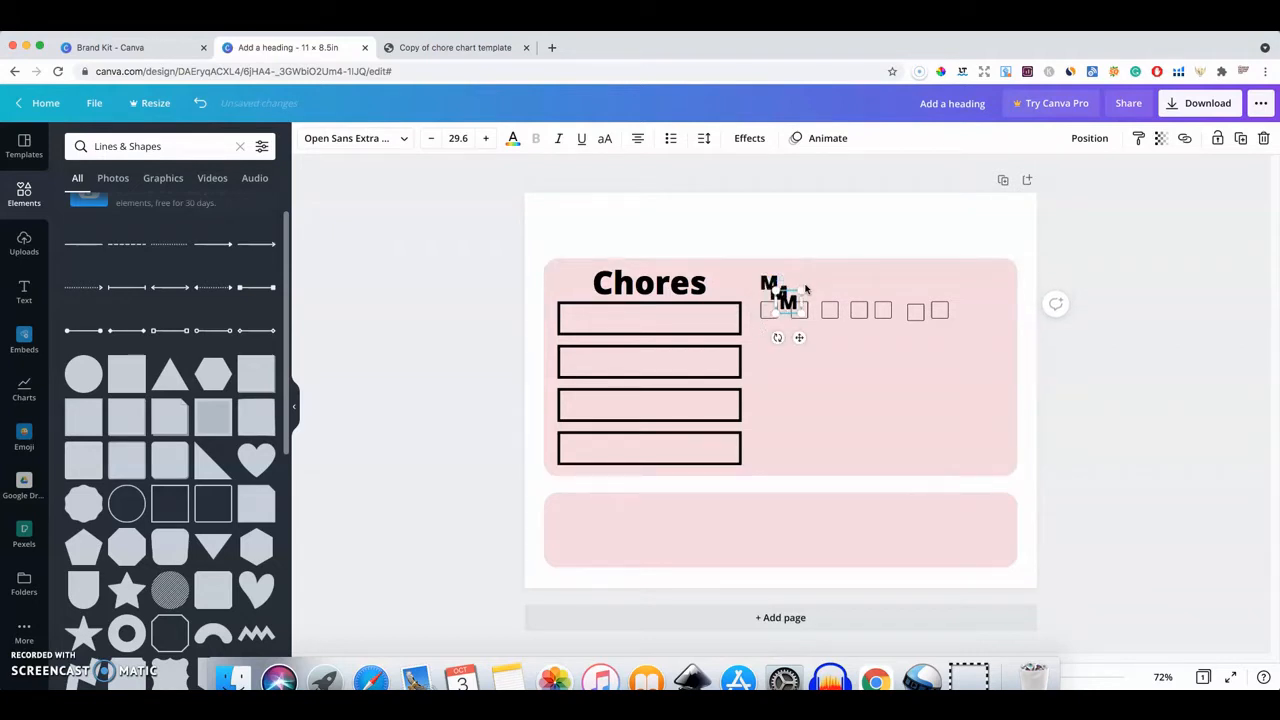
pyautogui.moveTo(826, 338); pyautogui.dragTo(958, 283)
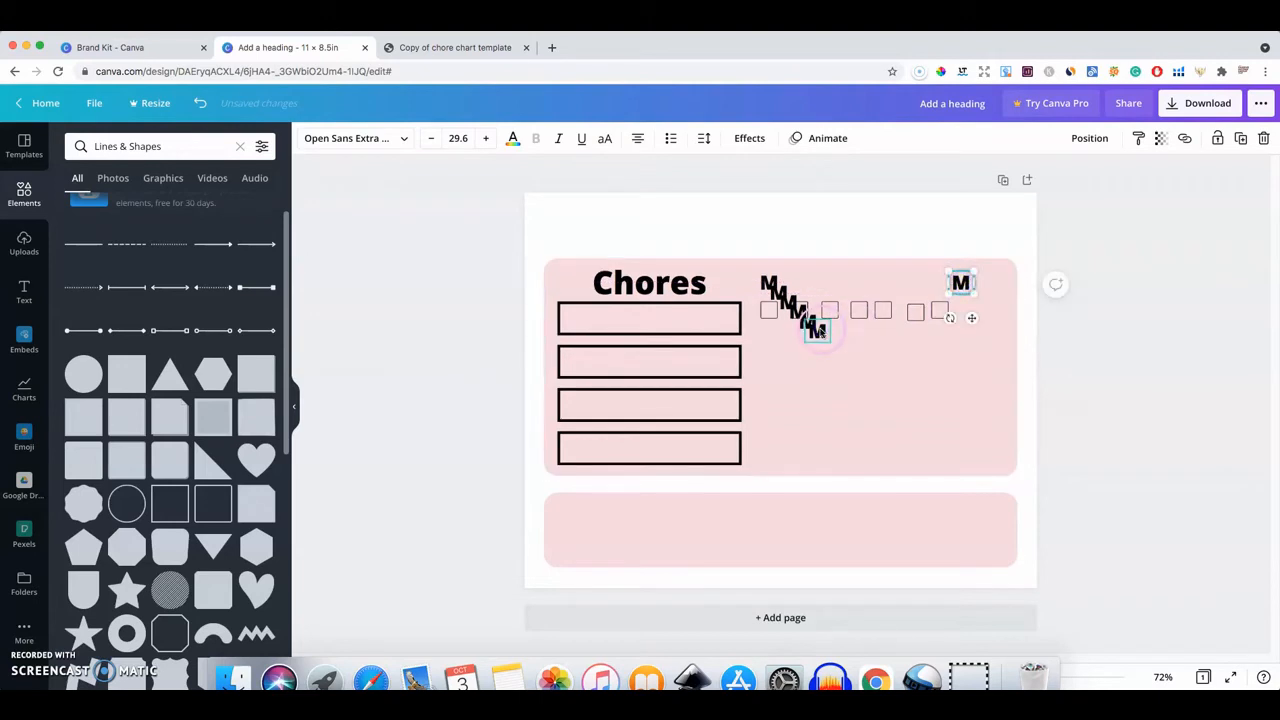
pyautogui.moveTo(817, 330); pyautogui.dragTo(800, 283)
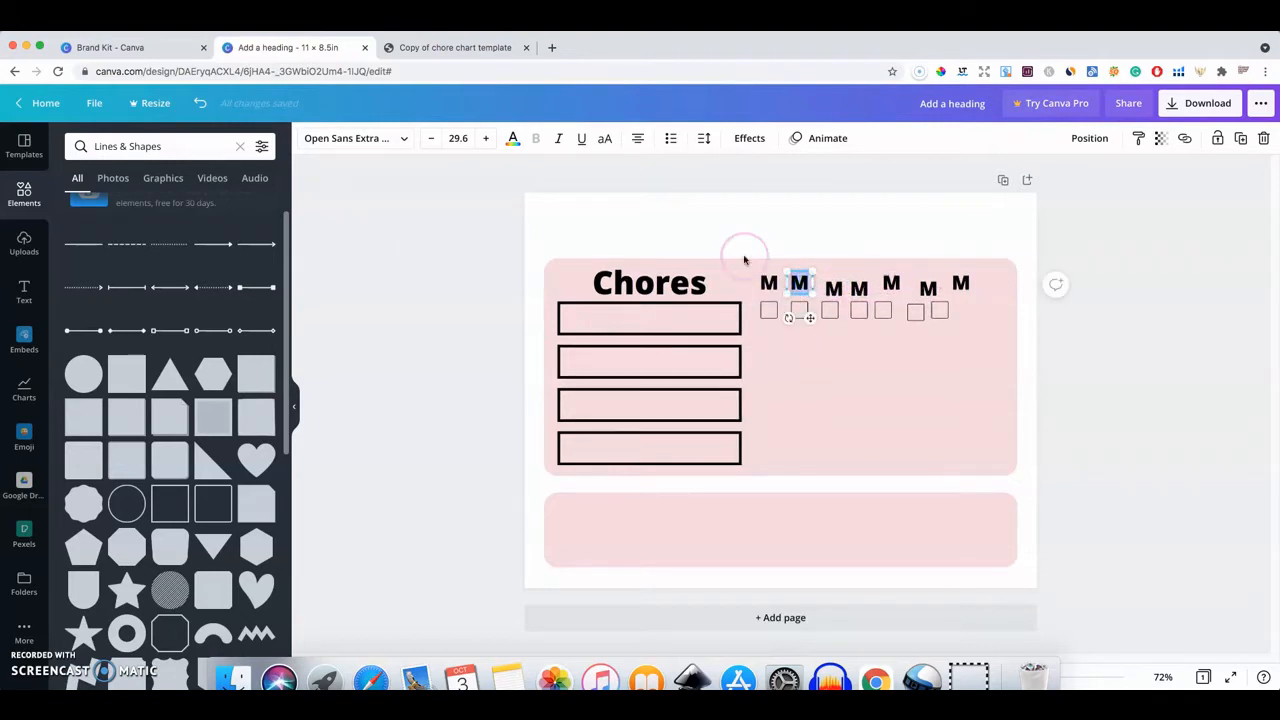
# Change the six copied "M" labels to the weekday letters T, W, T, F, S and S, in that order
pyautogui.write('t')
pyautogui.click(823, 337)
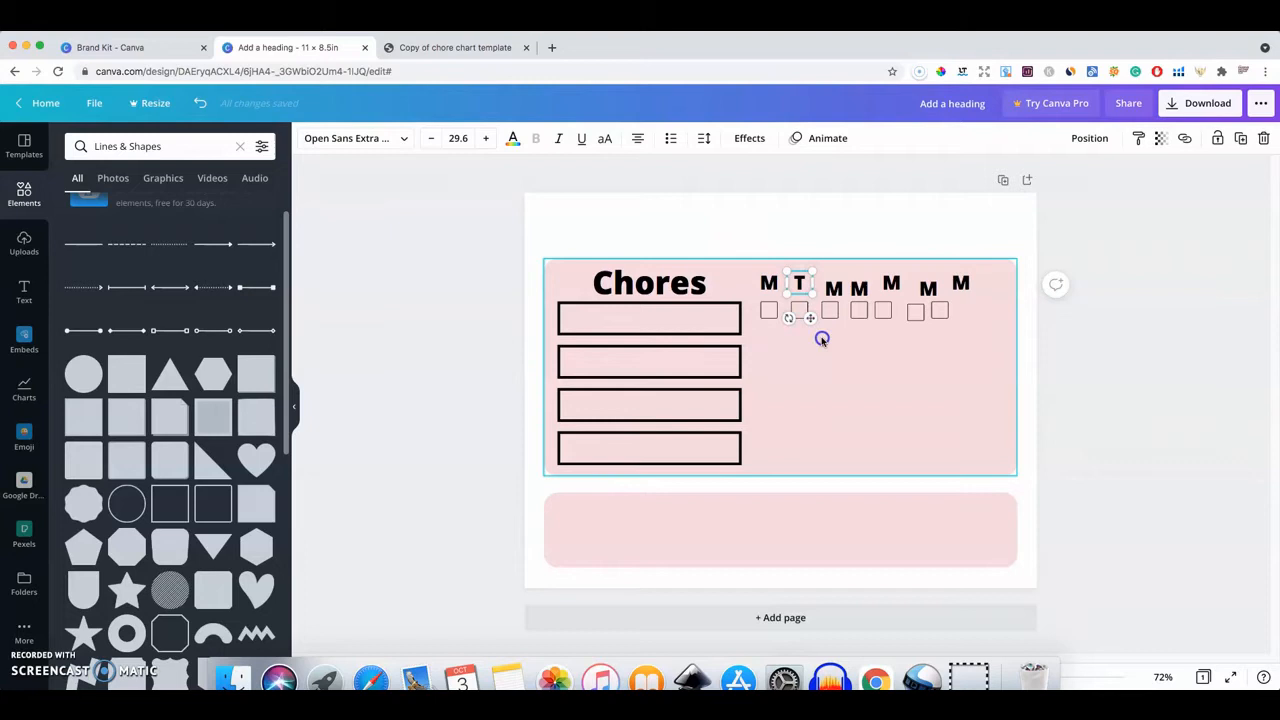
pyautogui.doubleClick(831, 283)
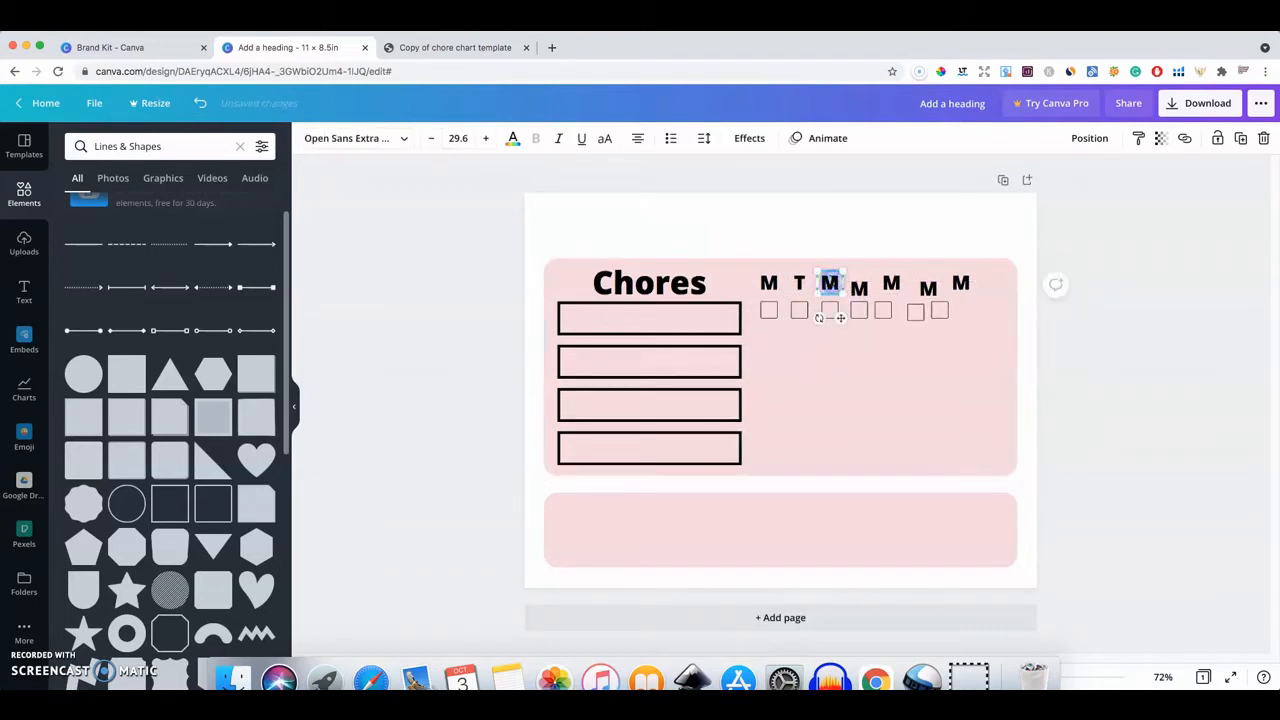
pyautogui.write('W')
pyautogui.doubleClick(859, 289)
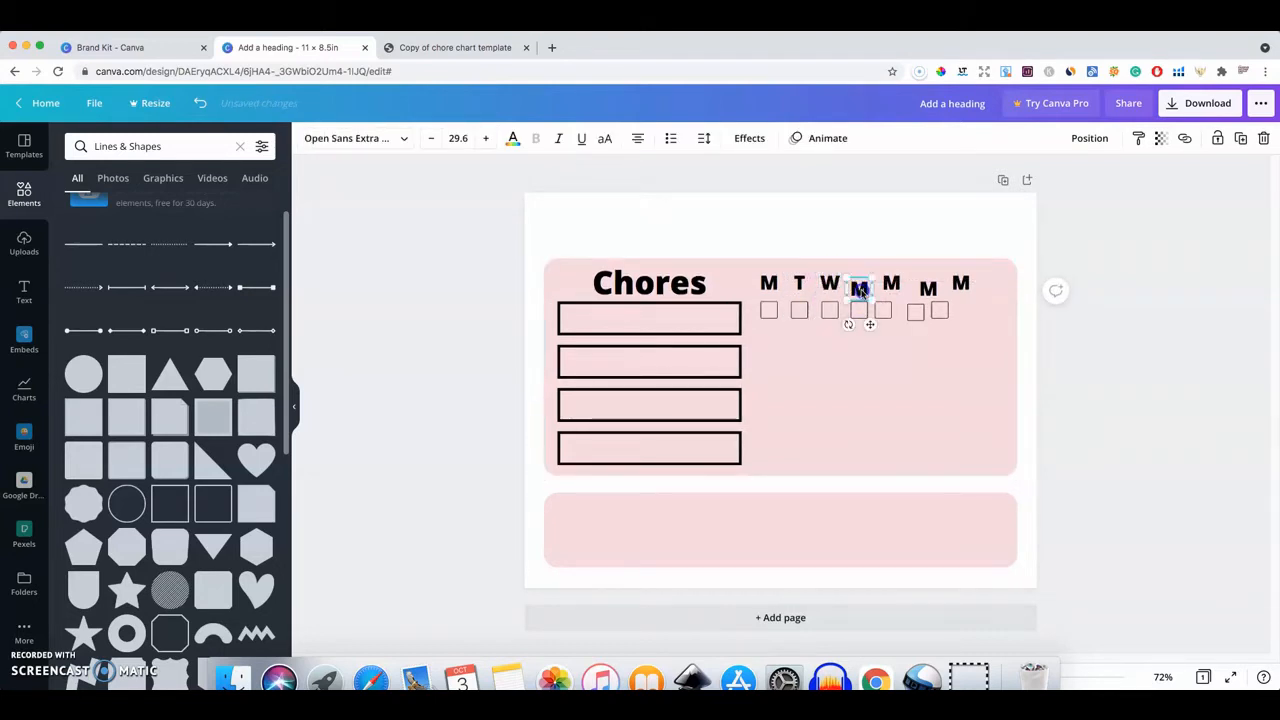
pyautogui.write('T')
pyautogui.doubleClick(891, 284)
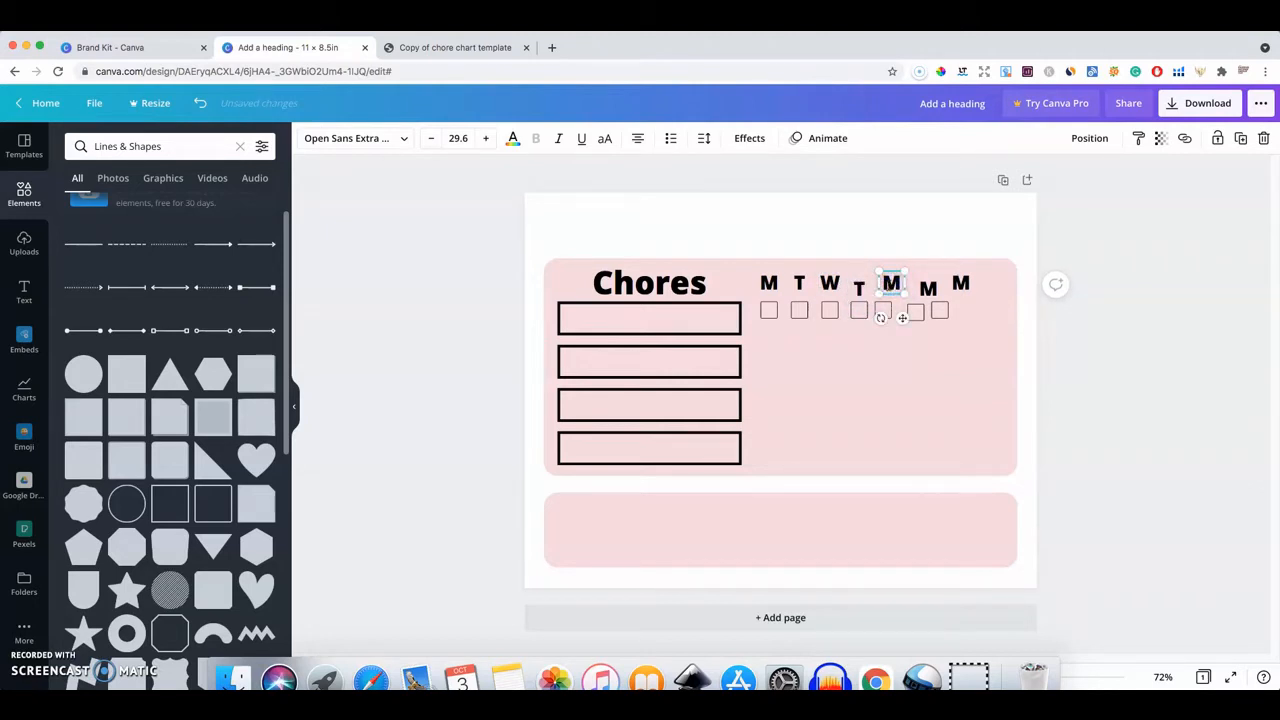
pyautogui.write('F')
pyautogui.doubleClick(928, 289)
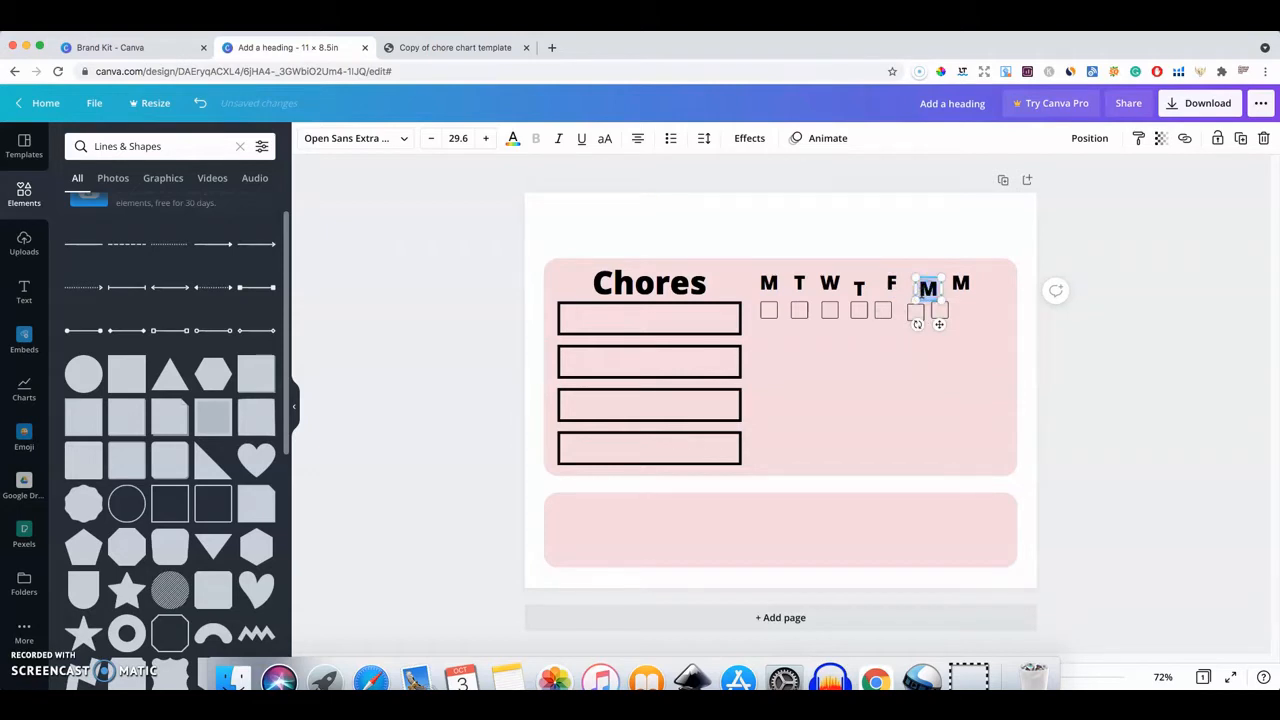
pyautogui.write('S')
pyautogui.doubleClick(960, 283)
pyautogui.write('S')
pyautogui.click(892, 350)
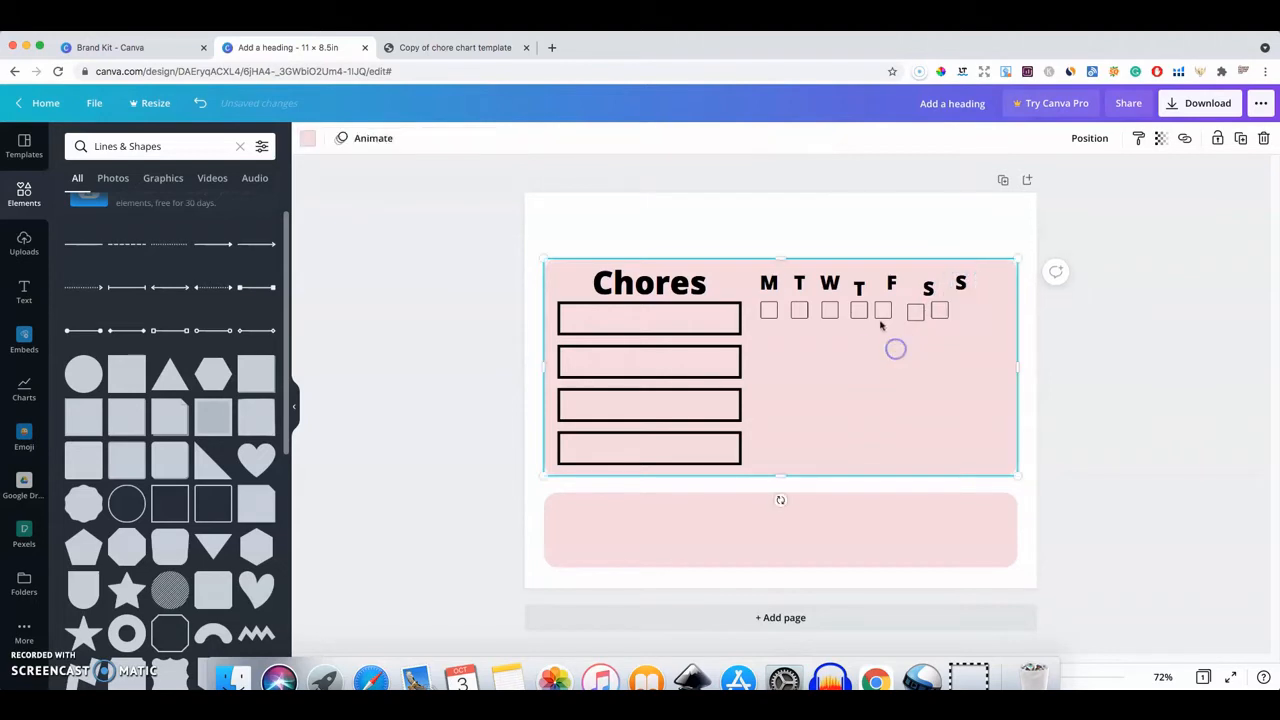
# Align the weekday letters in one closely spaced row and center each checkbox beneath its letter
pyautogui.moveTo(860, 290); pyautogui.dragTo(865, 285)
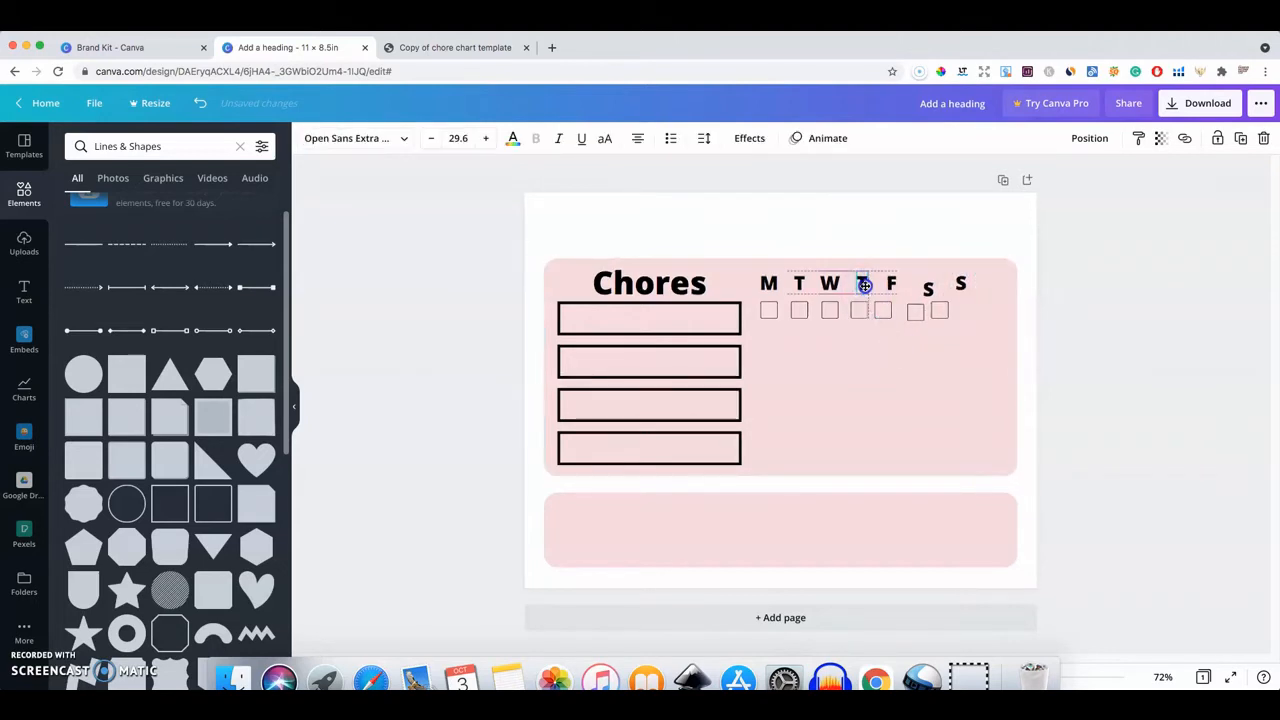
pyautogui.click(798, 283)
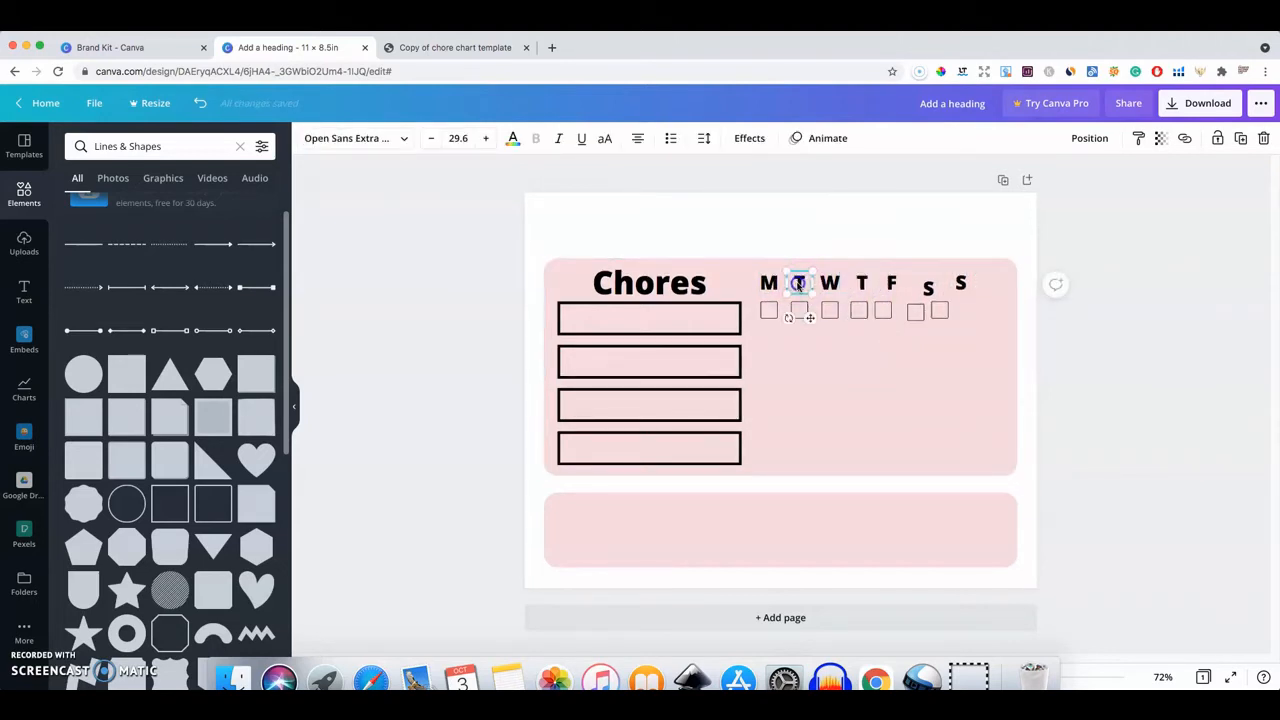
pyautogui.moveTo(797, 286); pyautogui.dragTo(798, 283)
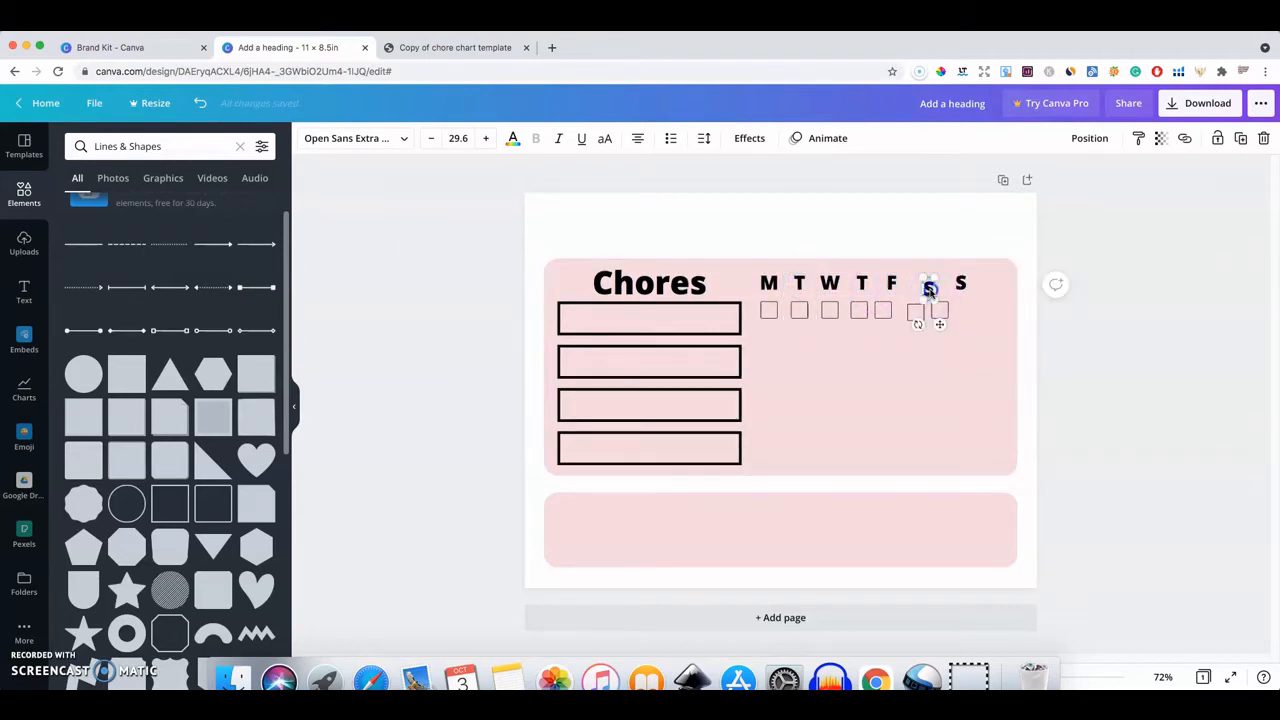
pyautogui.moveTo(928, 287); pyautogui.dragTo(886, 283)
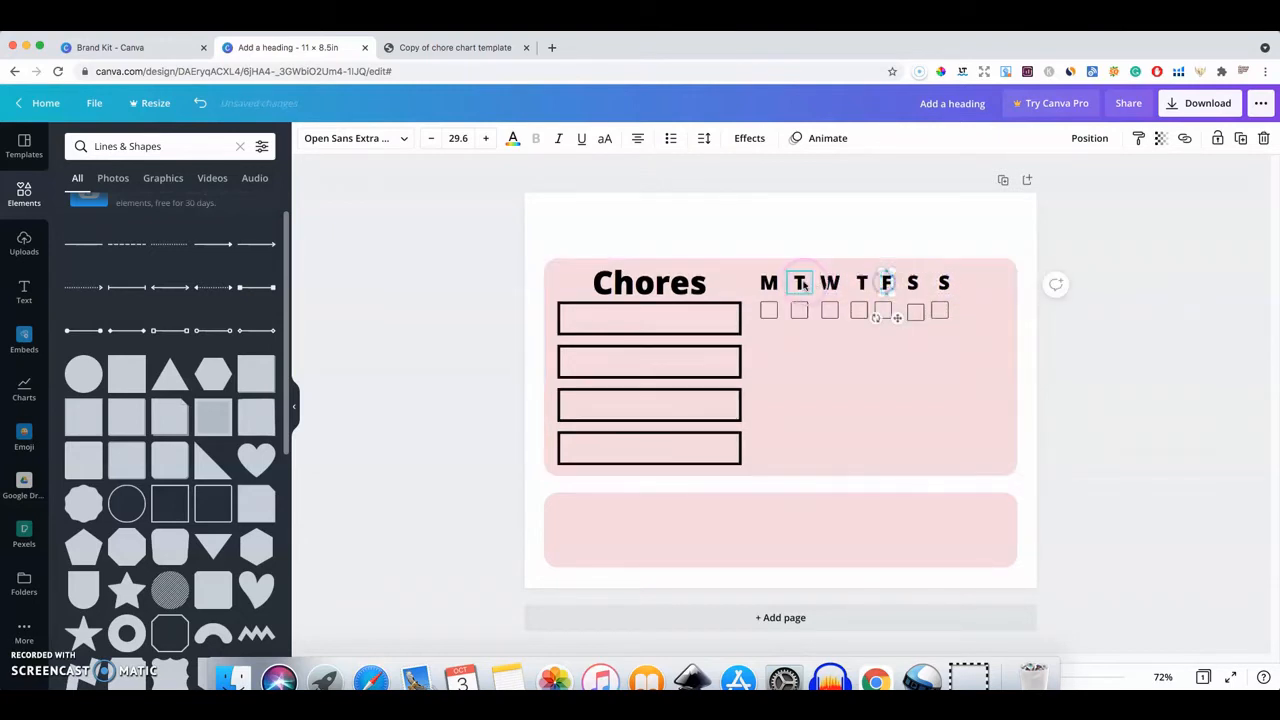
pyautogui.click(861, 342)
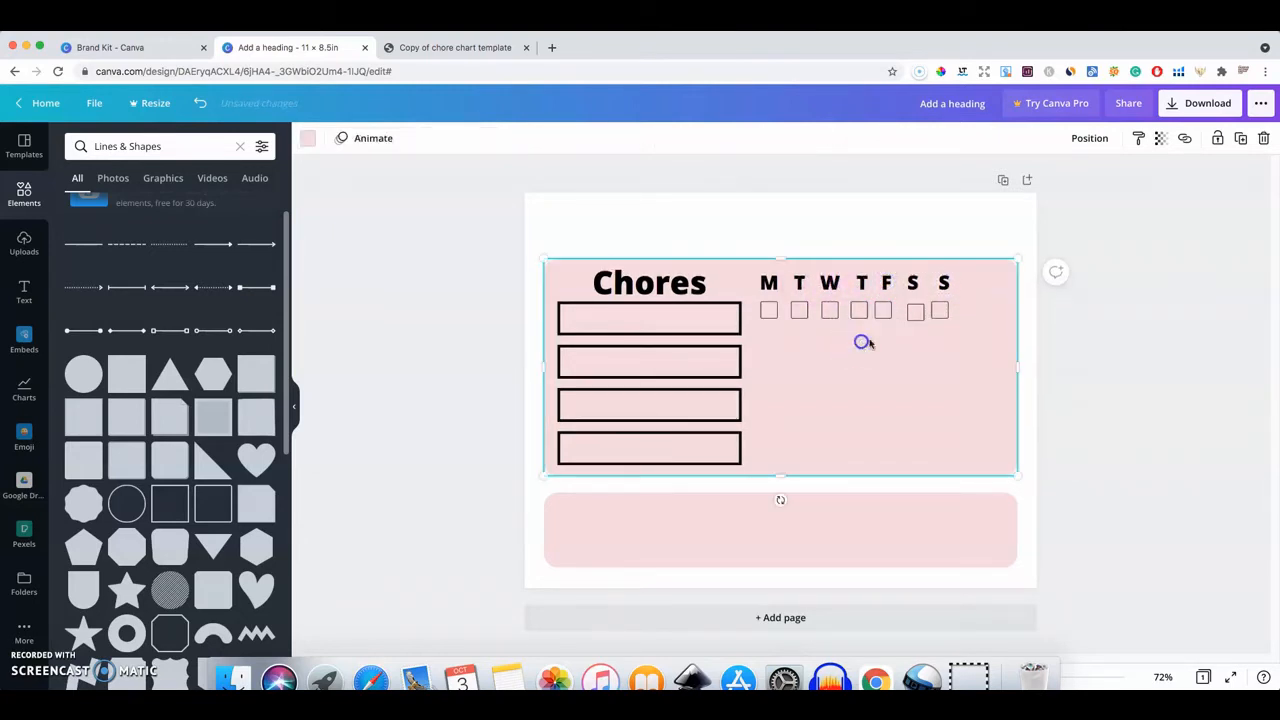
pyautogui.moveTo(933, 282); pyautogui.dragTo(939, 283)
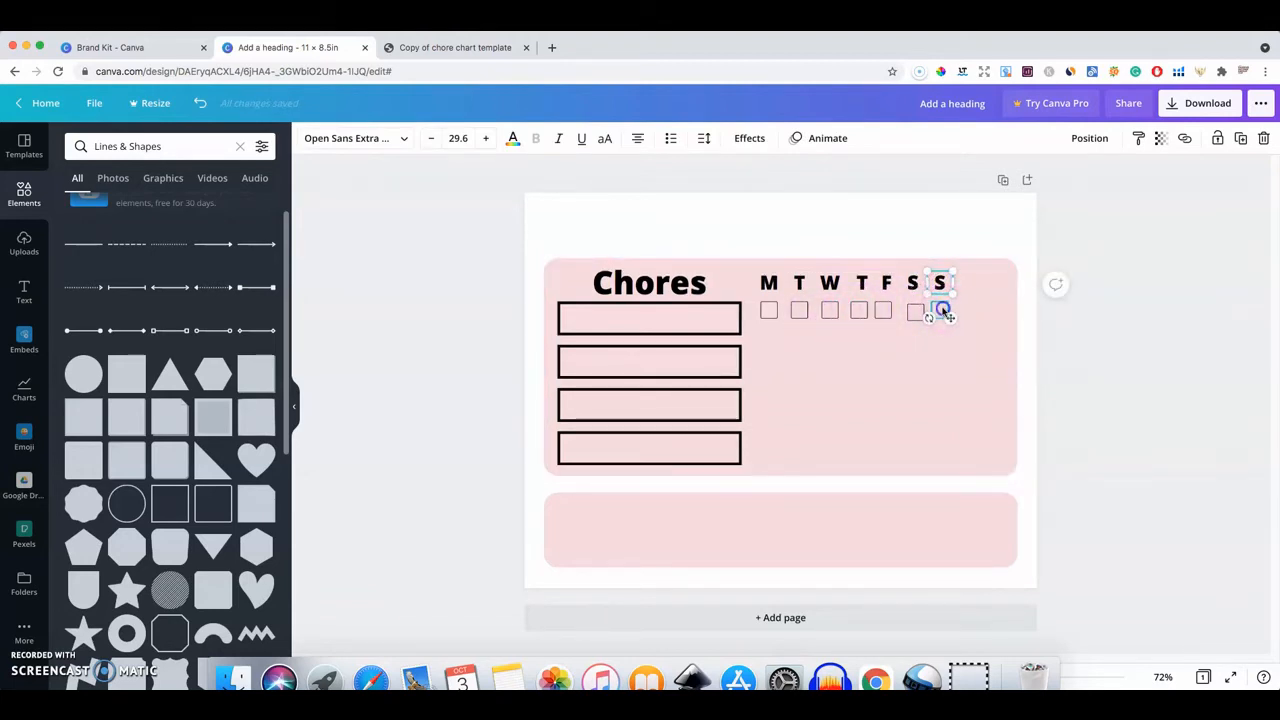
pyautogui.moveTo(942, 312)
pyautogui.mouseDown()
pyautogui.moveTo(971, 309)
pyautogui.moveTo(931, 328)
pyautogui.moveTo(896, 306)
pyautogui.moveTo(909, 308)
pyautogui.moveTo(829, 309)
pyautogui.moveTo(967, 311)
pyautogui.moveTo(941, 309)
pyautogui.mouseUp()
pyautogui.click(864, 310)
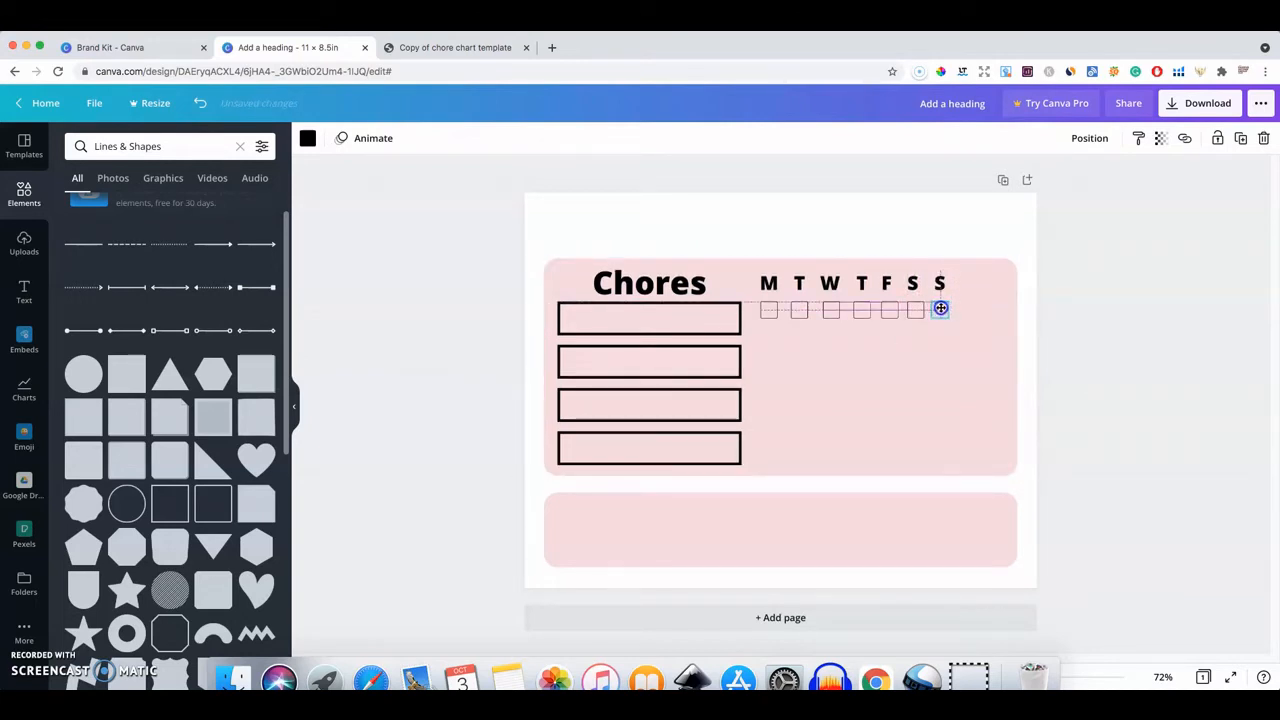
# Even out the spacing of the last weekday letters and center their checkboxes beneath them
pyautogui.click(843, 330)
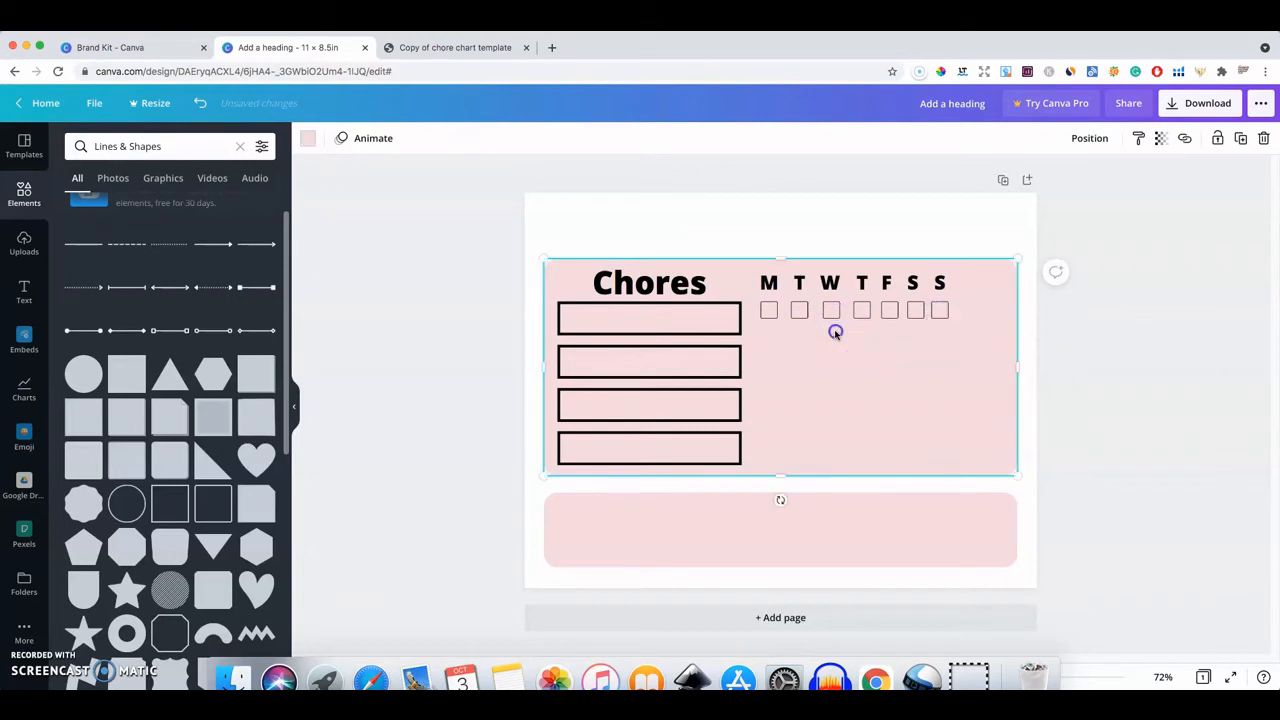
pyautogui.moveTo(831, 309); pyautogui.dragTo(931, 310)
pyautogui.moveTo(862, 282); pyautogui.dragTo(934, 282)
pyautogui.click(857, 336)
pyautogui.click(780, 329)
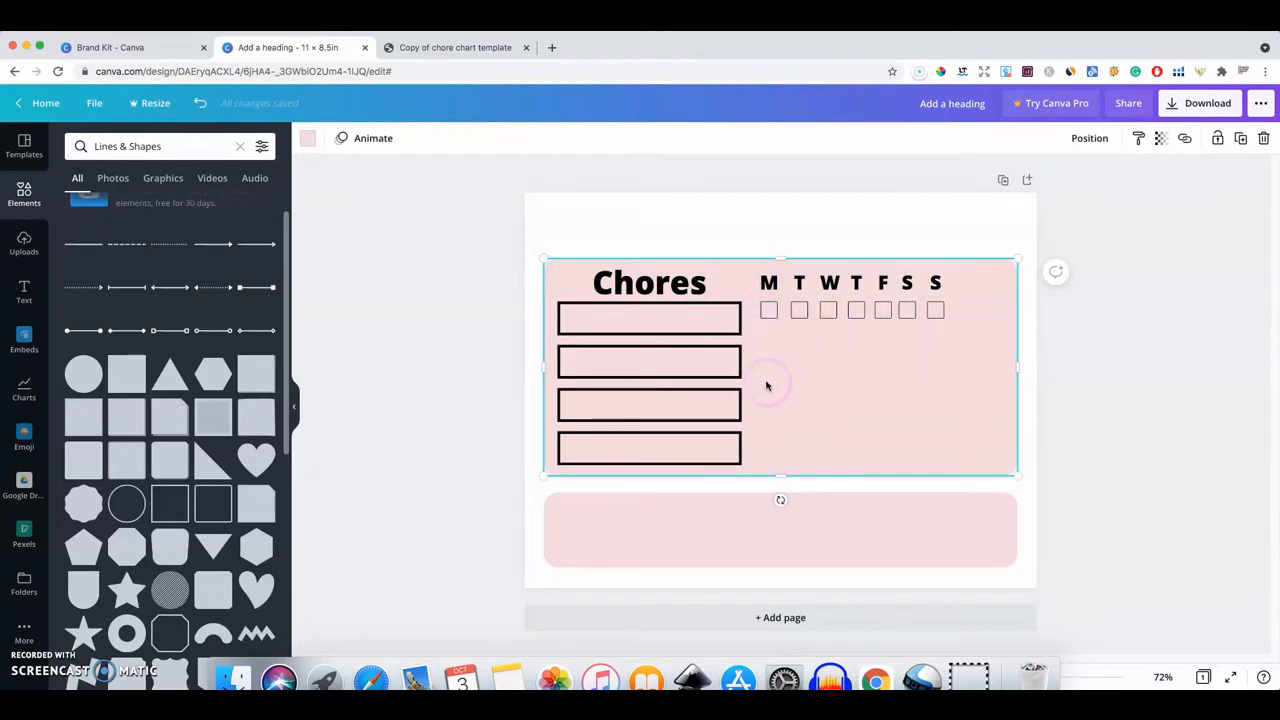
# Duplicate the row of seven checkboxes, keeping the pink background panel in its original place
pyautogui.click(769, 311)
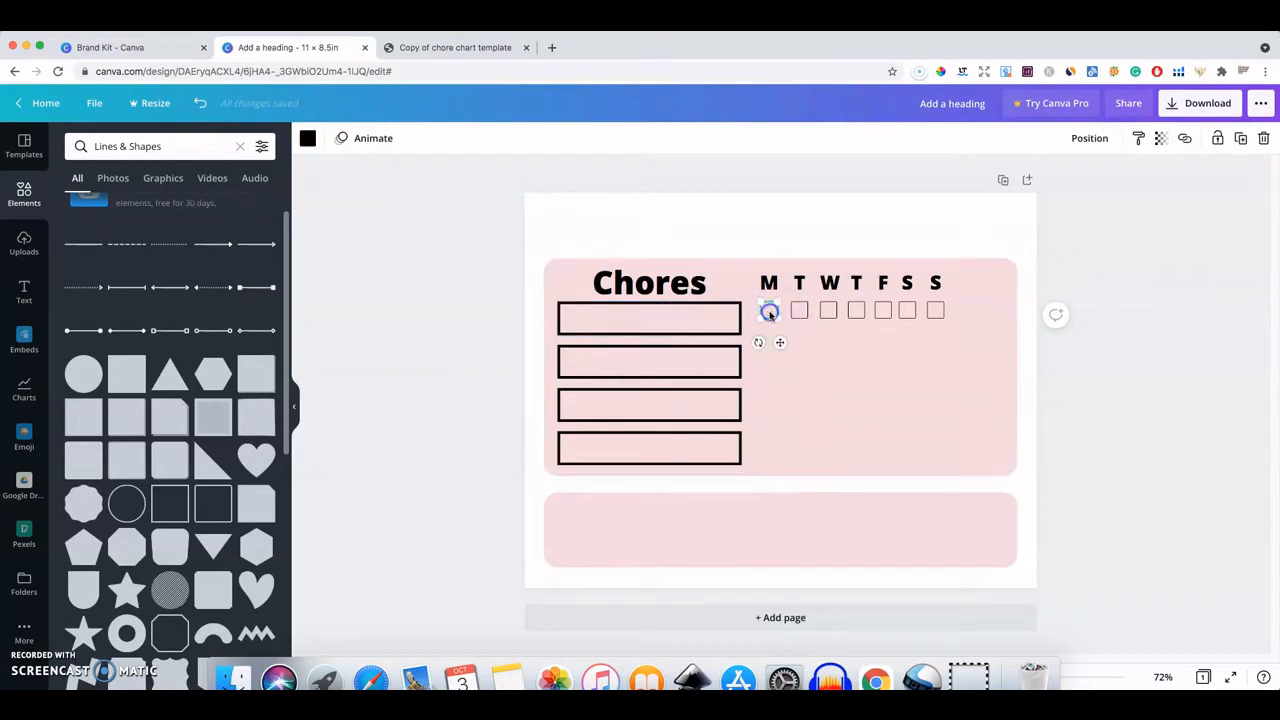
pyautogui.click(830, 344)
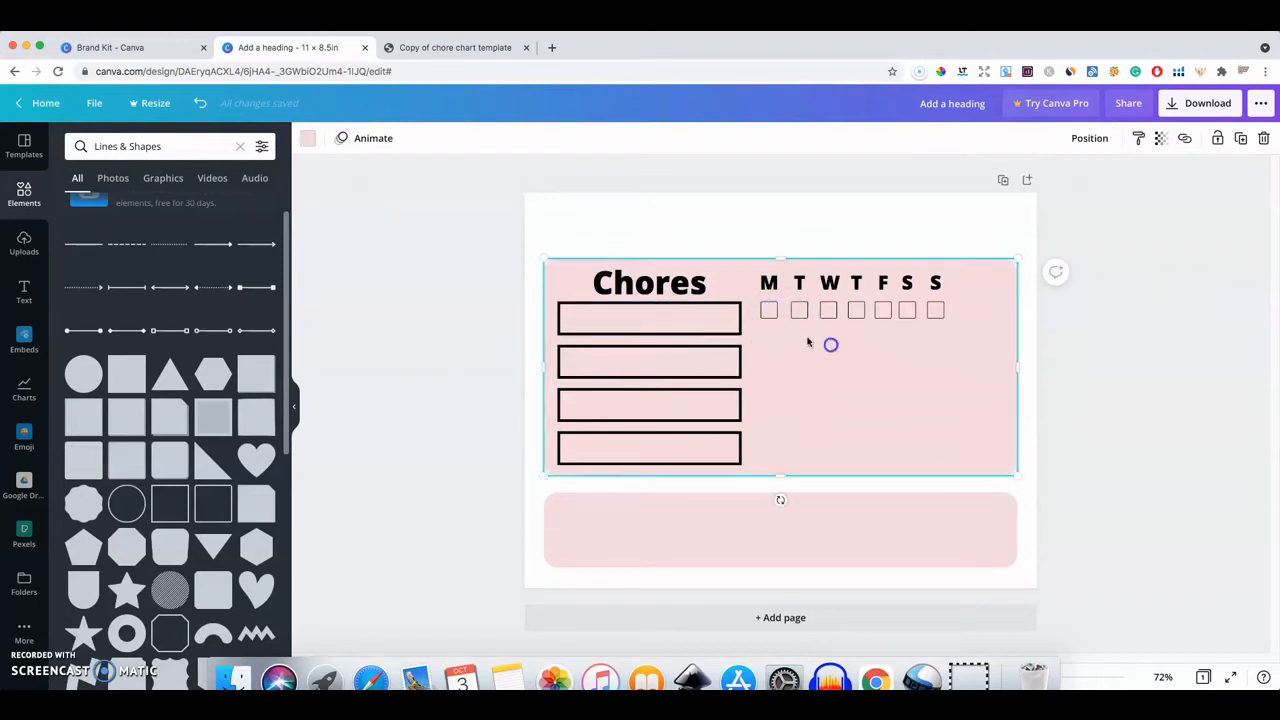
pyautogui.click(749, 302)
pyautogui.click(768, 312)
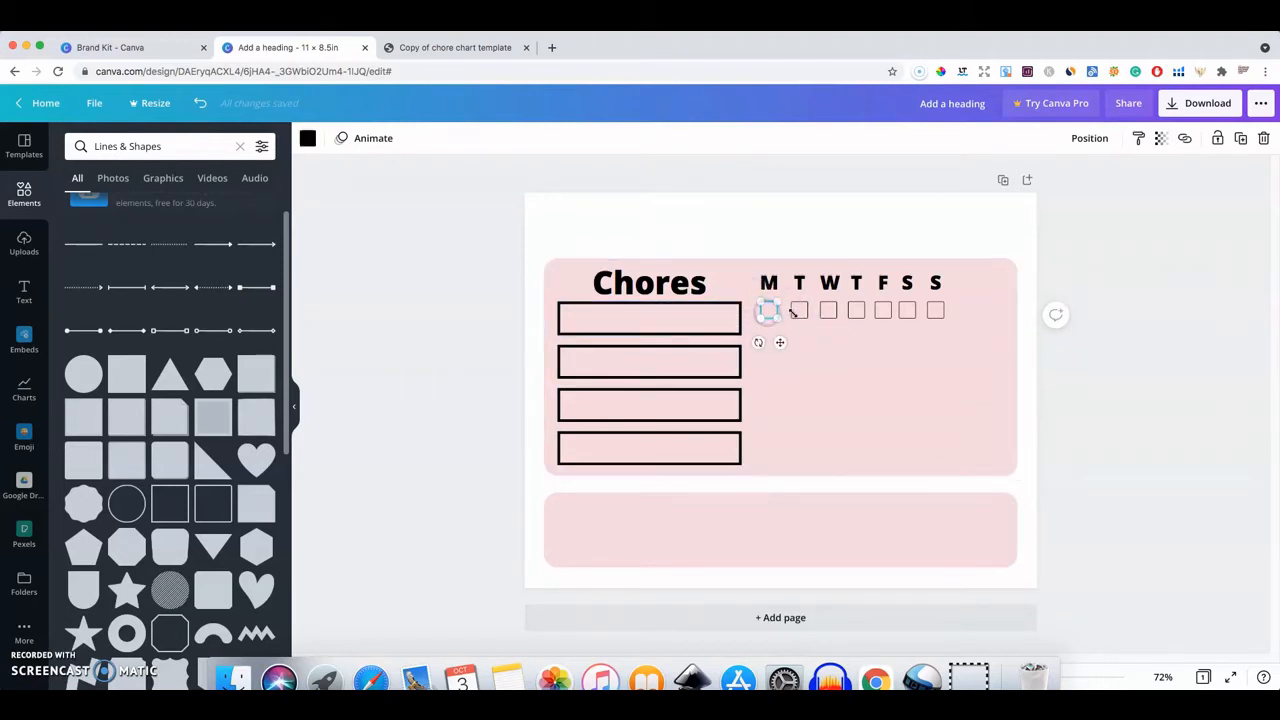
pyautogui.keyDown('shift'); pyautogui.click(804, 312); pyautogui.keyUp('shift')
pyautogui.keyDown('shift'); pyautogui.click(828, 311); pyautogui.keyUp('shift')
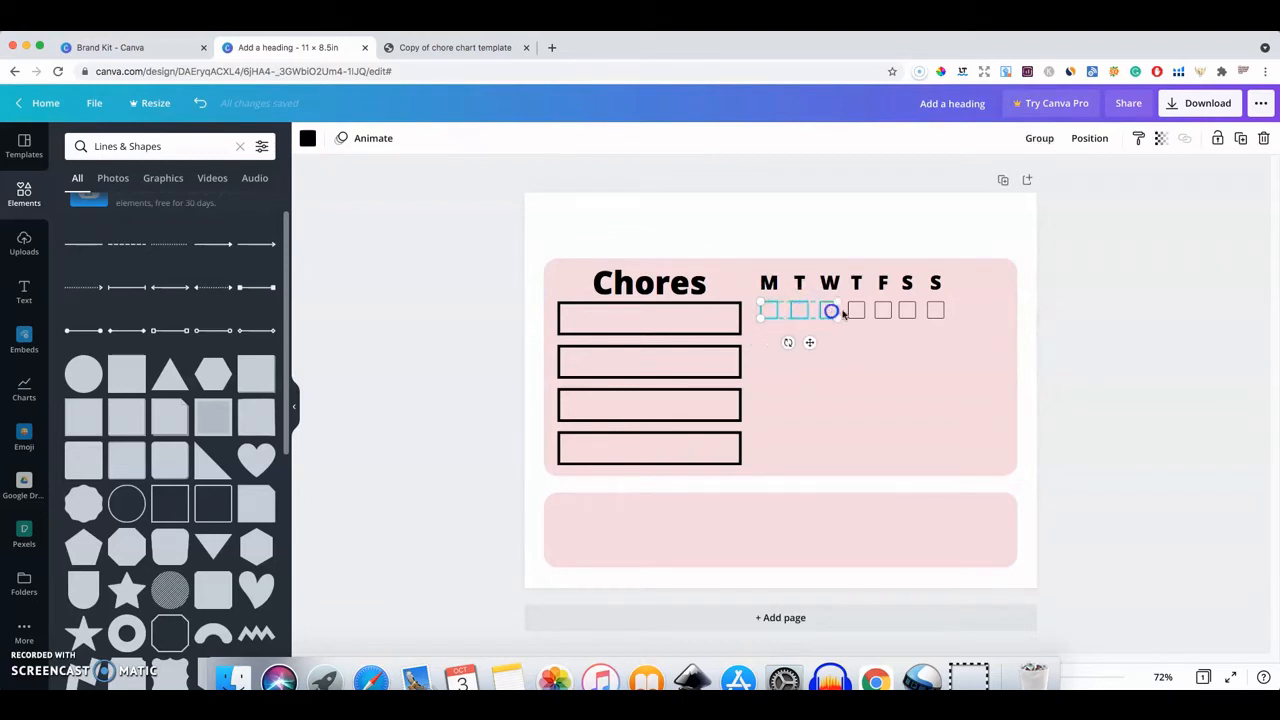
pyautogui.keyDown('shift'); pyautogui.click(855, 311); pyautogui.keyUp('shift')
pyautogui.keyDown('shift'); pyautogui.click(884, 311); pyautogui.keyUp('shift')
pyautogui.keyDown('shift'); pyautogui.click(907, 310); pyautogui.keyUp('shift')
pyautogui.keyDown('shift'); pyautogui.click(934, 310); pyautogui.keyUp('shift')
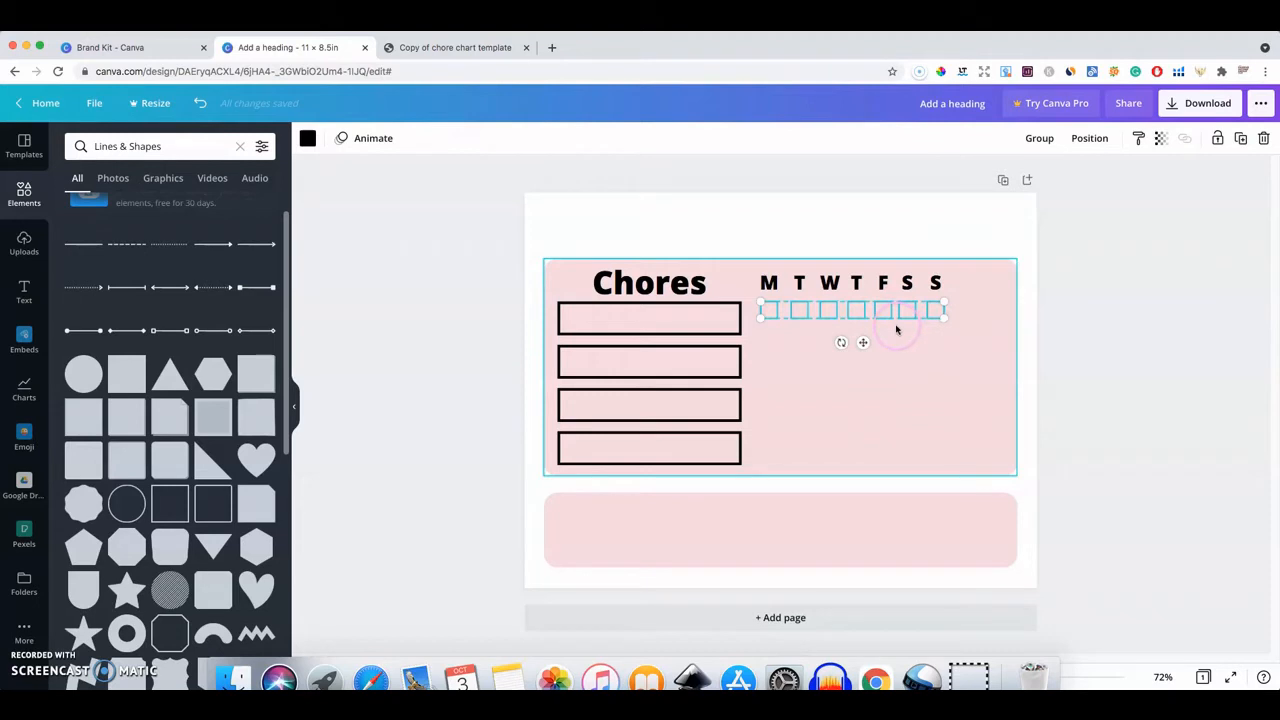
pyautogui.moveTo(880, 320); pyautogui.dragTo(871, 358)
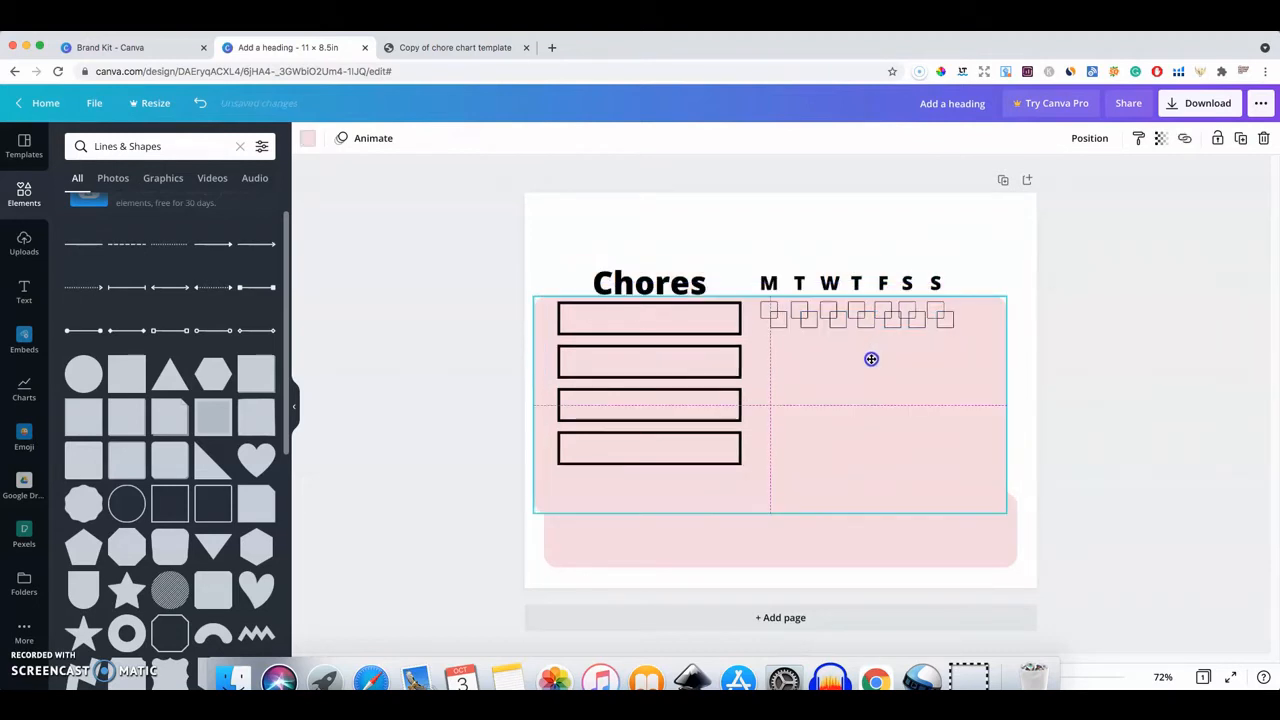
pyautogui.click(200, 103)
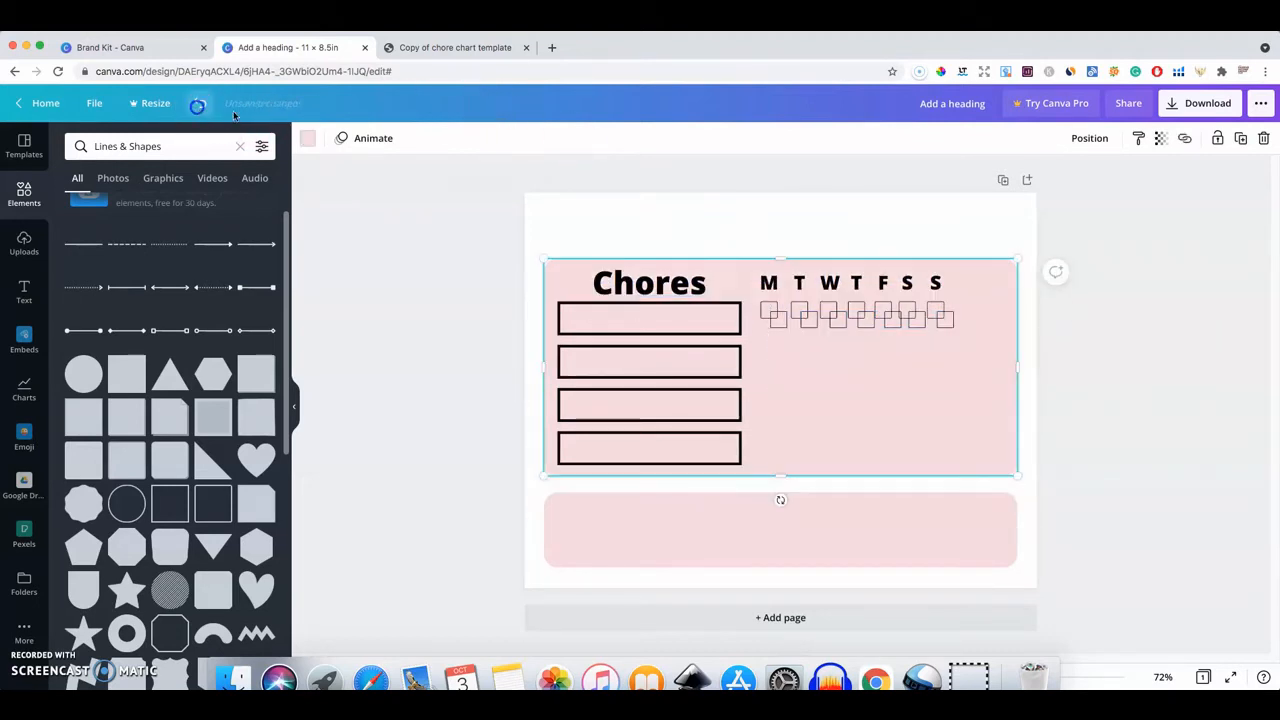
# Move the seven duplicated checkboxes down beside the second chore box, aligned beneath the first row
pyautogui.click(779, 319)
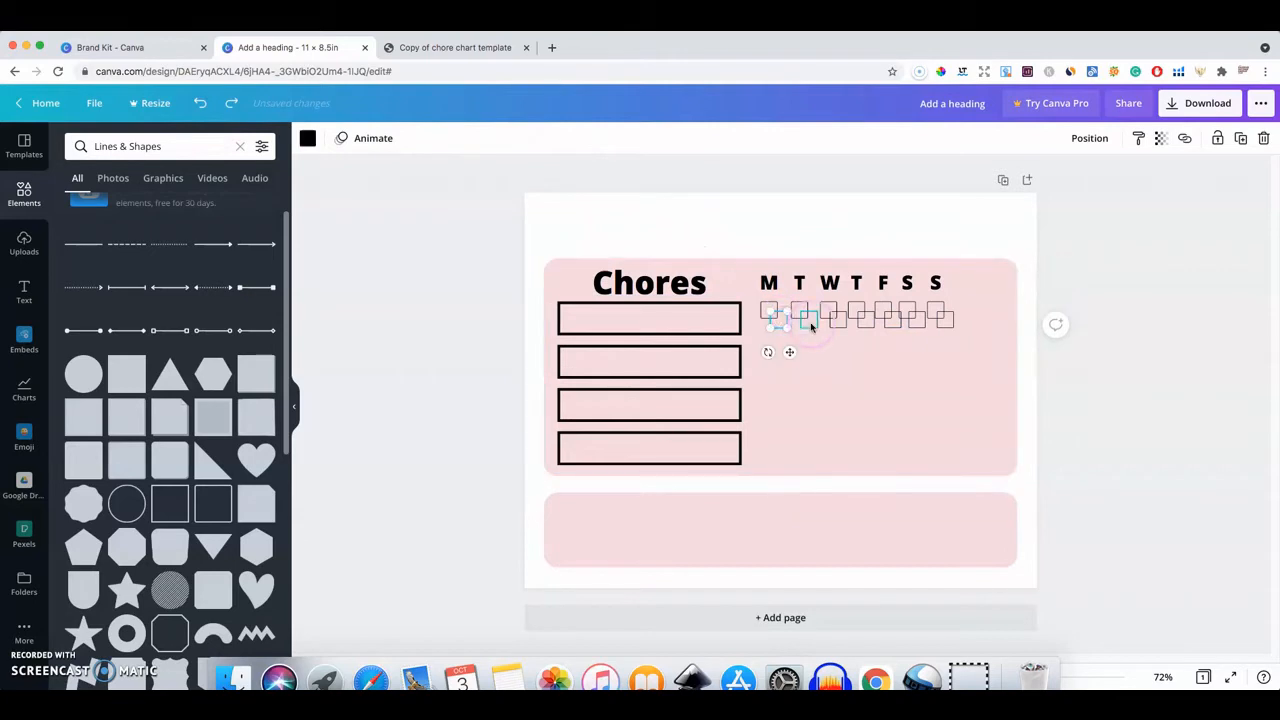
pyautogui.keyDown('shift'); pyautogui.click(811, 320); pyautogui.keyUp('shift')
pyautogui.keyDown('shift'); pyautogui.click(838, 320); pyautogui.keyUp('shift')
pyautogui.keyDown('shift'); pyautogui.click(866, 320); pyautogui.keyUp('shift')
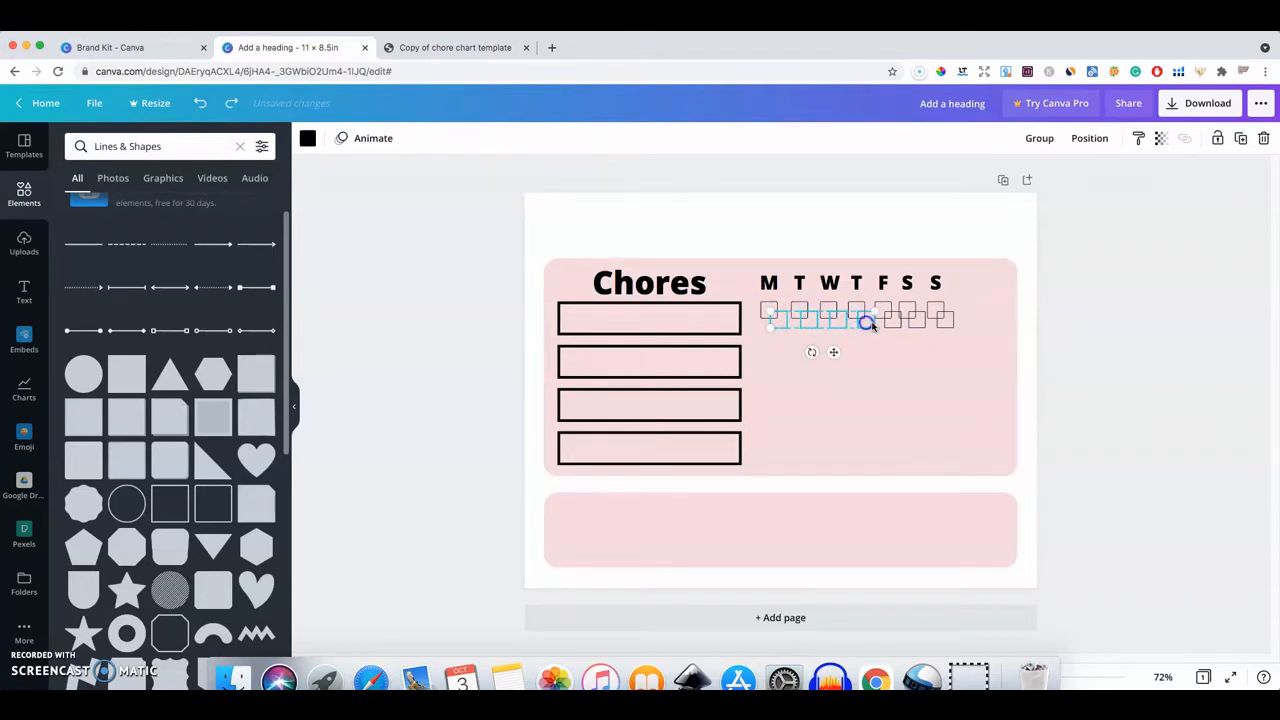
pyautogui.keyDown('shift'); pyautogui.click(895, 320); pyautogui.keyUp('shift')
pyautogui.keyDown('shift'); pyautogui.click(916, 320); pyautogui.keyUp('shift')
pyautogui.keyDown('shift'); pyautogui.click(944, 320); pyautogui.keyUp('shift')
pyautogui.moveTo(918, 335); pyautogui.dragTo(911, 362)
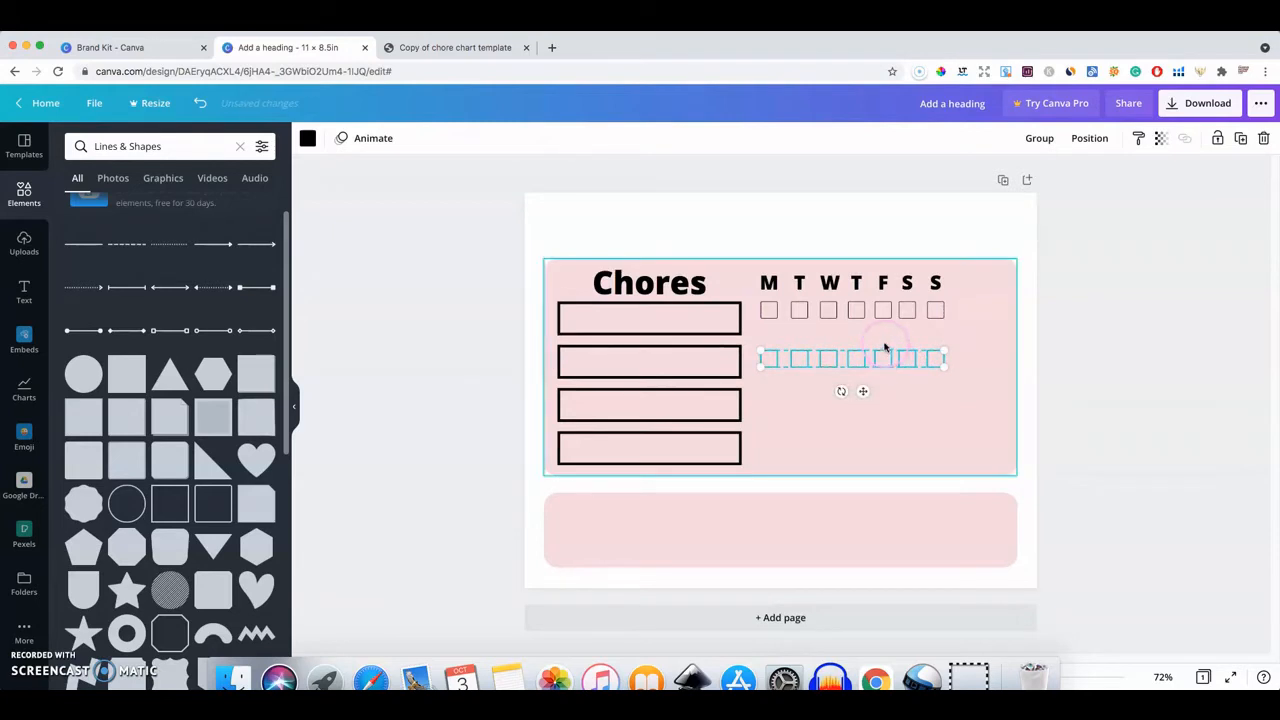
# Duplicate the checkbox row twice more and align the copies beside the third and fourth chore boxes
pyautogui.press('super+d')
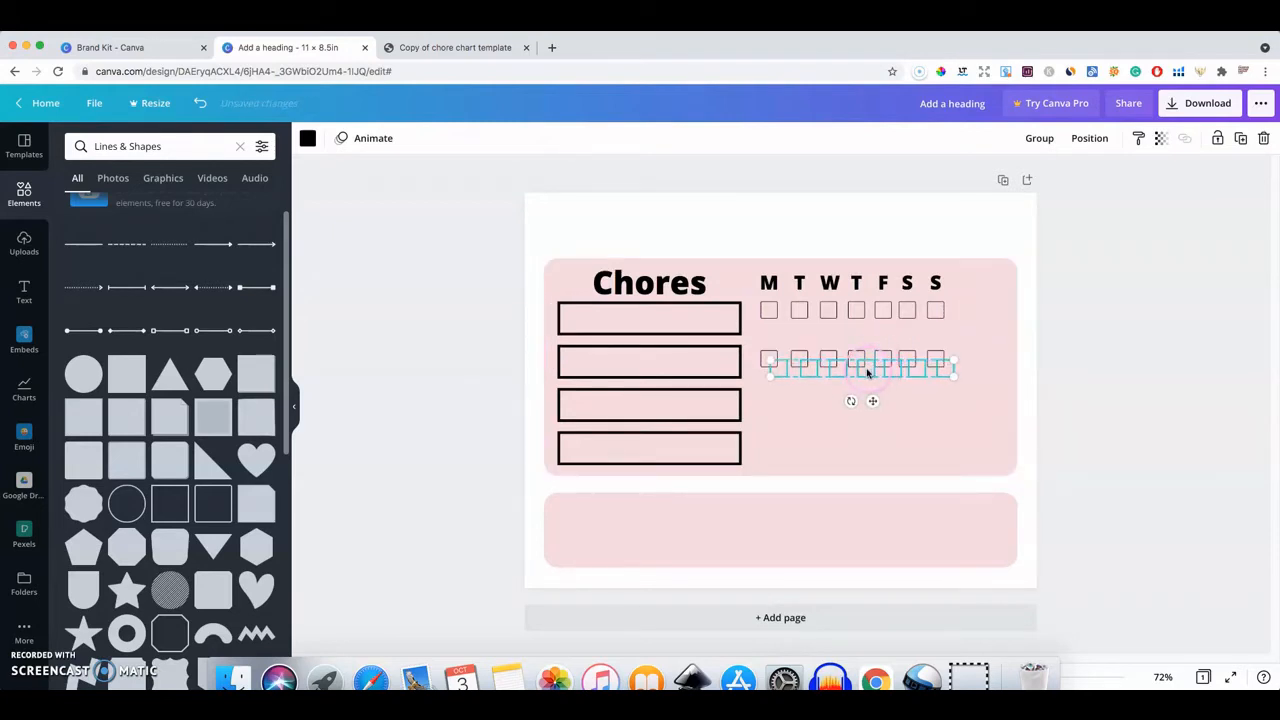
pyautogui.moveTo(868, 383); pyautogui.dragTo(857, 405)
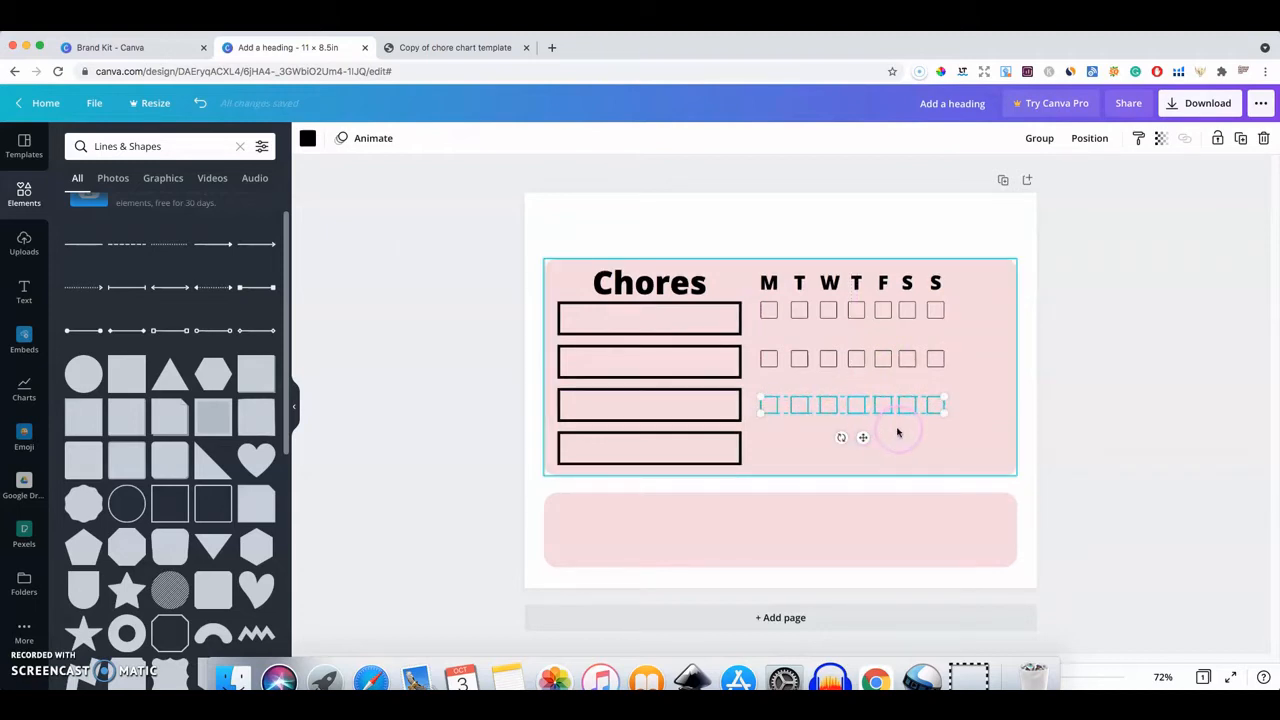
pyautogui.press('super+d')
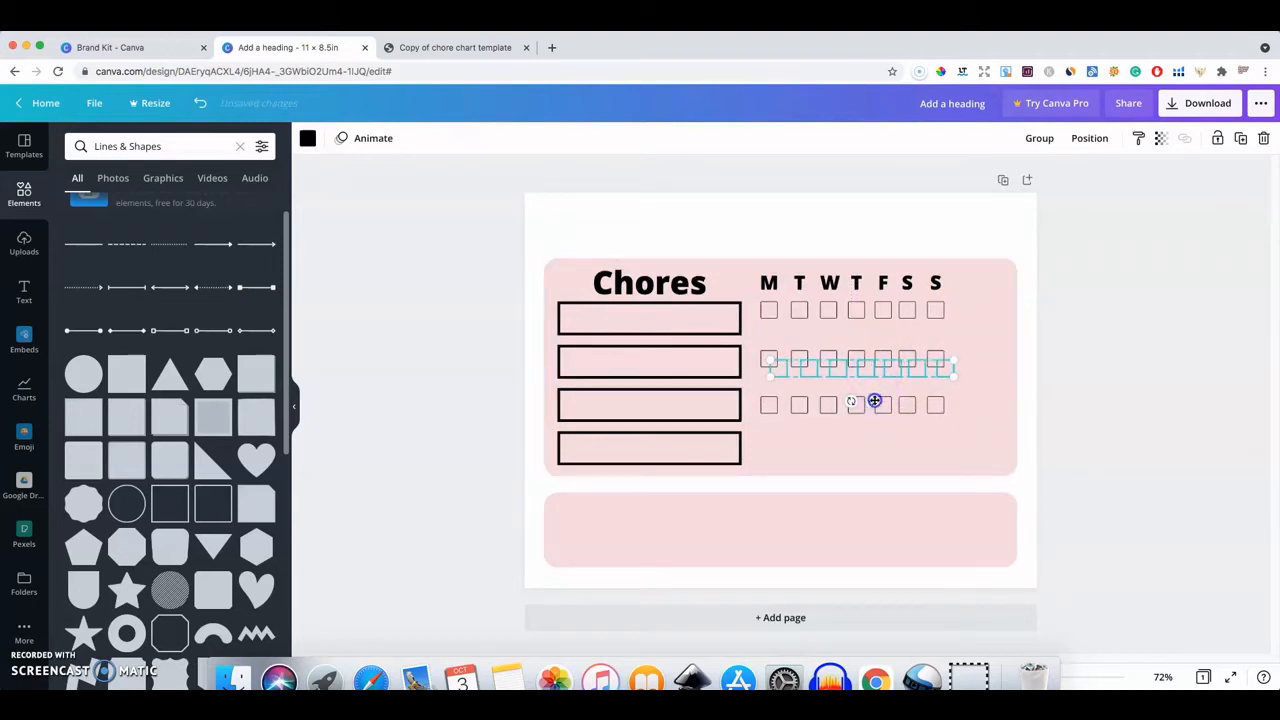
pyautogui.moveTo(875, 400); pyautogui.dragTo(862, 450)
pyautogui.click(968, 396)
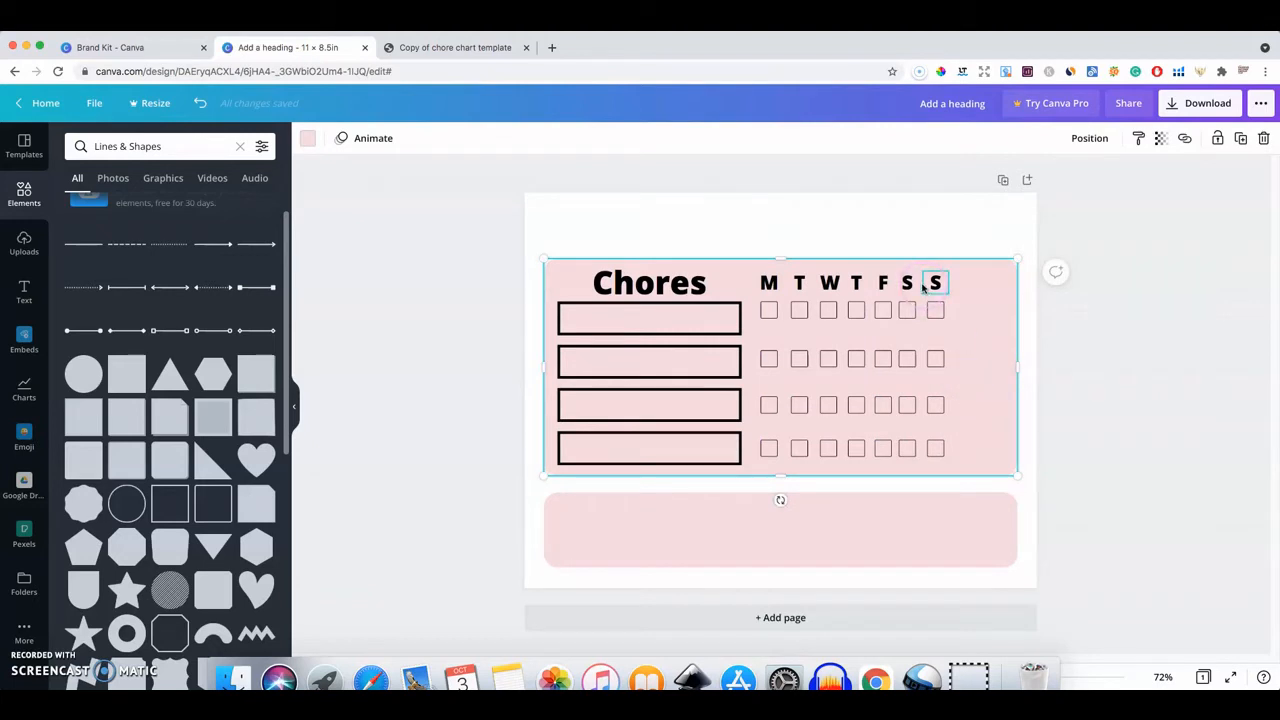
pyautogui.click(904, 235)
pyautogui.click(960, 284)
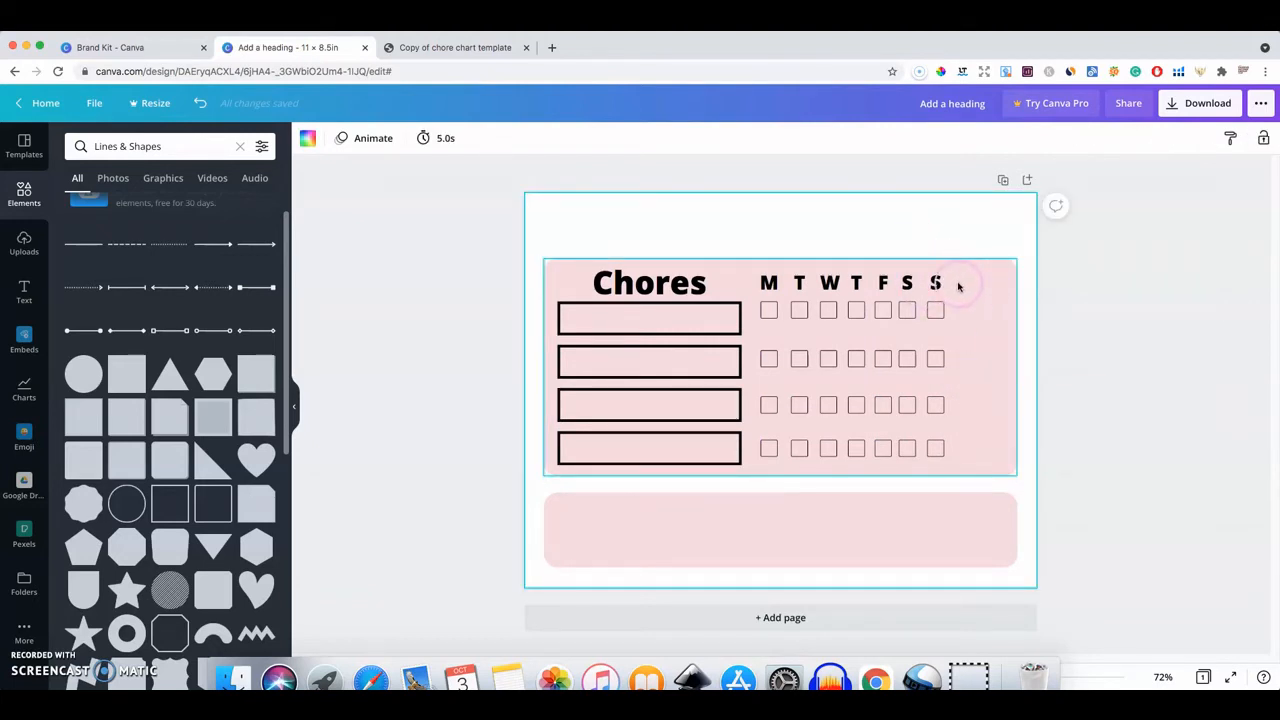
pyautogui.click(936, 283)
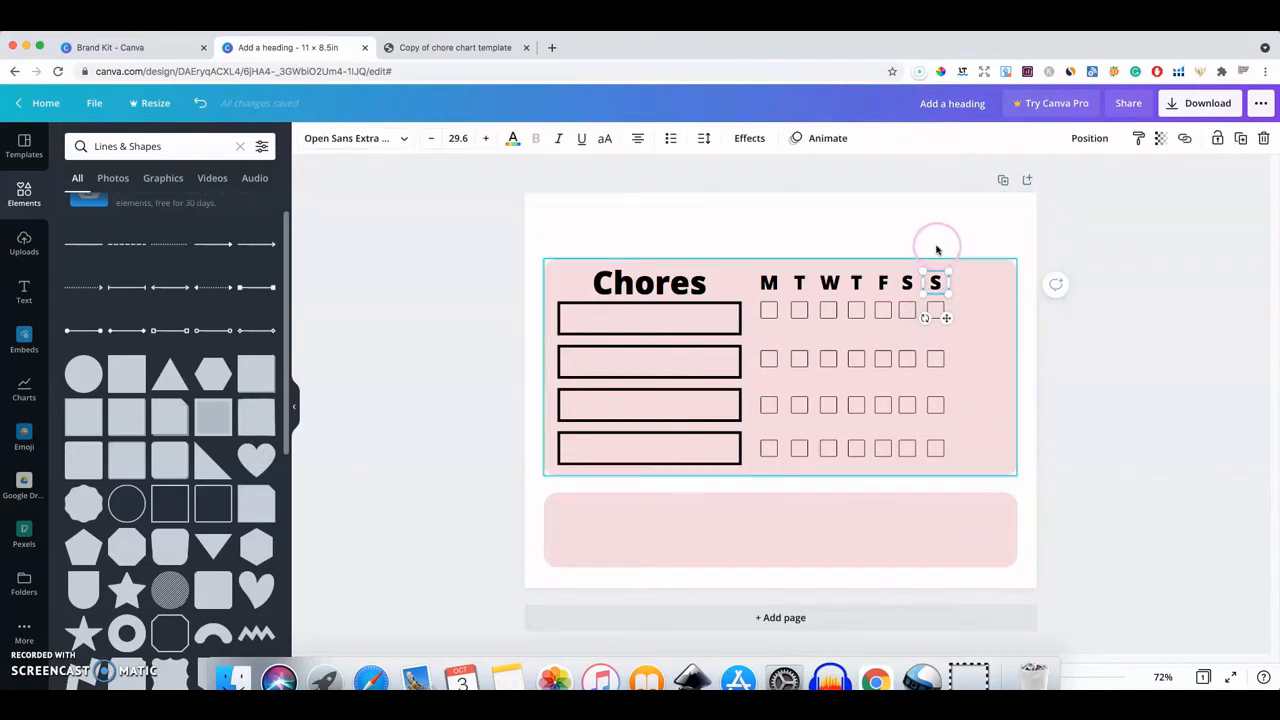
pyautogui.click(937, 250)
pyautogui.click(977, 288)
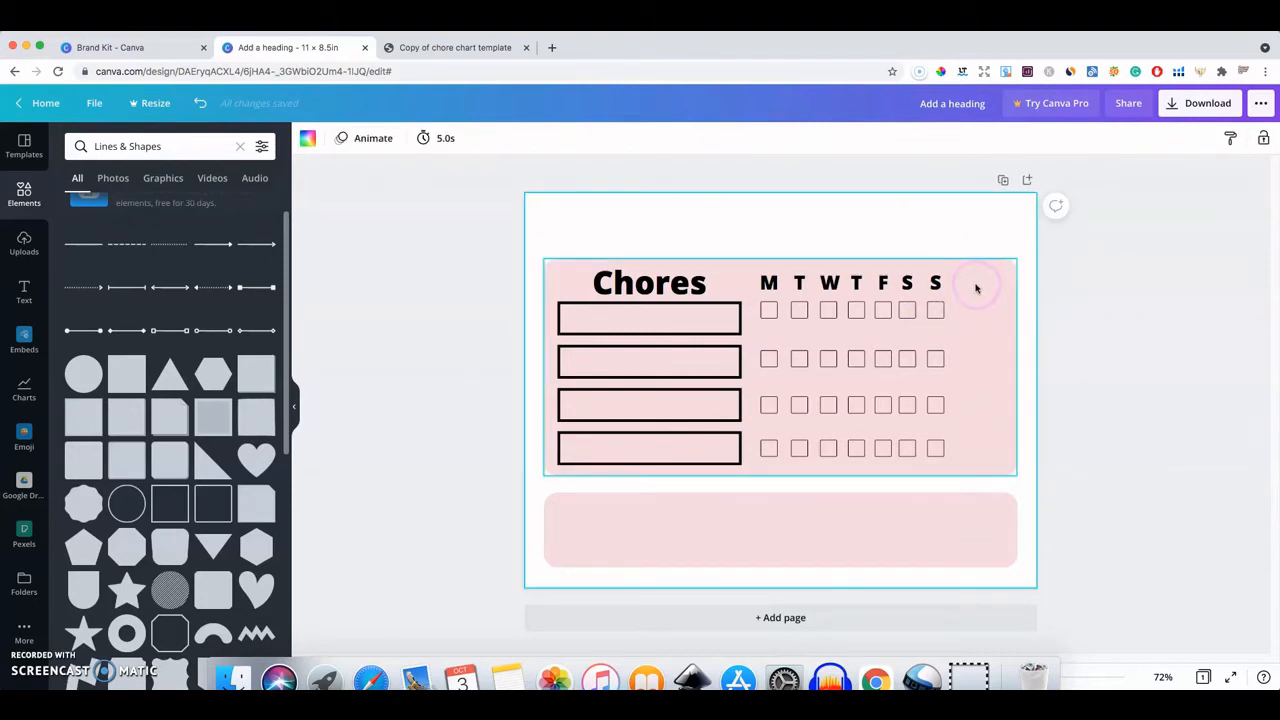
# Copy the first row's last checkbox four times and line the copies up in a separate column, one per chore row
pyautogui.click(935, 311)
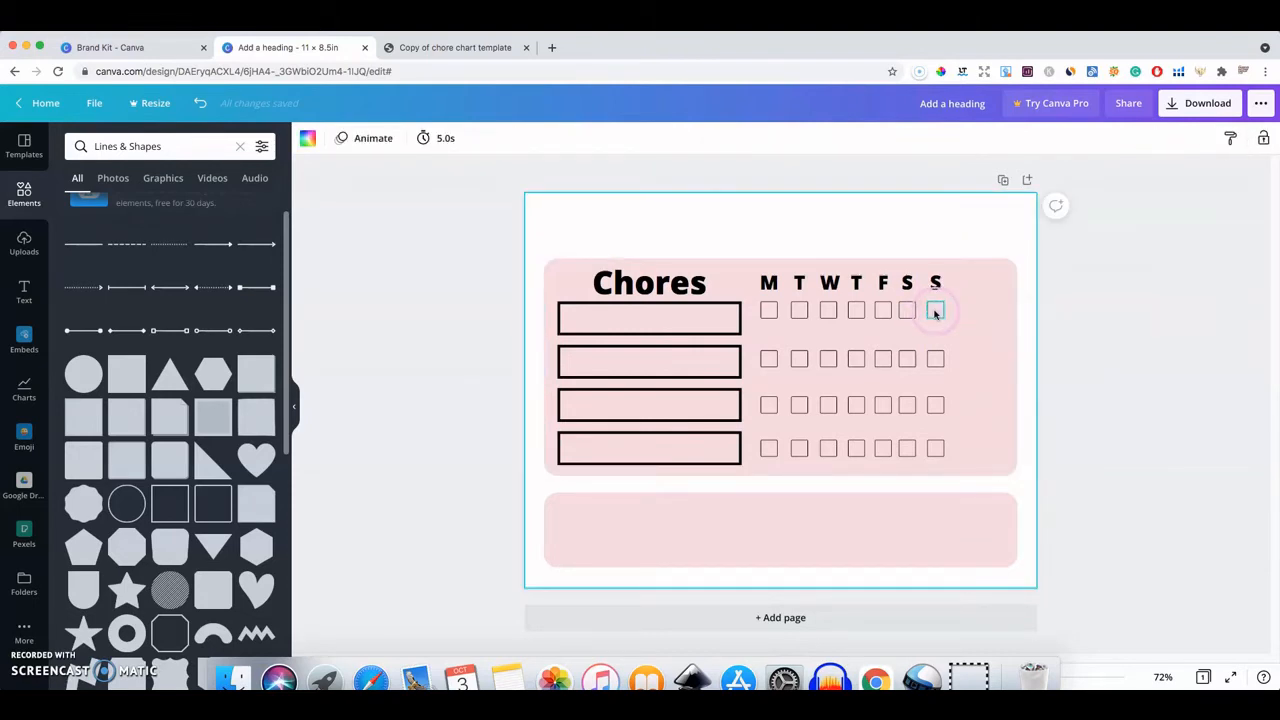
pyautogui.click(935, 311)
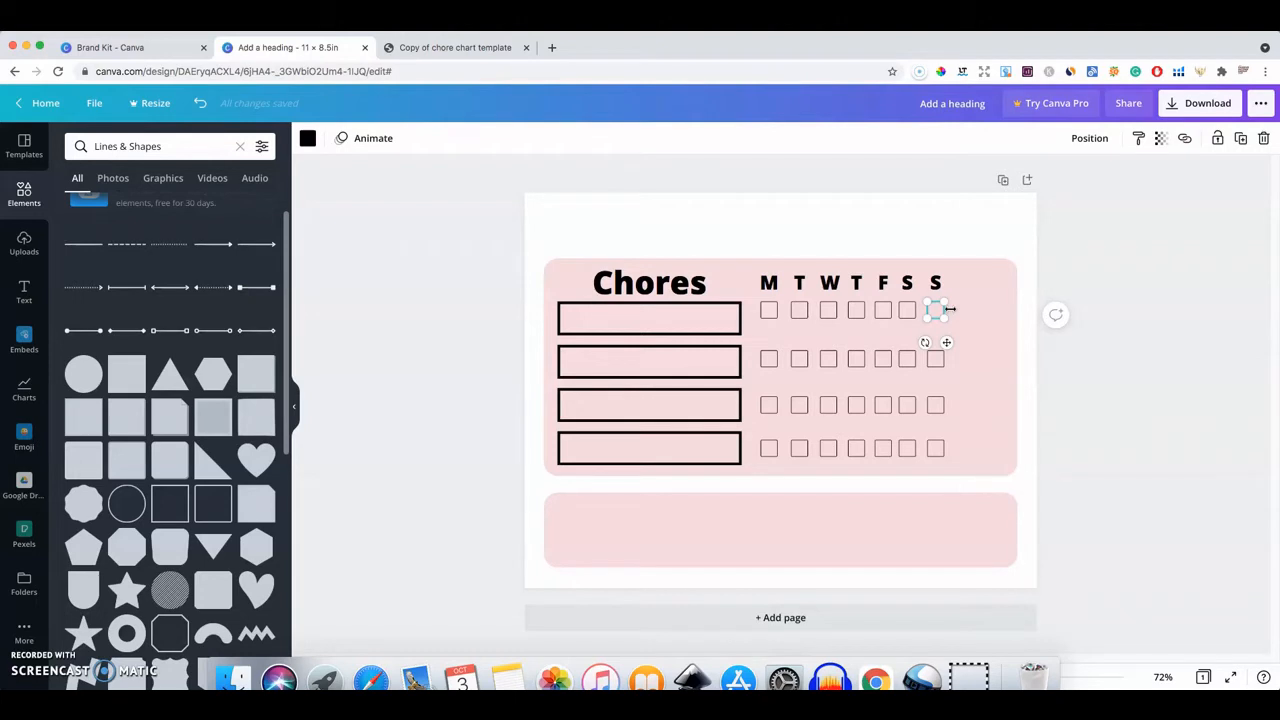
pyautogui.moveTo(950, 310); pyautogui.dragTo(988, 311)
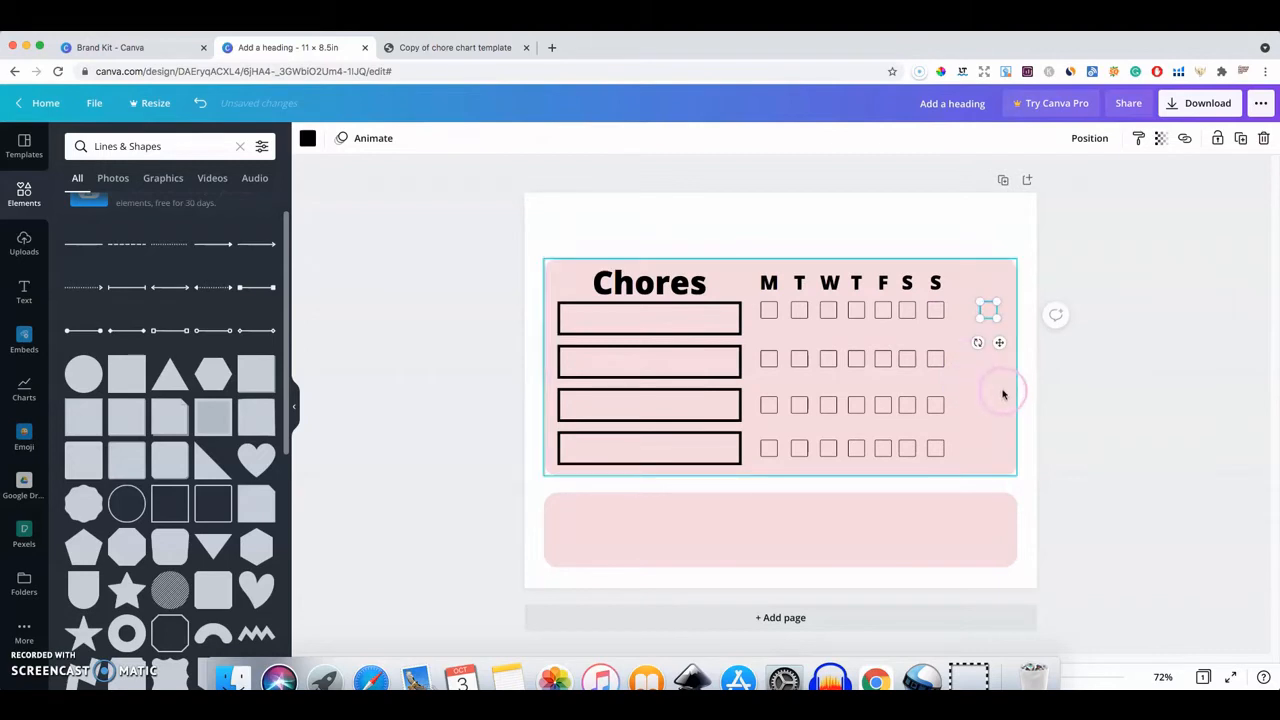
pyautogui.click(946, 320)
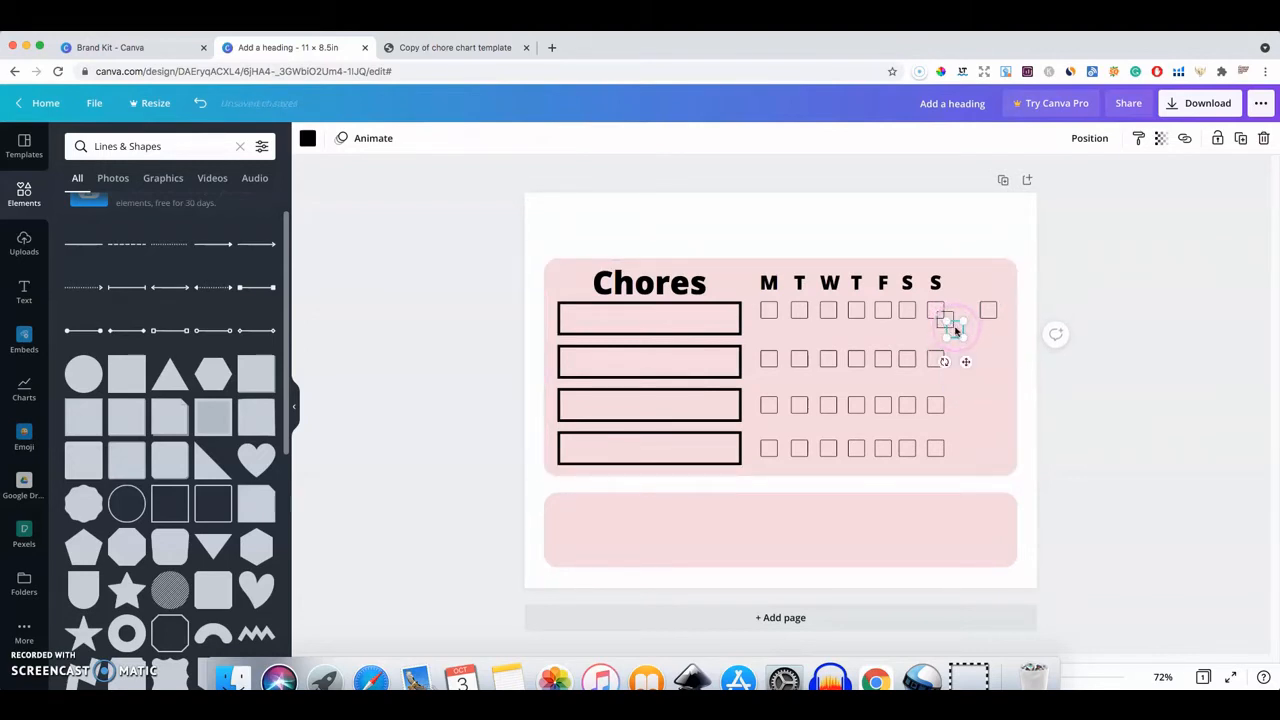
pyautogui.moveTo(950, 330); pyautogui.dragTo(986, 405)
pyautogui.click(946, 327)
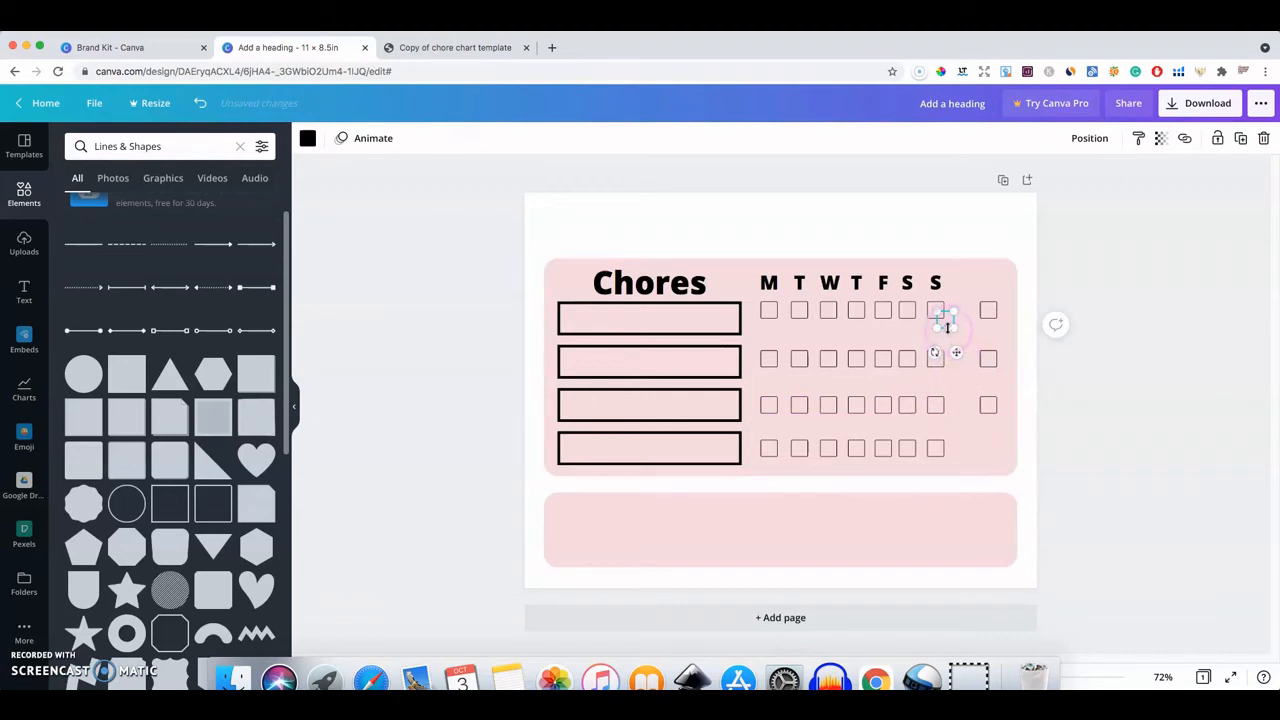
pyautogui.moveTo(948, 320); pyautogui.dragTo(991, 447)
pyautogui.click(1018, 436)
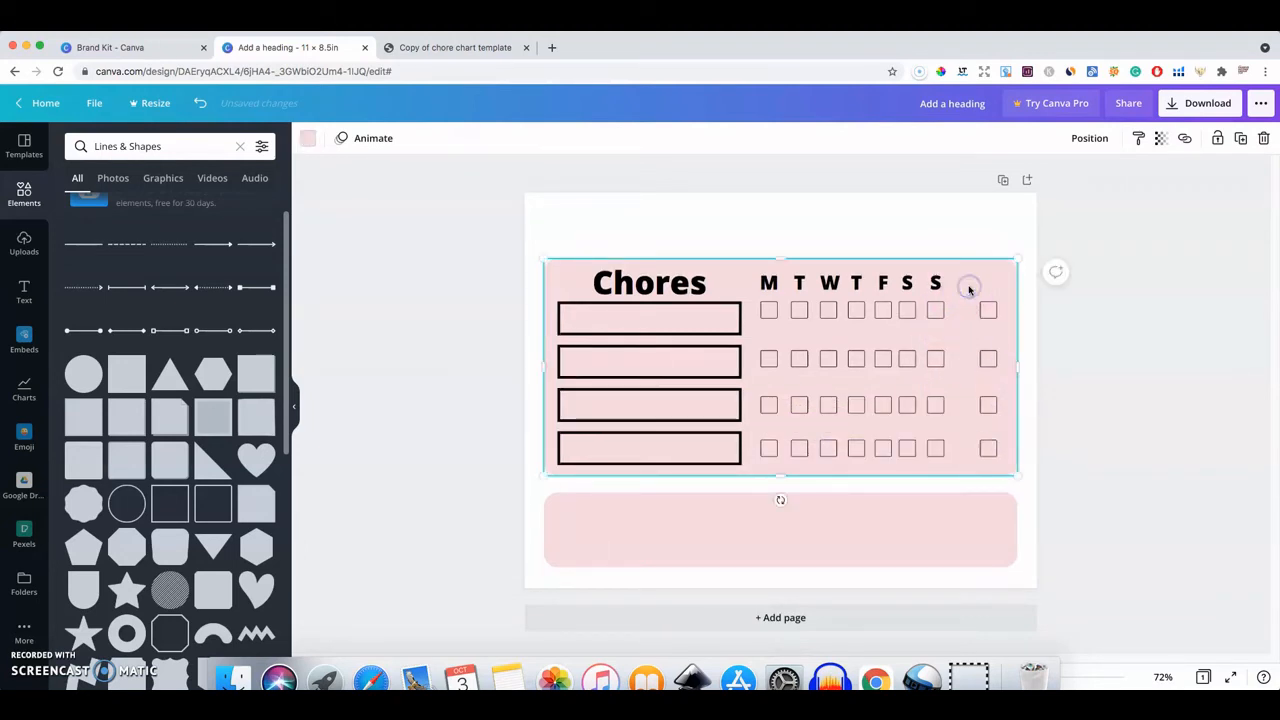
# Duplicate the "Chores" heading, change the copy to "Points", shrink it to size 24.7, and place it above the separate checkbox column
pyautogui.click(674, 283)
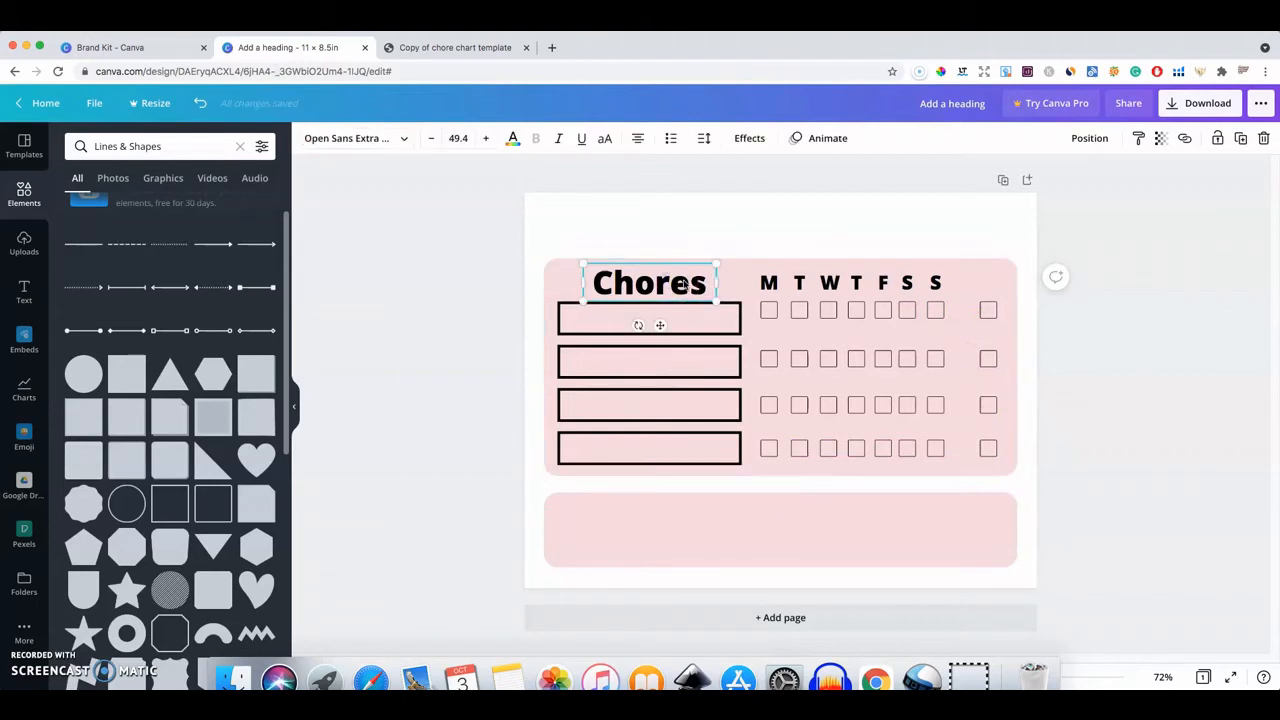
pyautogui.moveTo(686, 285); pyautogui.dragTo(690, 296)
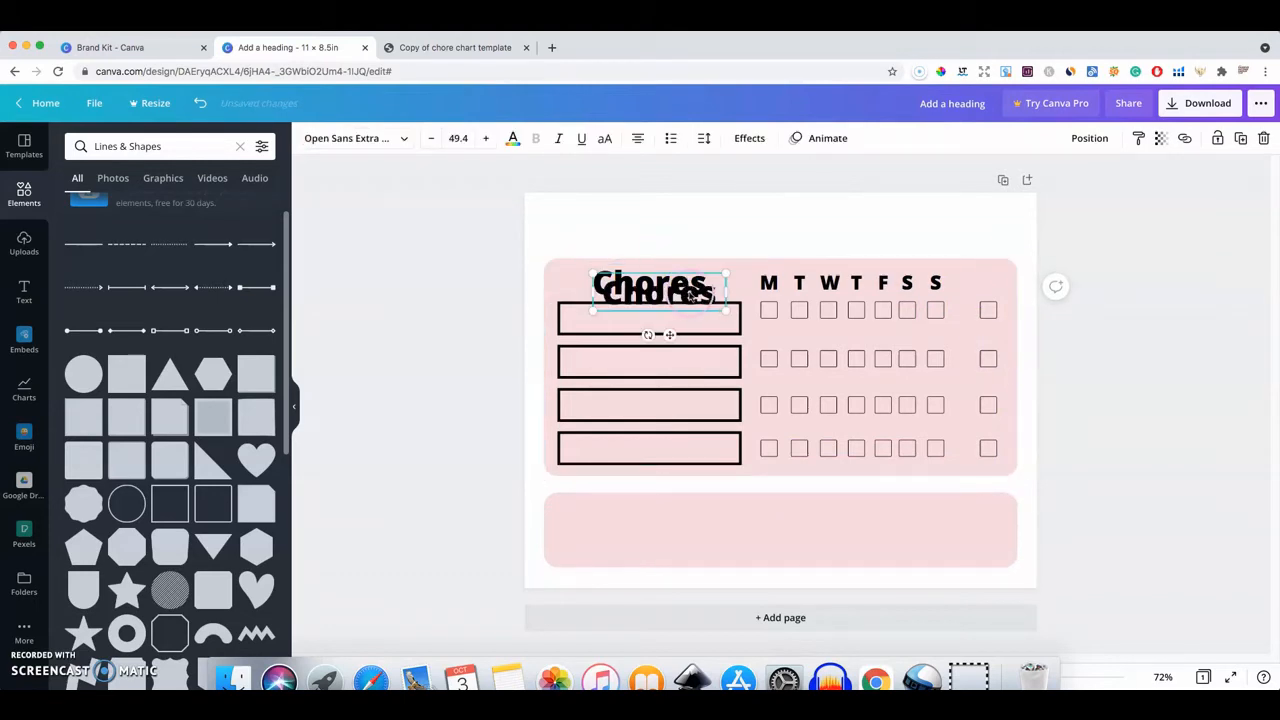
pyautogui.moveTo(888, 294); pyautogui.dragTo(1008, 288)
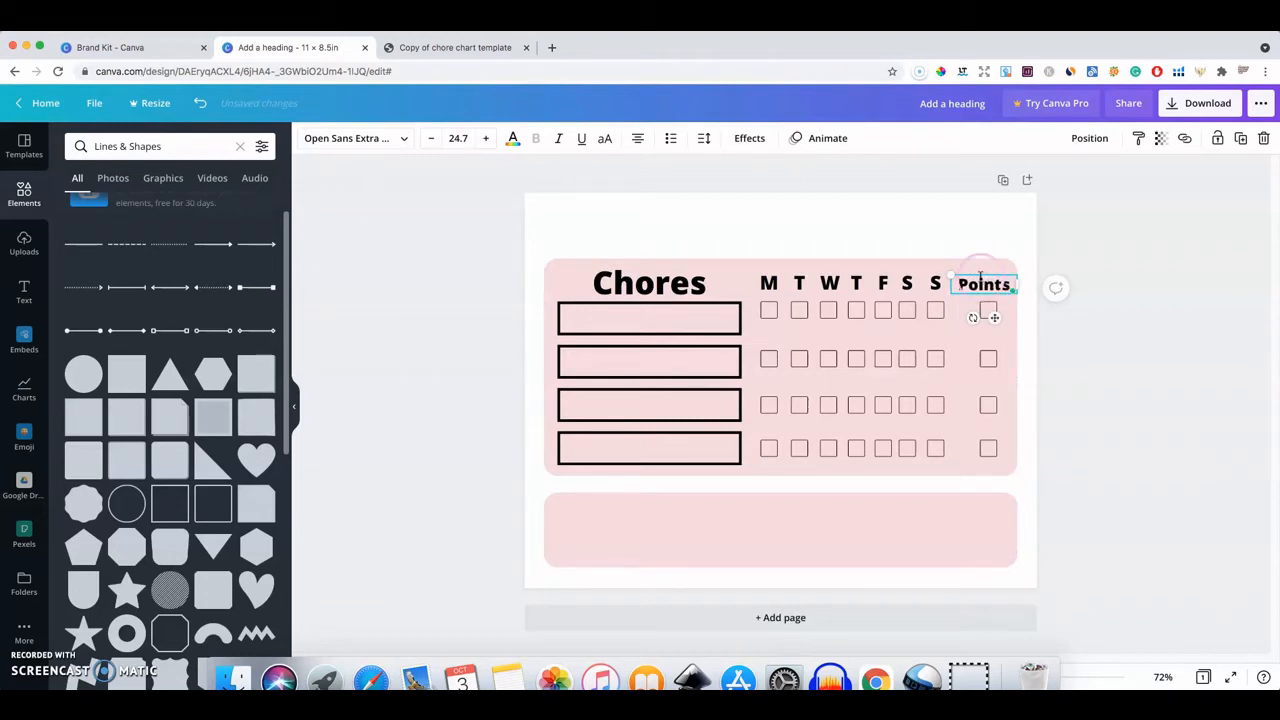
# Copy the "Points" heading's style onto the "Chores" heading and move "Chores" level with the other headings
pyautogui.click(662, 284)
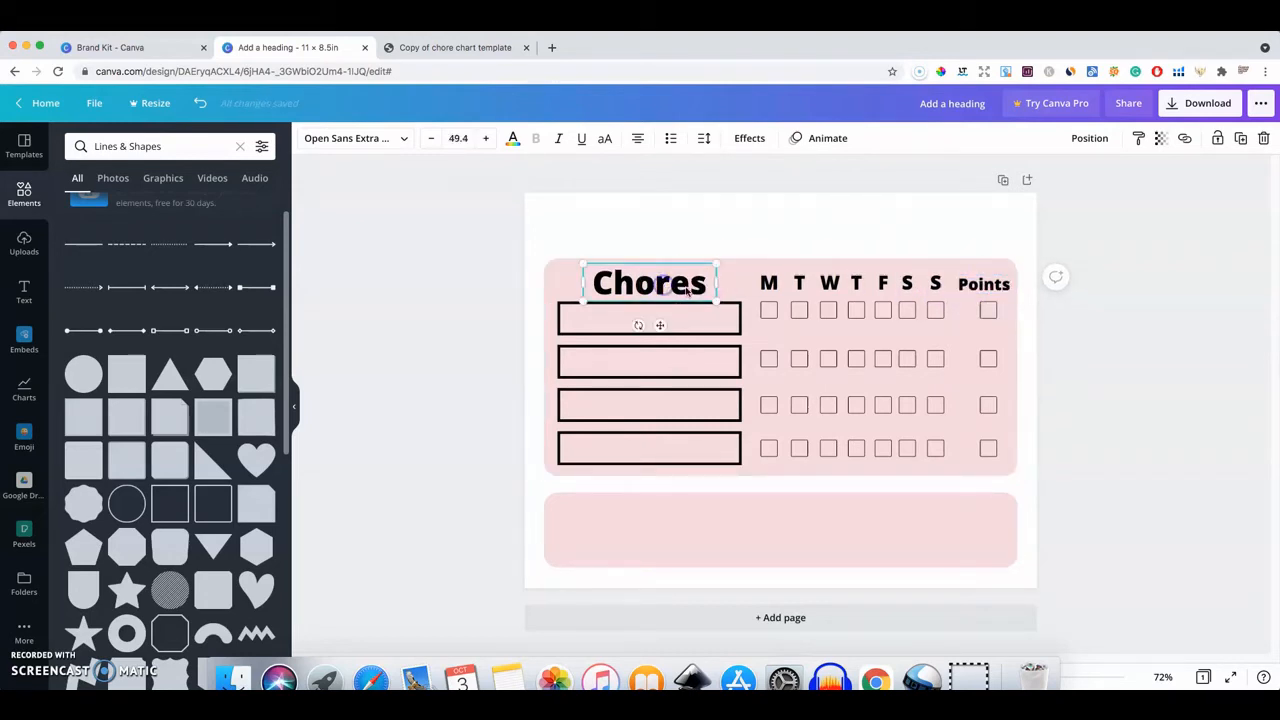
pyautogui.click(983, 285)
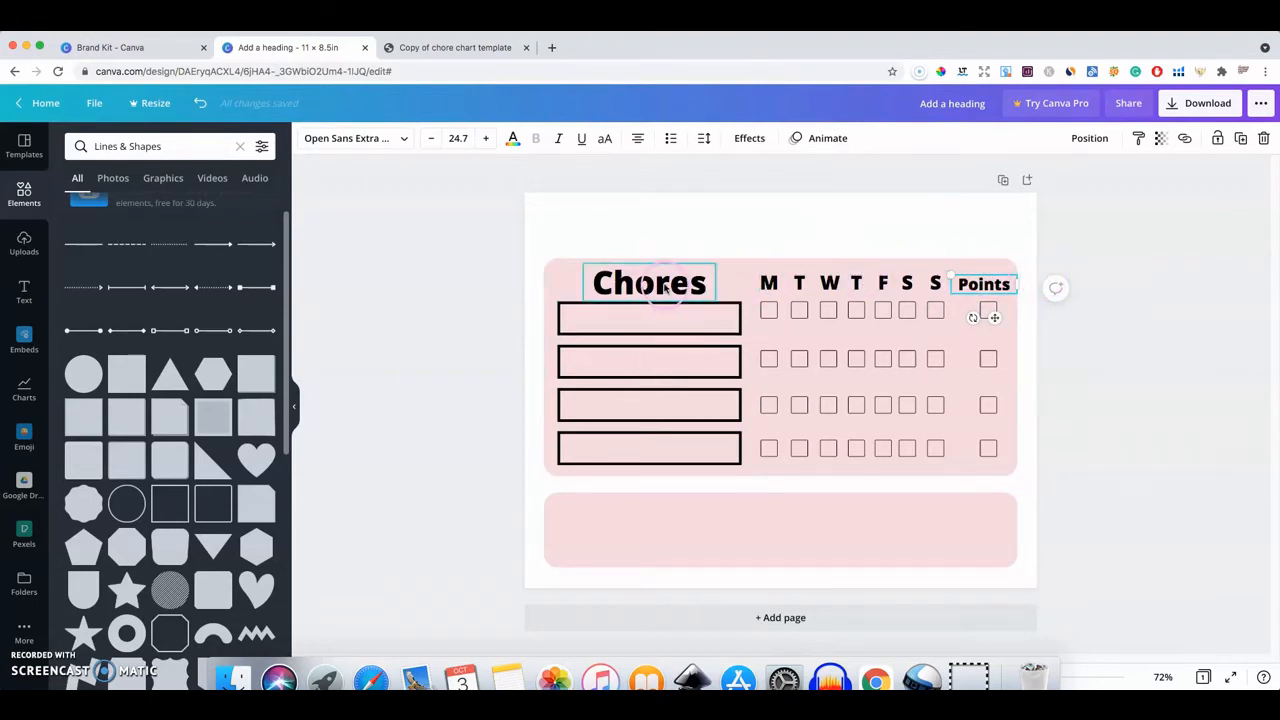
pyautogui.click(1138, 138)
pyautogui.click(673, 284)
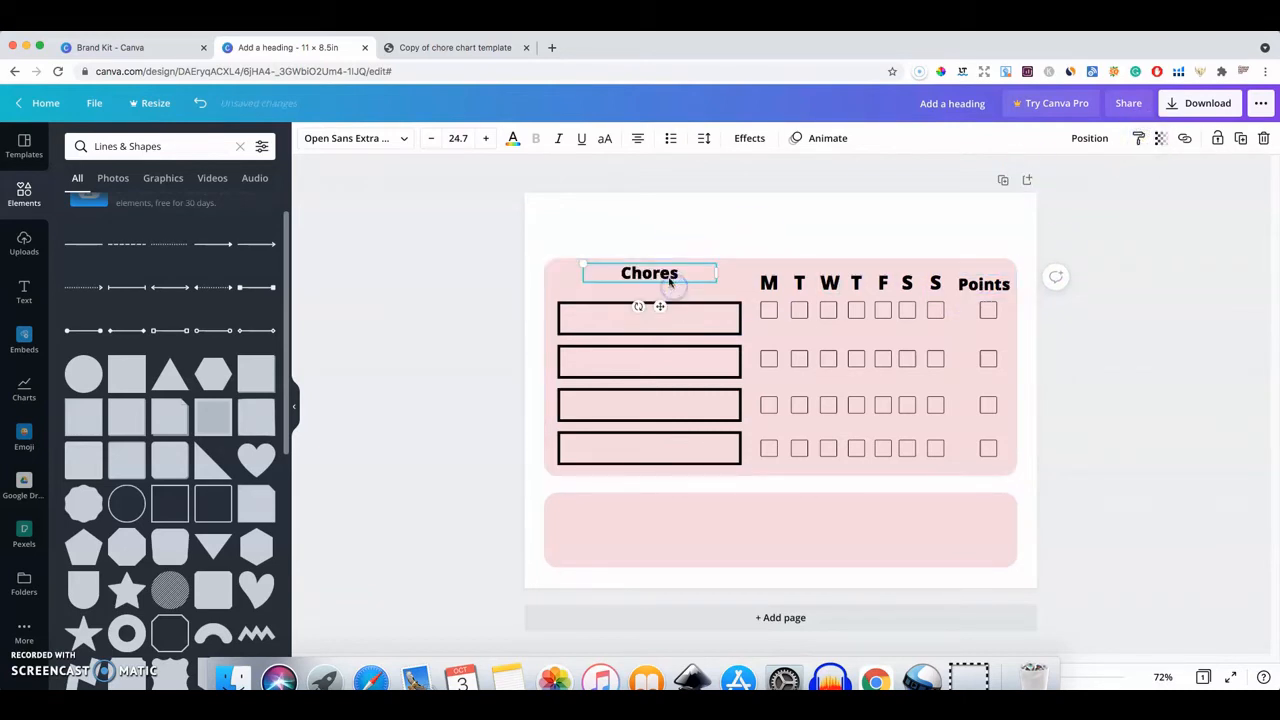
pyautogui.moveTo(661, 276); pyautogui.dragTo(661, 287)
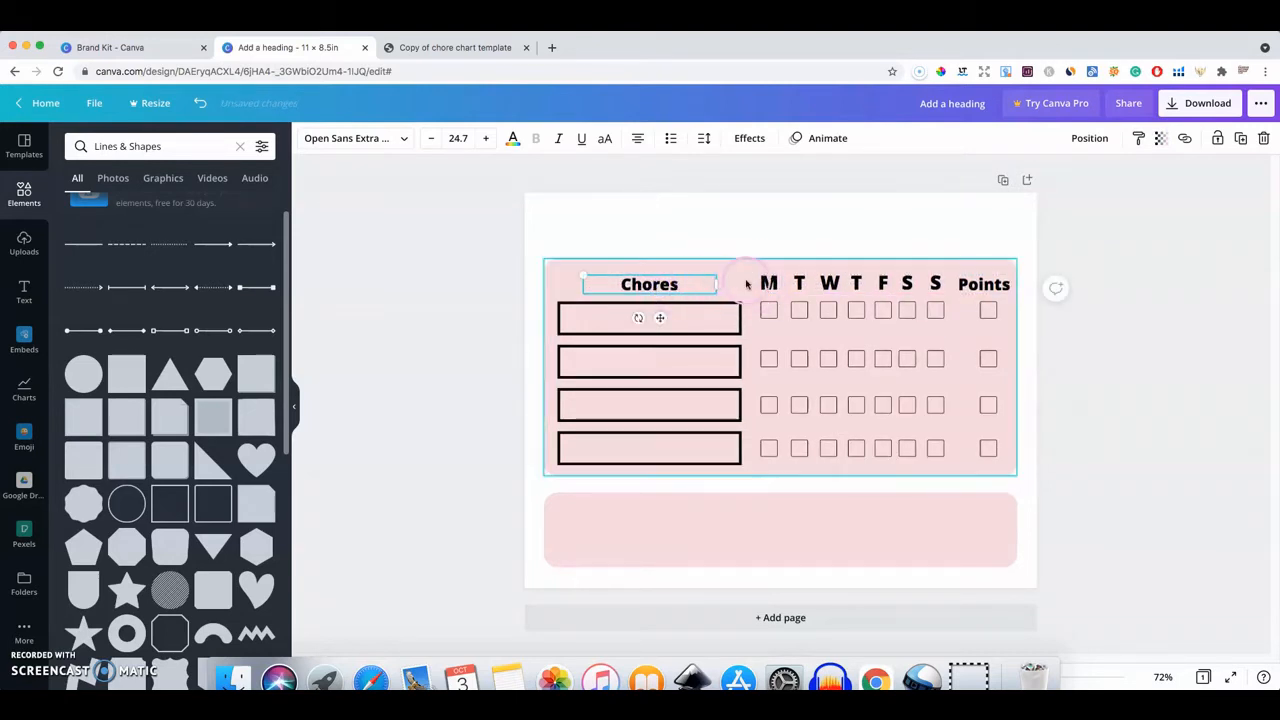
# Change the font of the "Chores", weekday letter and "Points" headings together to Coming Soon
pyautogui.keyDown('shift'); pyautogui.click(768, 284); pyautogui.keyUp('shift')
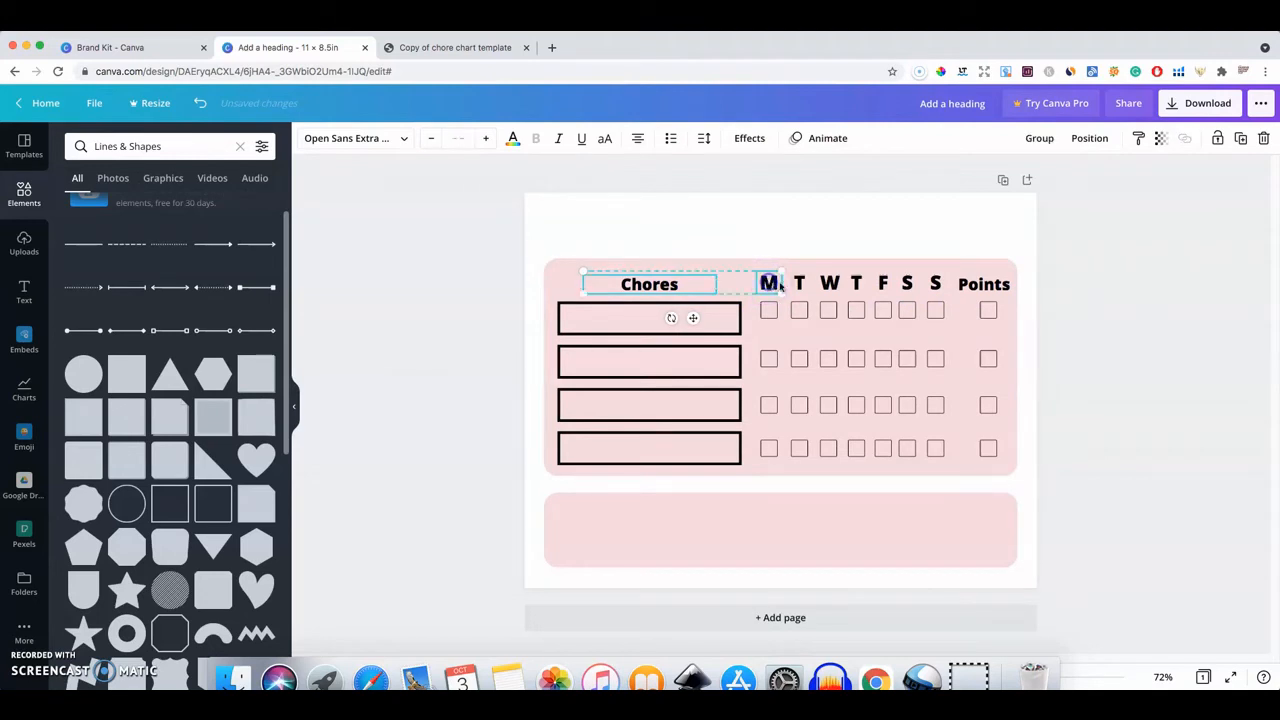
pyautogui.keyDown('shift'); pyautogui.click(793, 283); pyautogui.keyUp('shift')
pyautogui.keyDown('shift'); pyautogui.click(830, 285); pyautogui.keyUp('shift')
pyautogui.keyDown('shift'); pyautogui.click(856, 284); pyautogui.keyUp('shift')
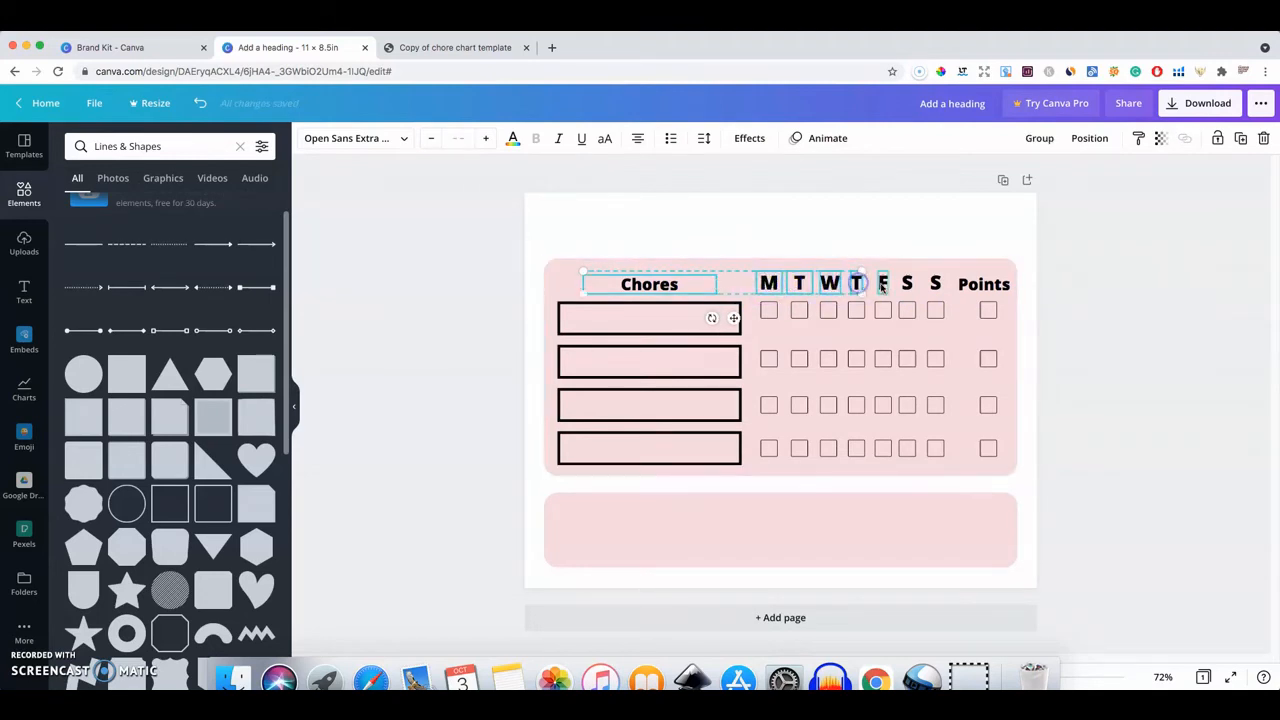
pyautogui.keyDown('shift'); pyautogui.click(882, 284); pyautogui.keyUp('shift')
pyautogui.keyDown('shift'); pyautogui.click(907, 284); pyautogui.keyUp('shift')
pyautogui.keyDown('shift'); pyautogui.click(935, 287); pyautogui.keyUp('shift')
pyautogui.keyDown('shift'); pyautogui.click(985, 287); pyautogui.keyUp('shift')
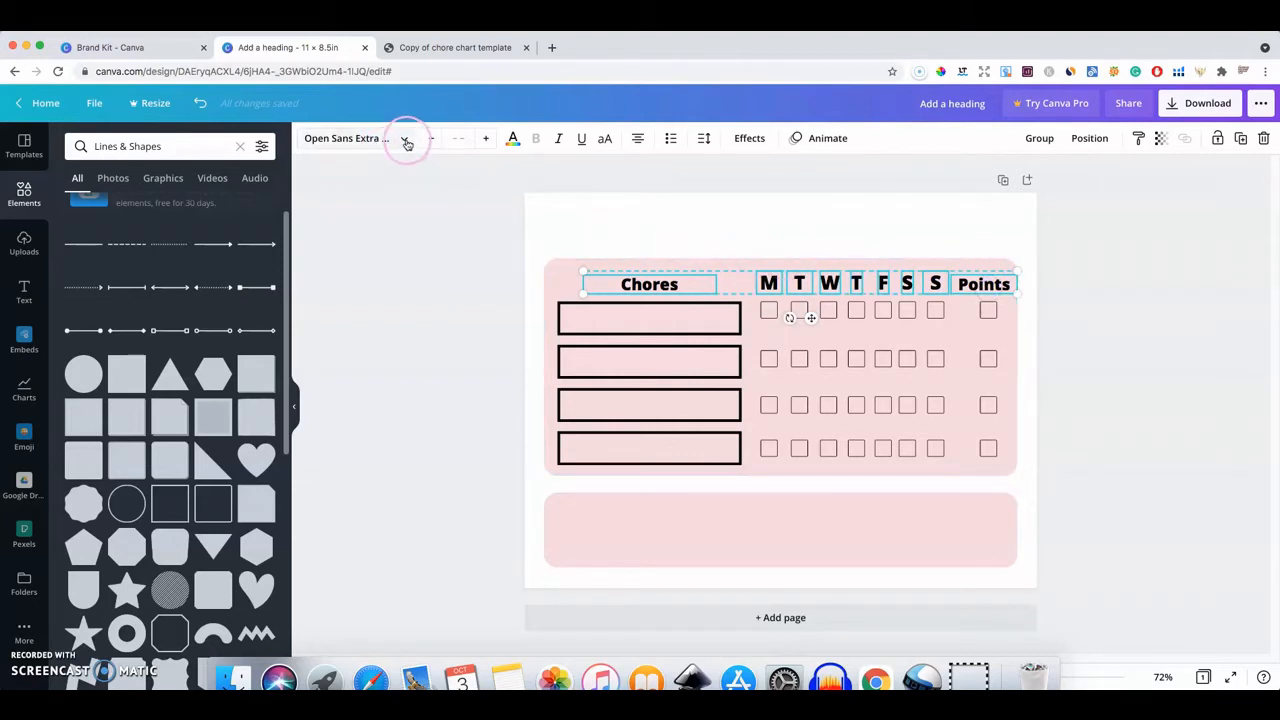
pyautogui.click(406, 140)
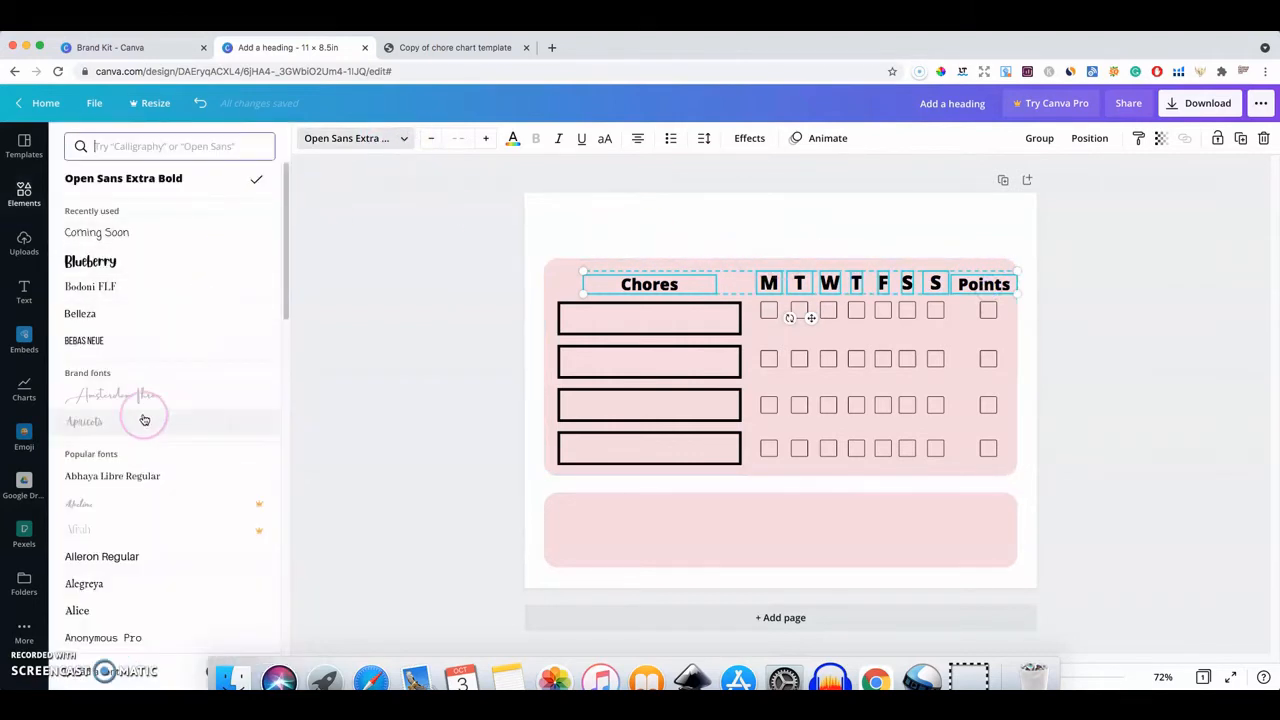
pyautogui.scroll(-10, 144, 420)
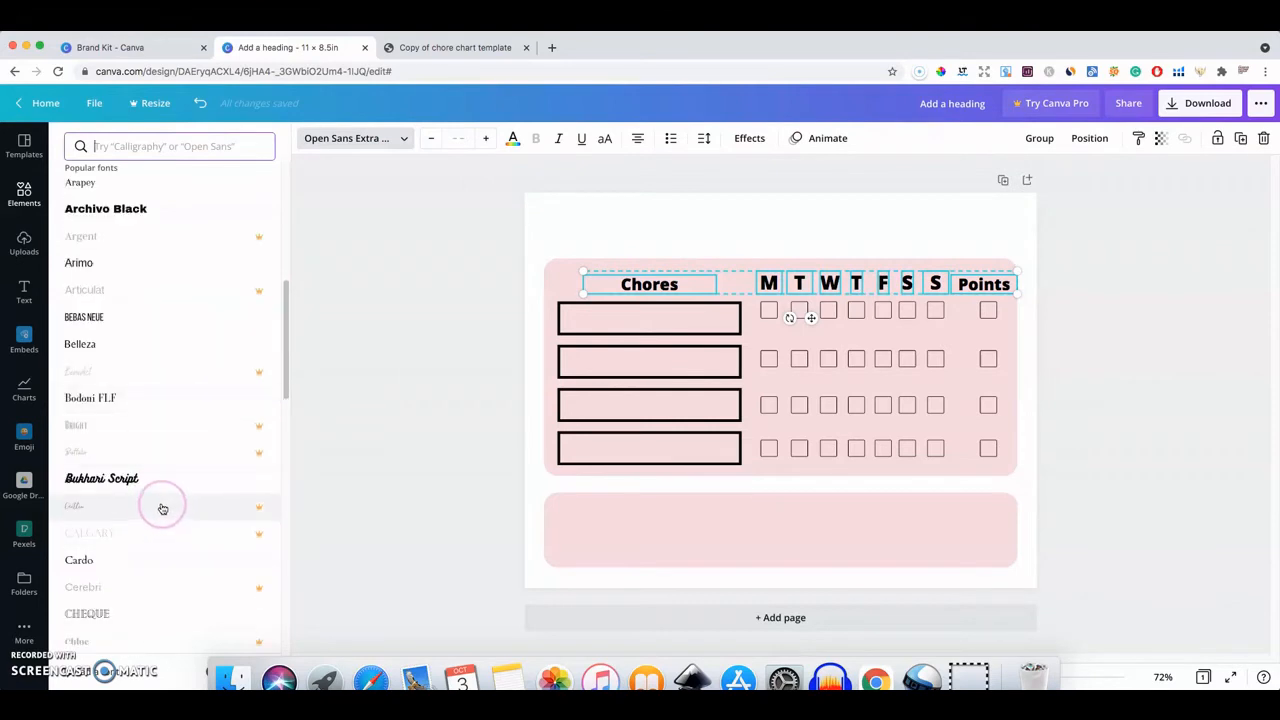
pyautogui.scroll(-5, 162, 505)
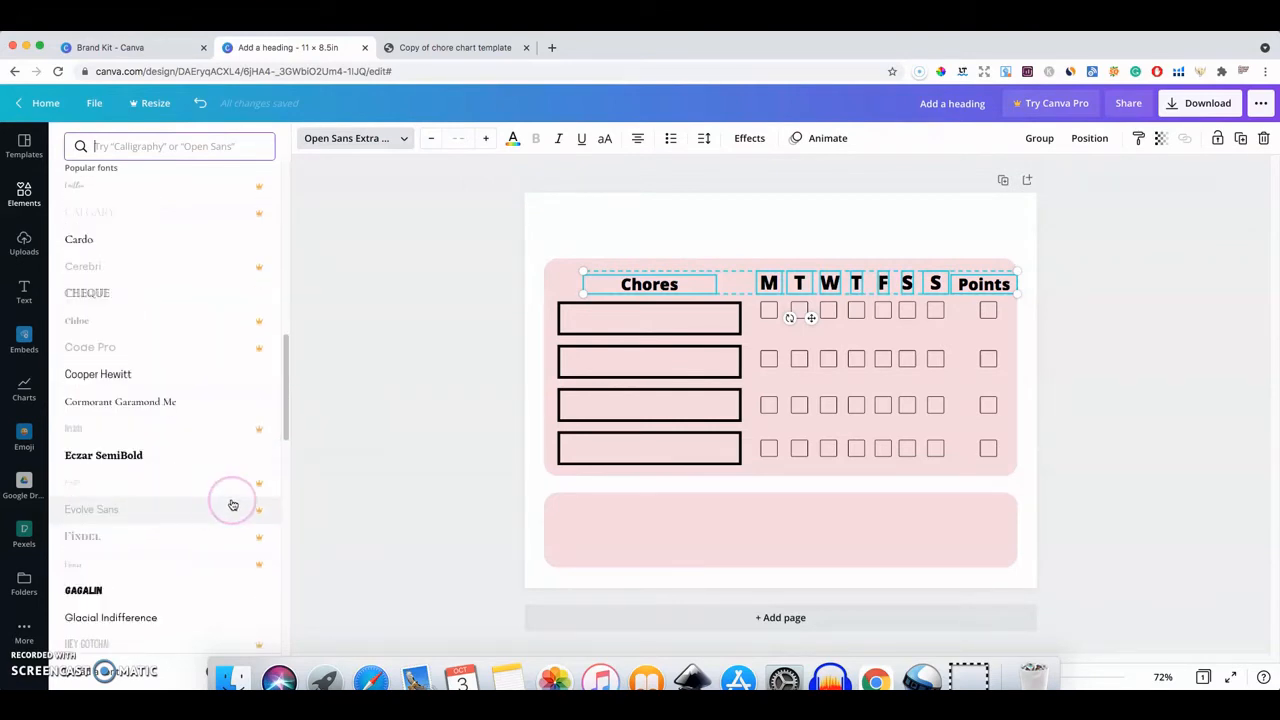
pyautogui.scroll(-2, 160, 518)
pyautogui.scroll(-6, 160, 518)
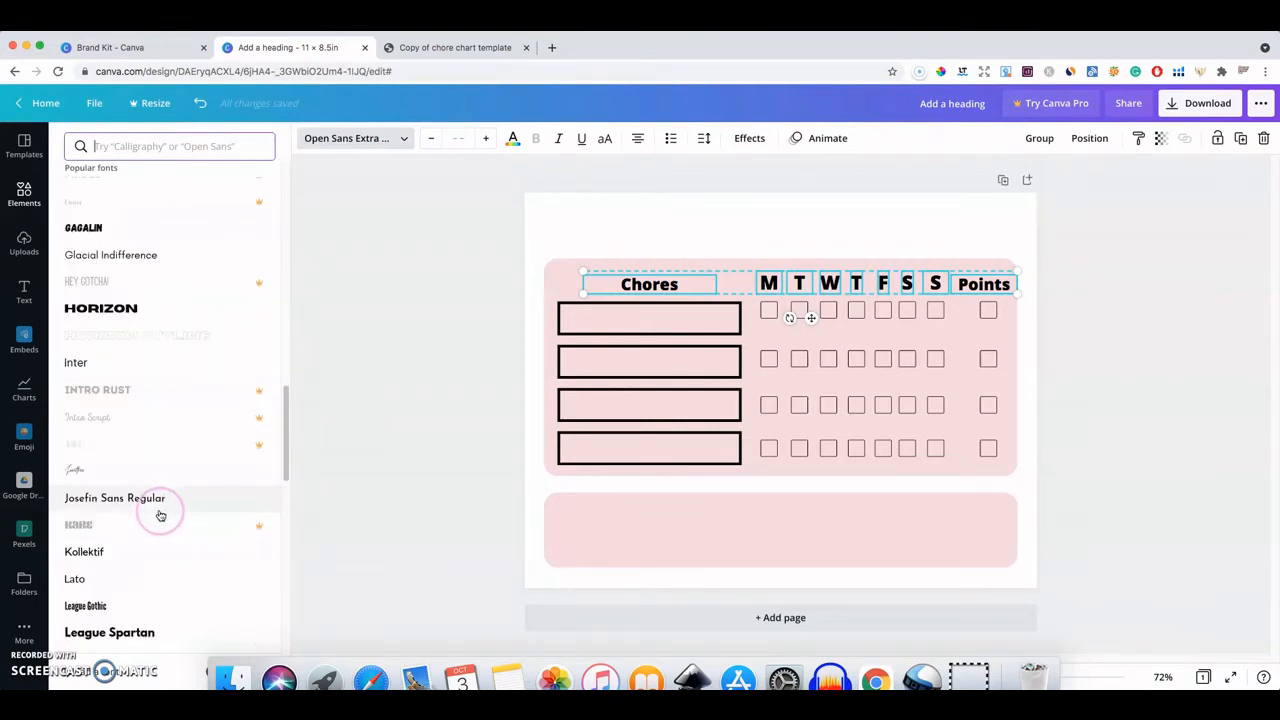
pyautogui.scroll(20, 158, 510)
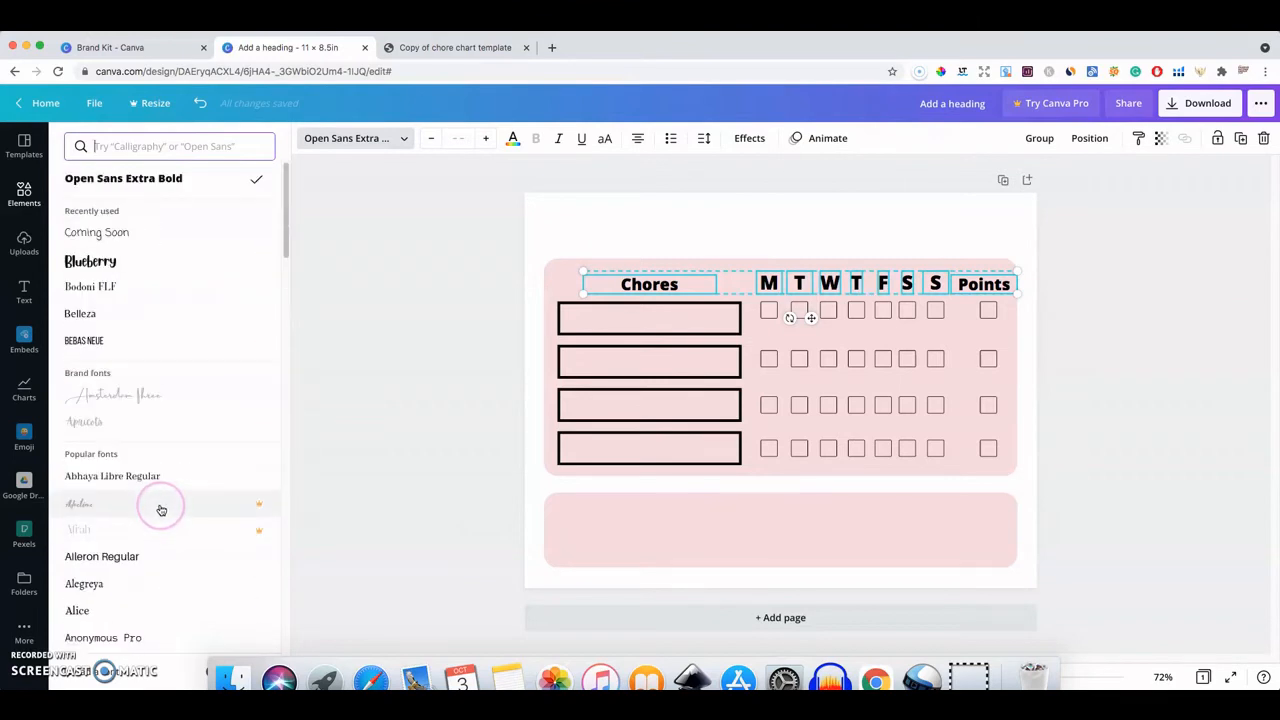
pyautogui.click(157, 234)
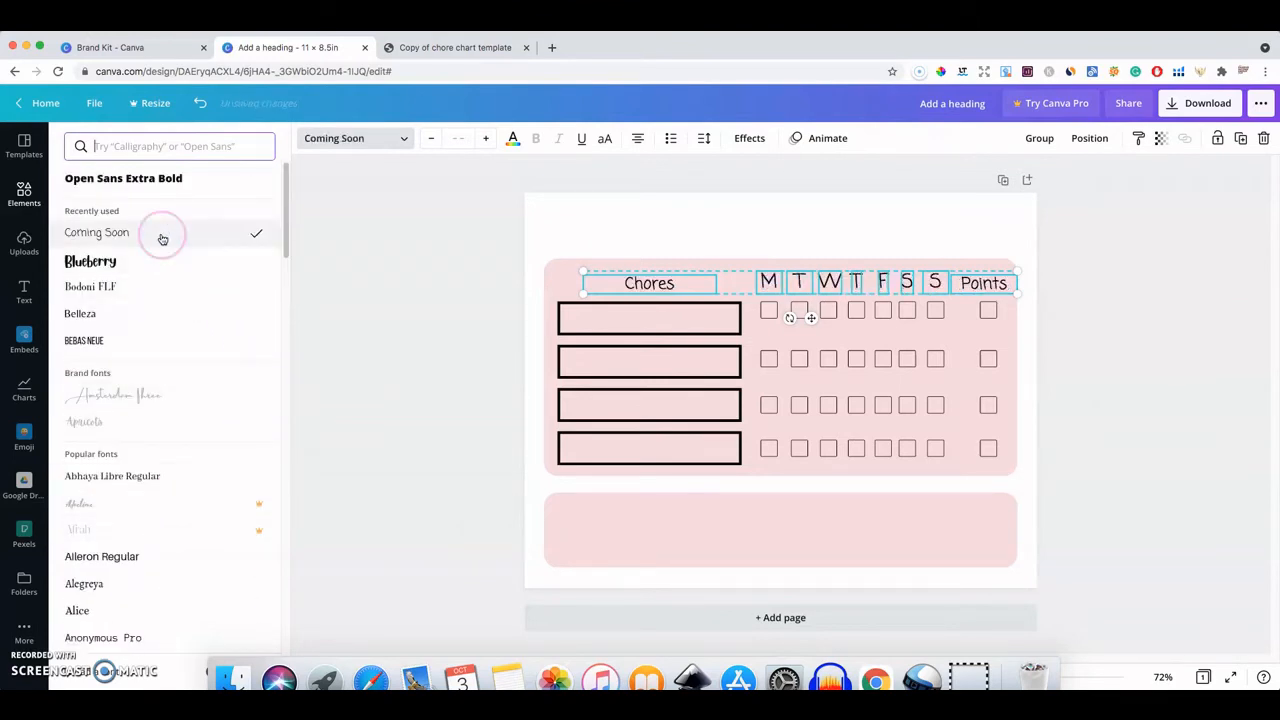
pyautogui.click(843, 240)
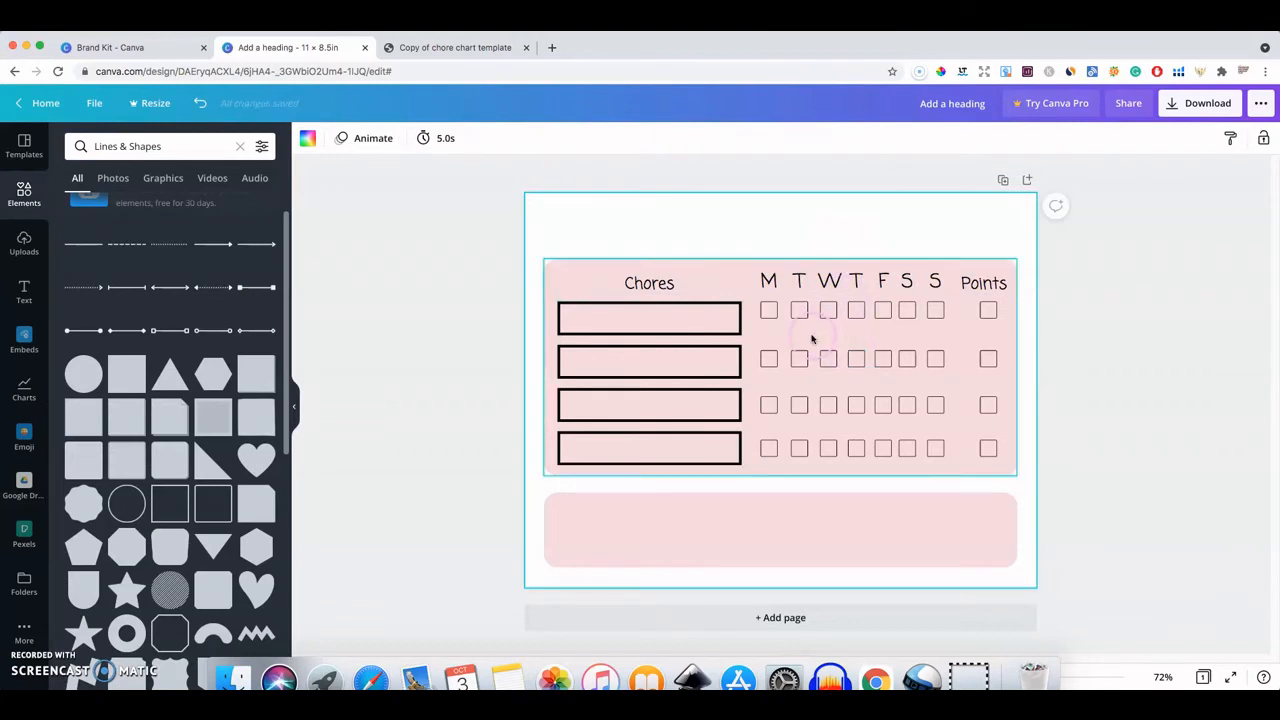
pyautogui.click(660, 290)
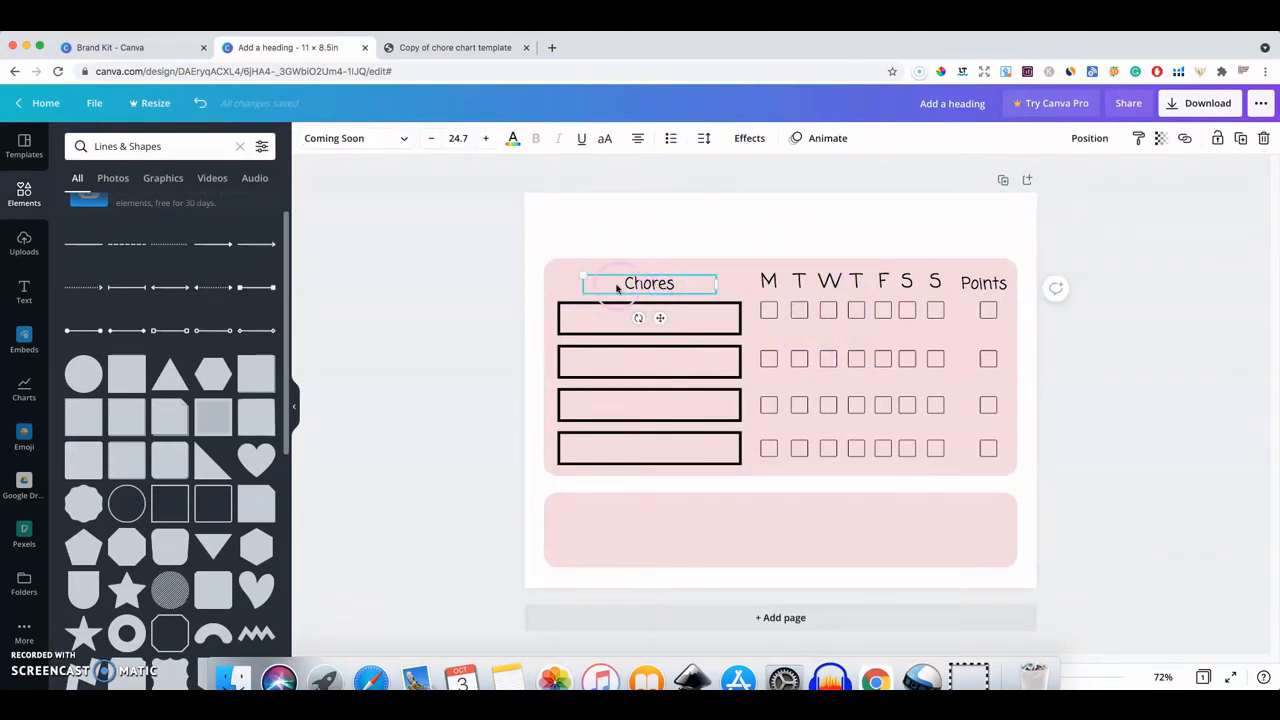
pyautogui.click(752, 233)
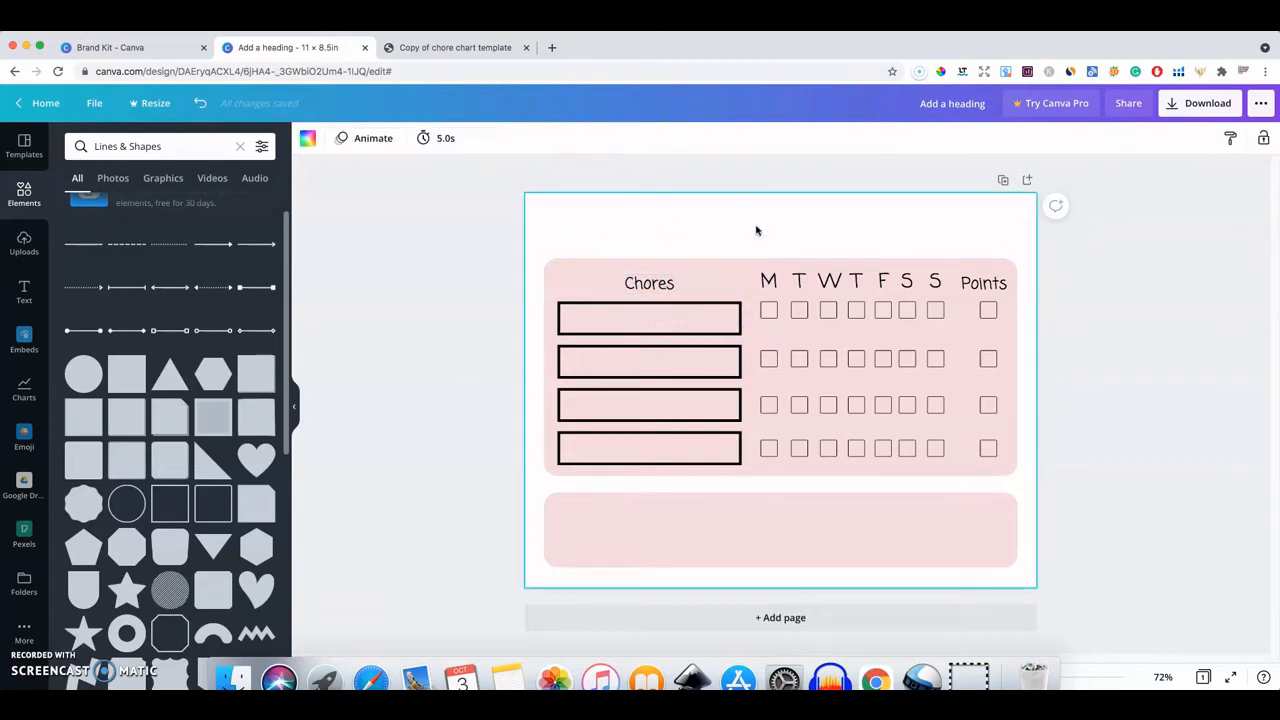
# Add a new heading text box and place it in the blank space above the pink chore panel
pyautogui.click(24, 293)
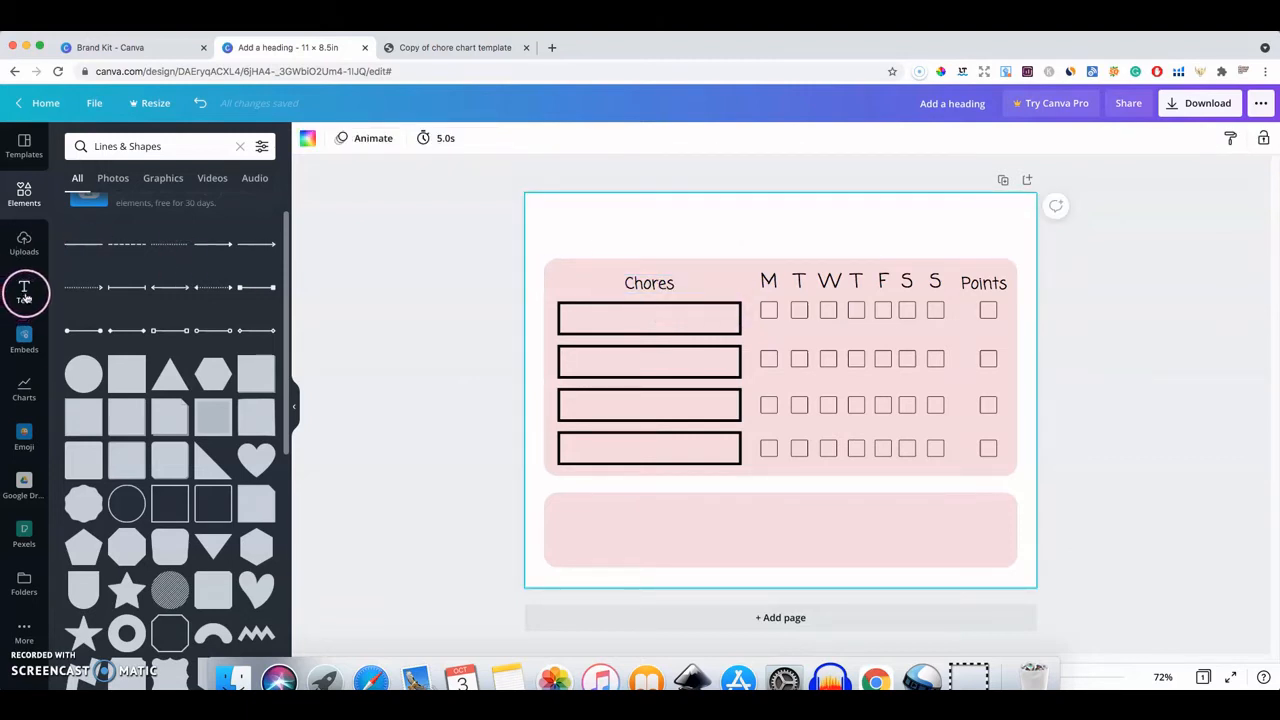
pyautogui.click(170, 209)
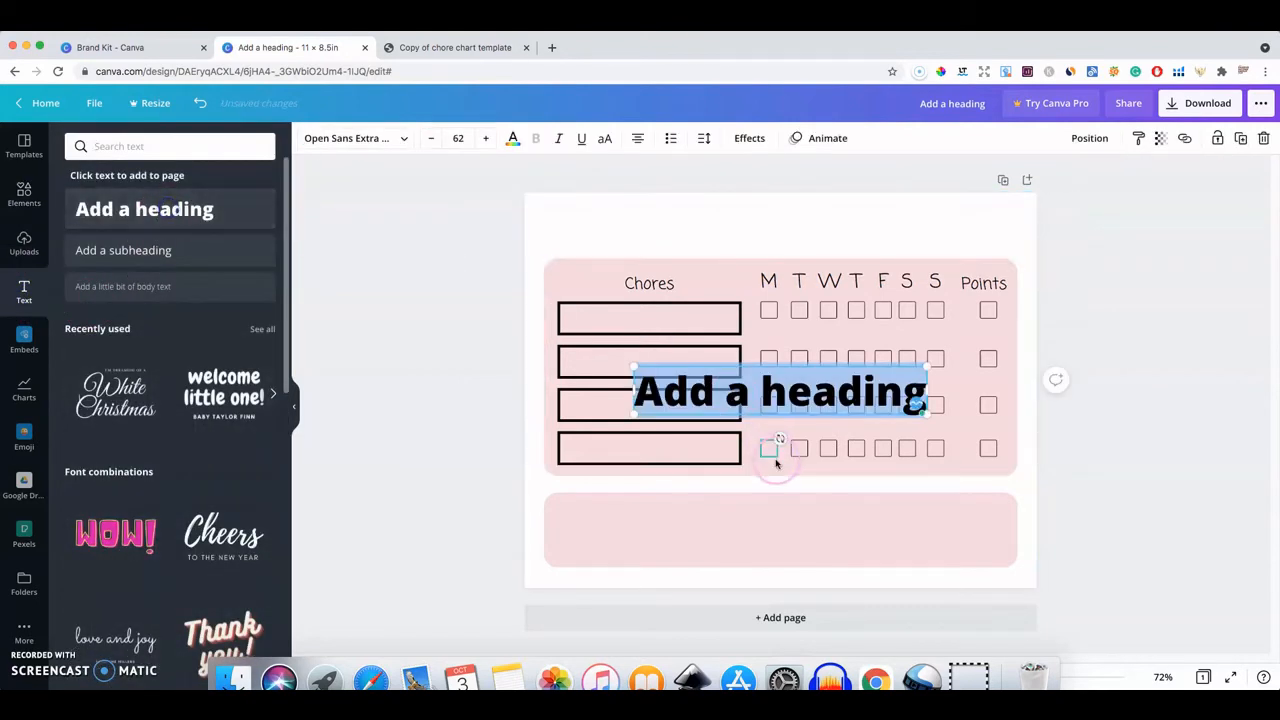
pyautogui.click(857, 243)
pyautogui.click(797, 355)
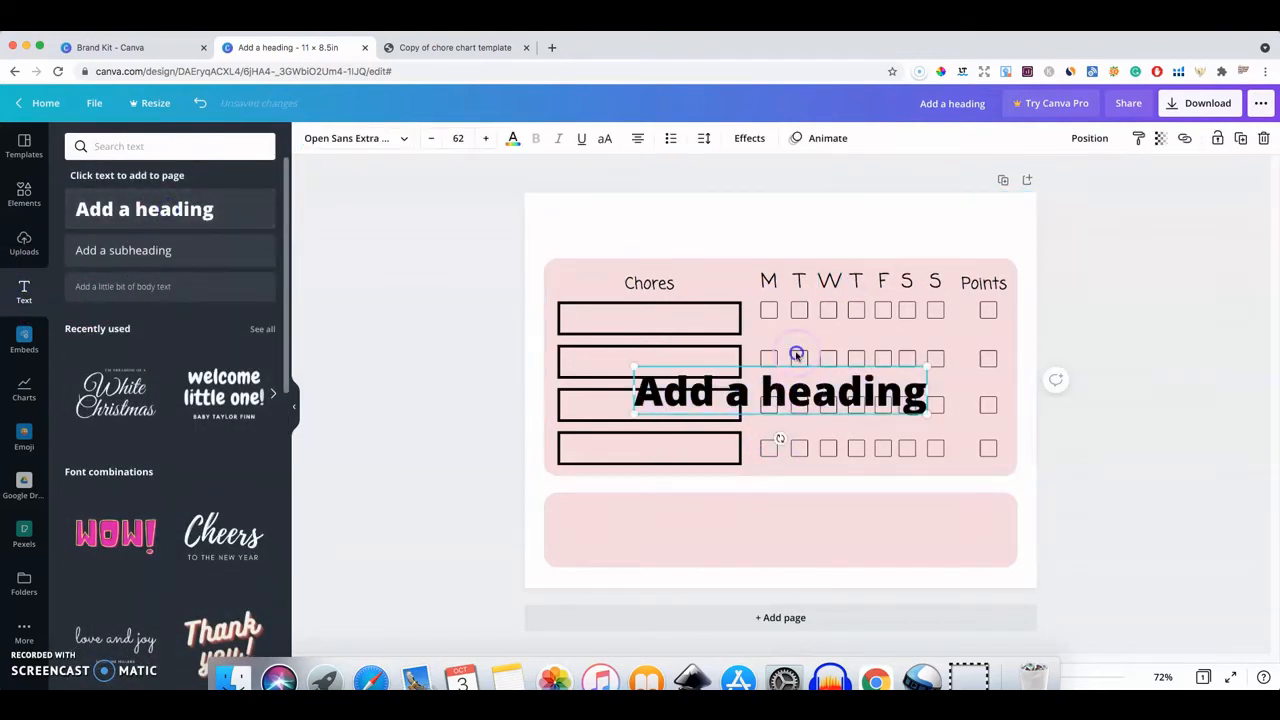
pyautogui.moveTo(797, 355); pyautogui.dragTo(795, 226)
# Replace the new heading's text with the child's name in possessive form plus "Reward Chart", then shrink it to size 40.5 and centre it
pyautogui.doubleClick(785, 229)
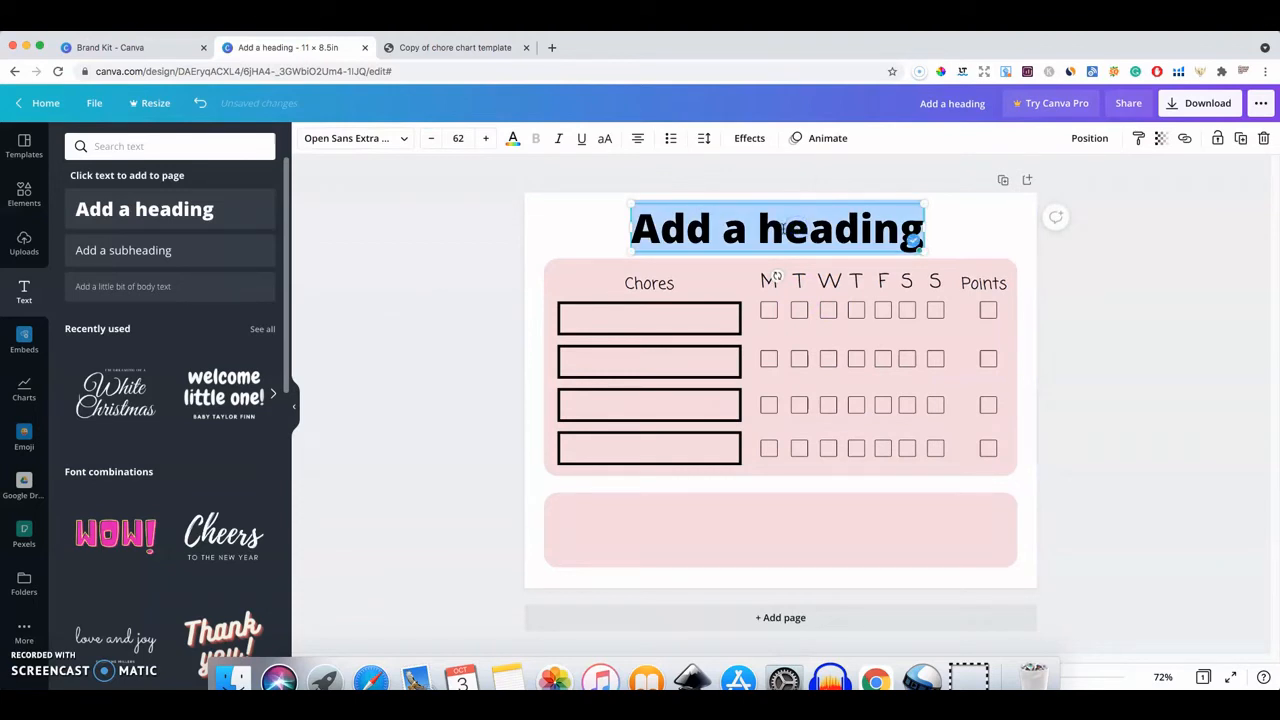
pyautogui.write('jane')
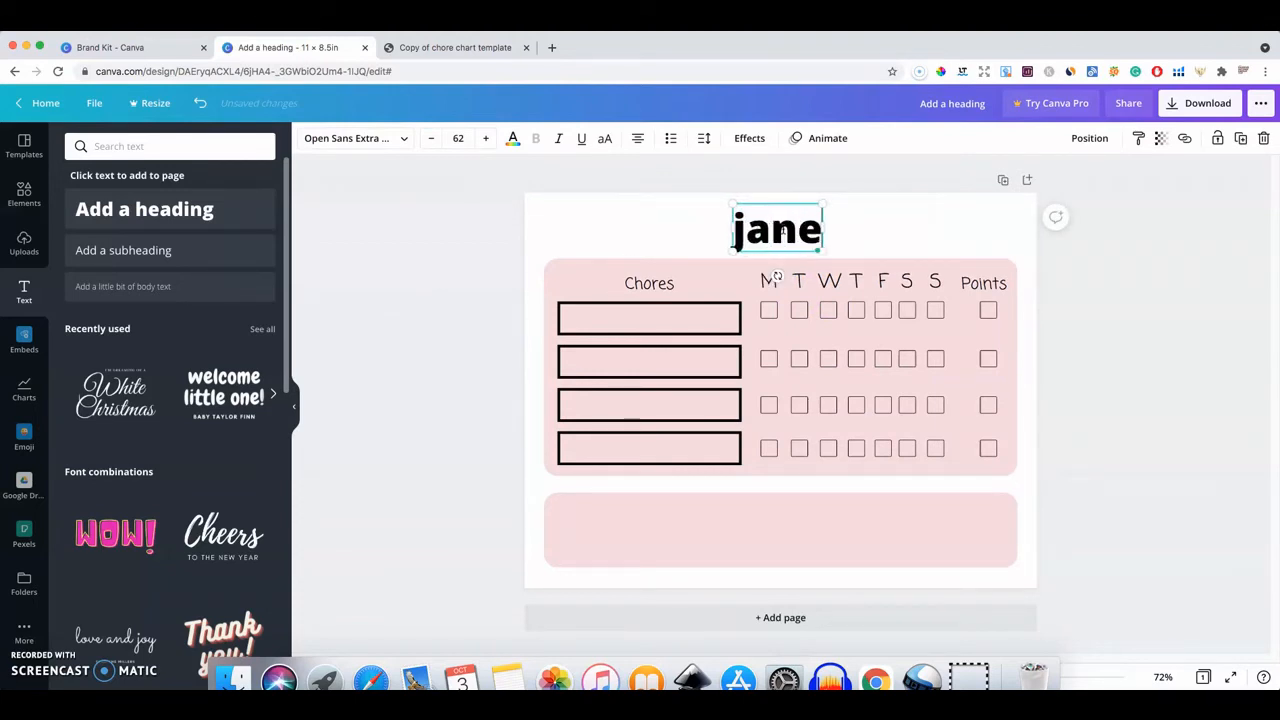
pyautogui.write("'sreward")
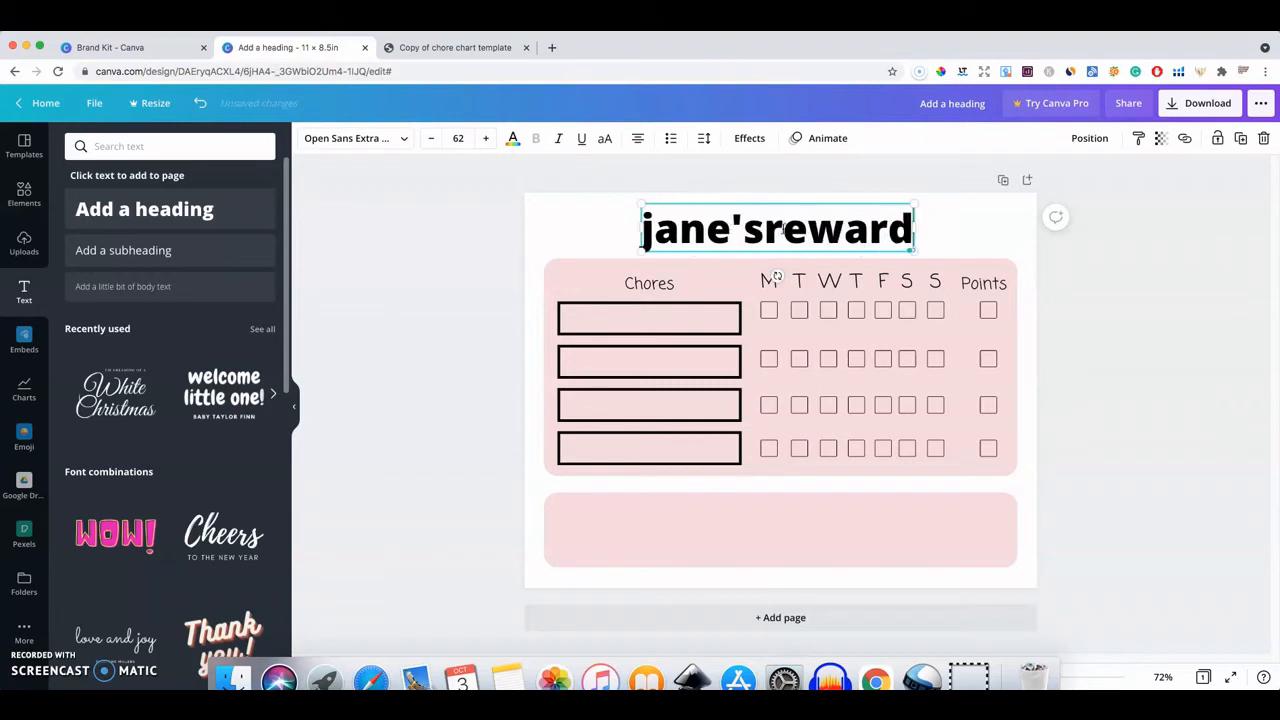
pyautogui.write('Chart')
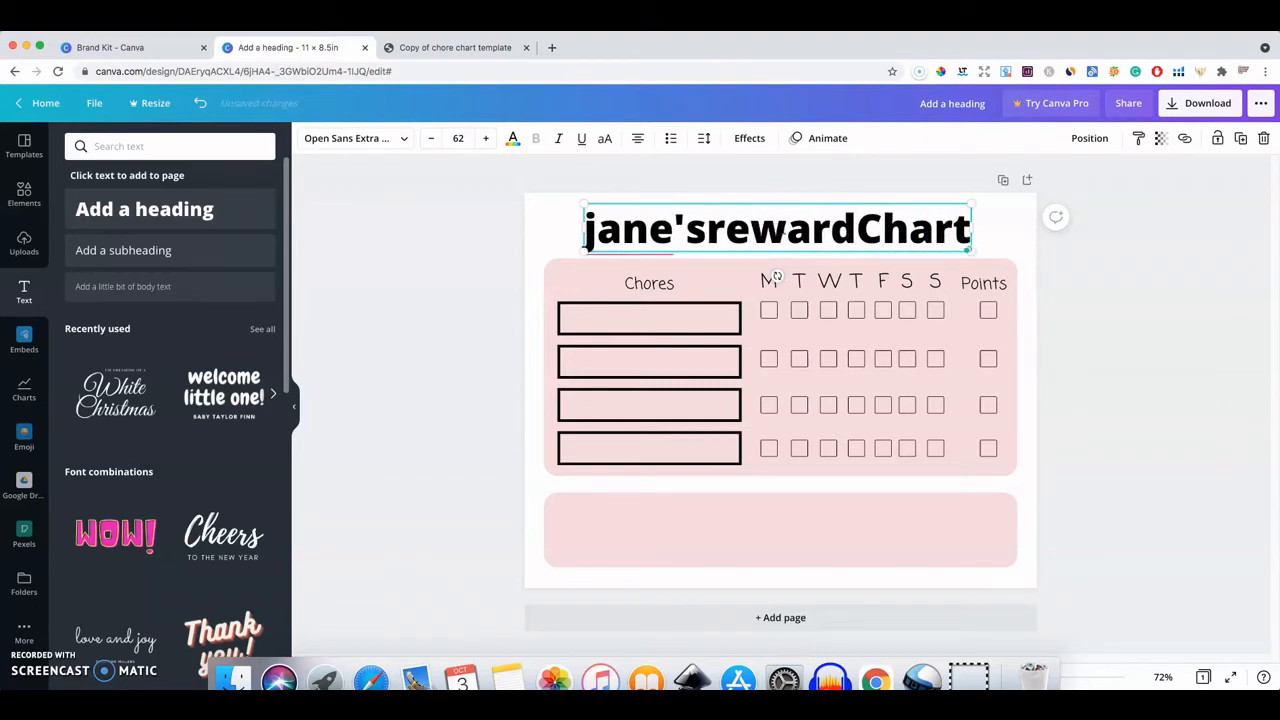
pyautogui.click(856, 228)
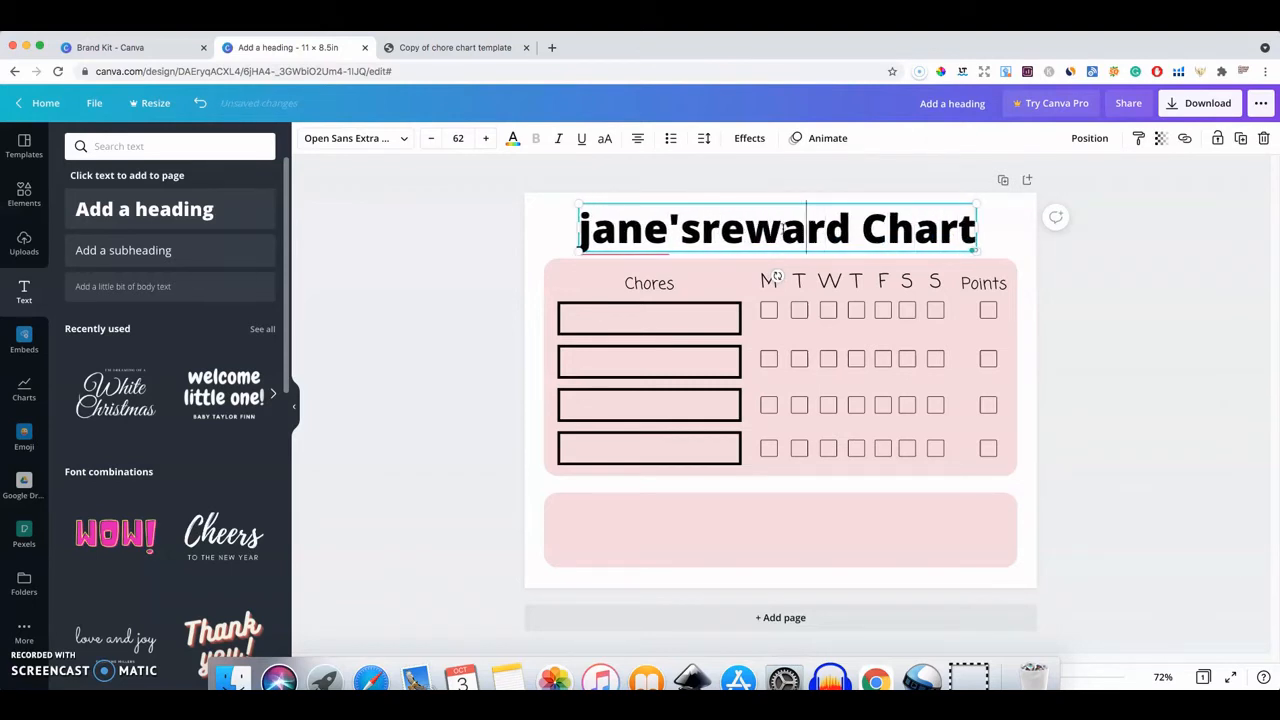
pyautogui.press('BackSpace')
pyautogui.write('R')
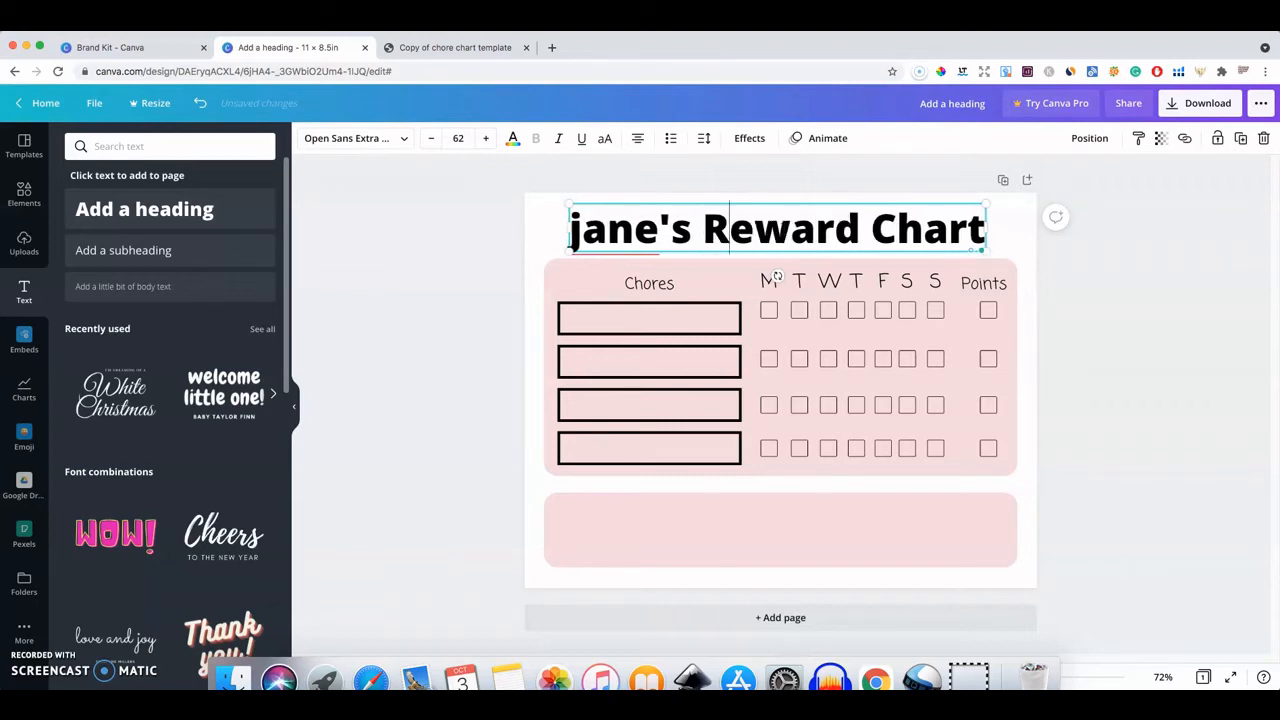
pyautogui.press('Delete')
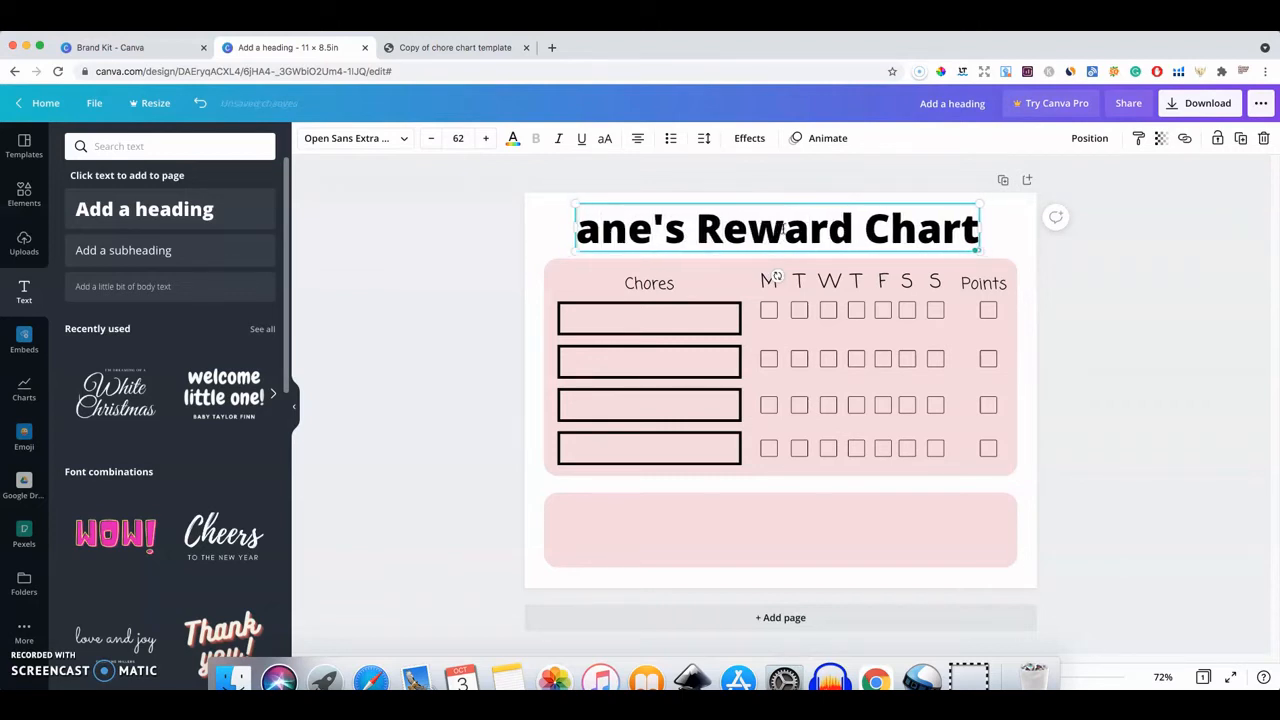
pyautogui.write('J')
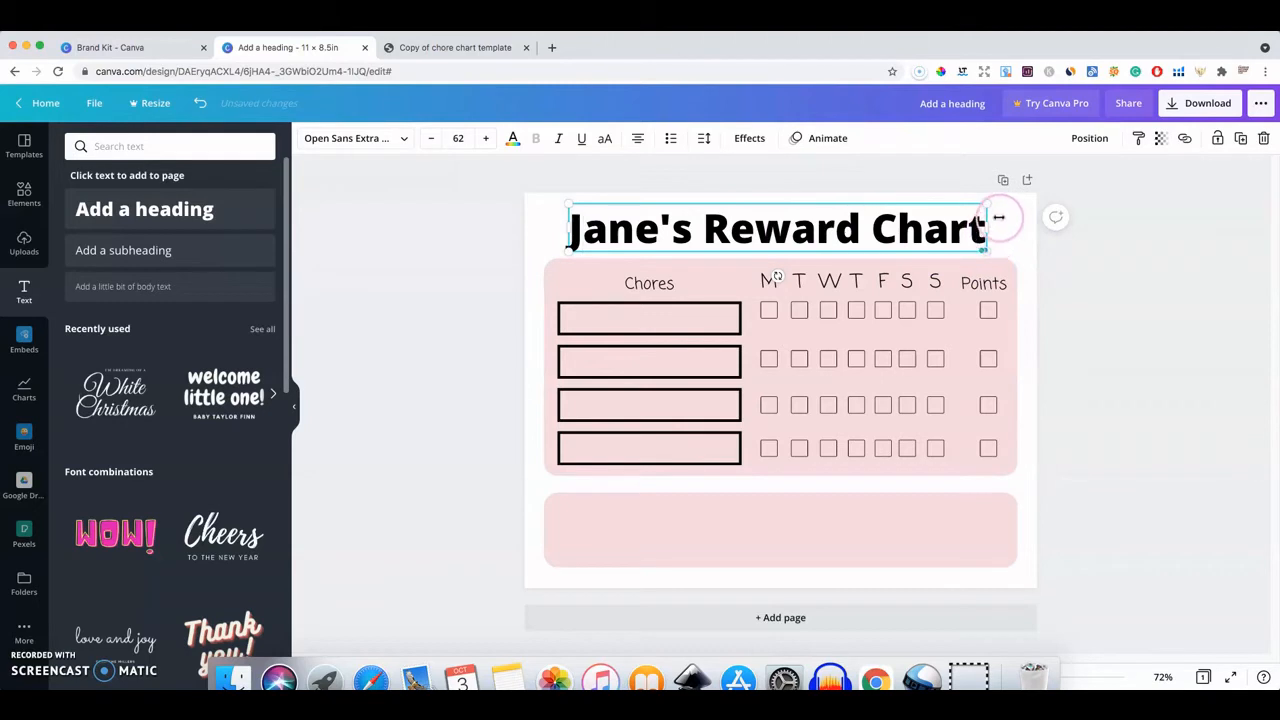
pyautogui.moveTo(986, 206); pyautogui.dragTo(843, 233)
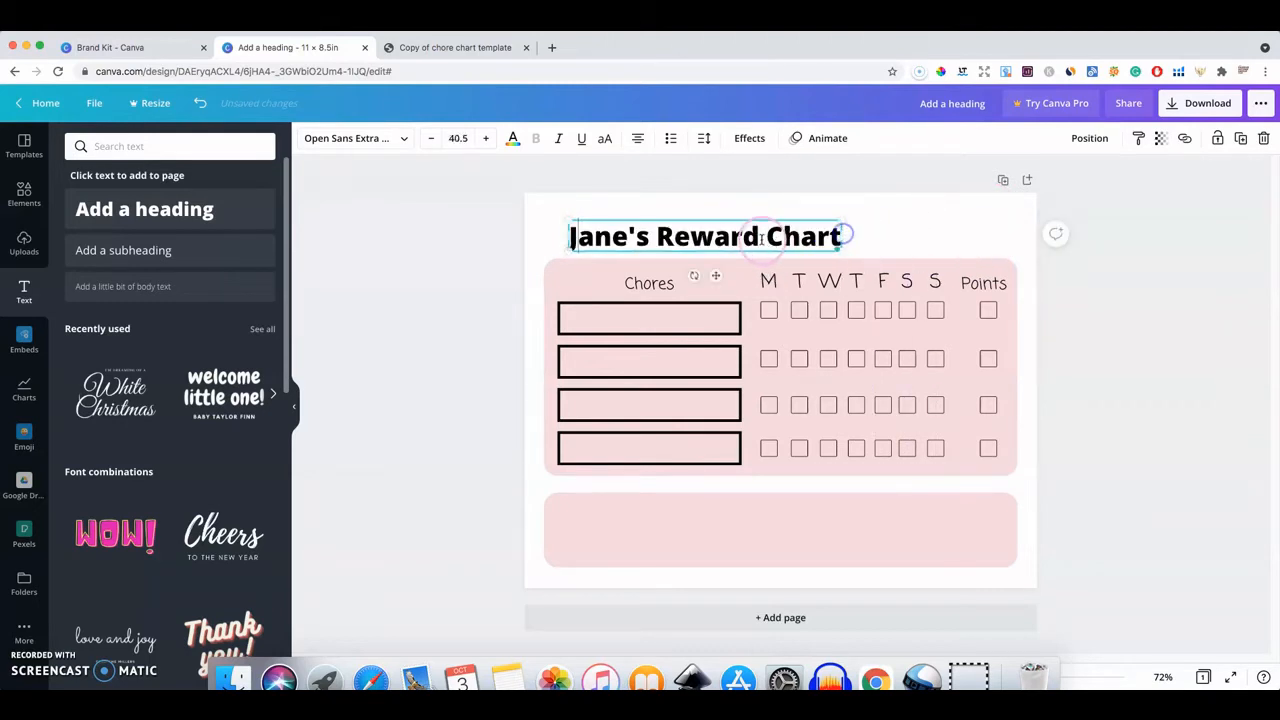
pyautogui.moveTo(755, 216); pyautogui.dragTo(818, 205)
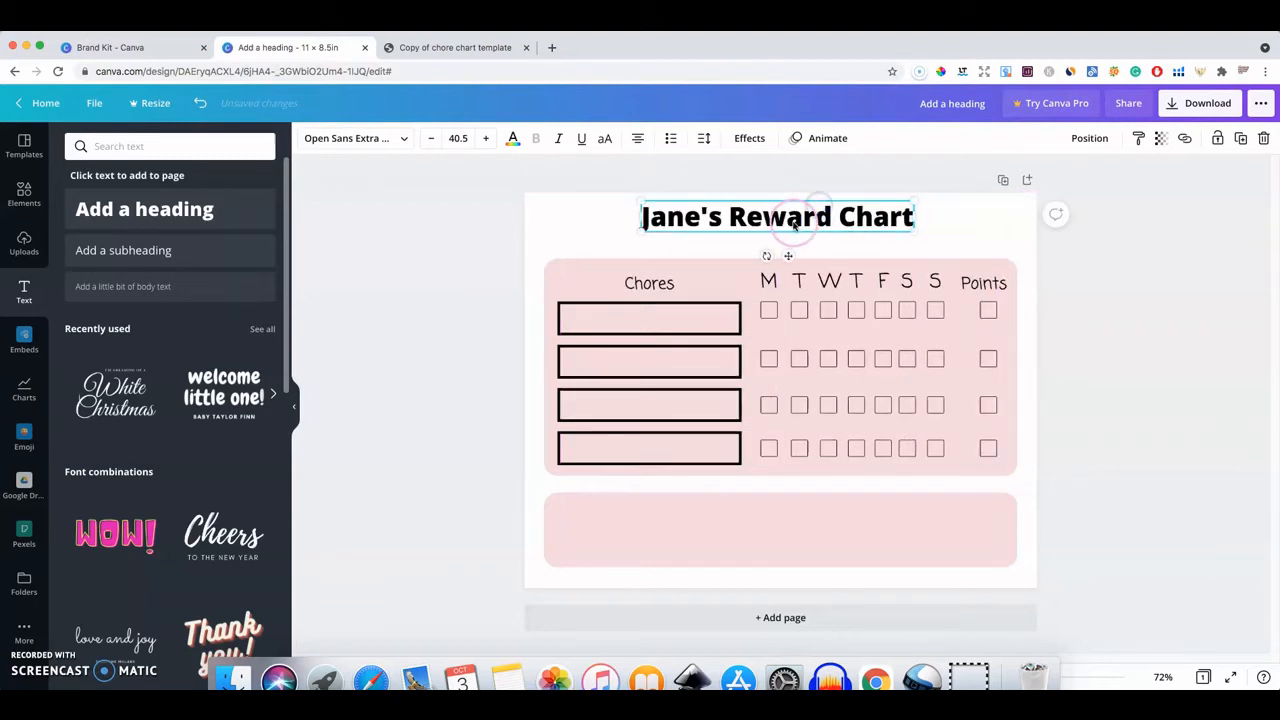
# Duplicate the title, place the copy directly beneath it, and change the copy's text to "May"
pyautogui.press('super+d')
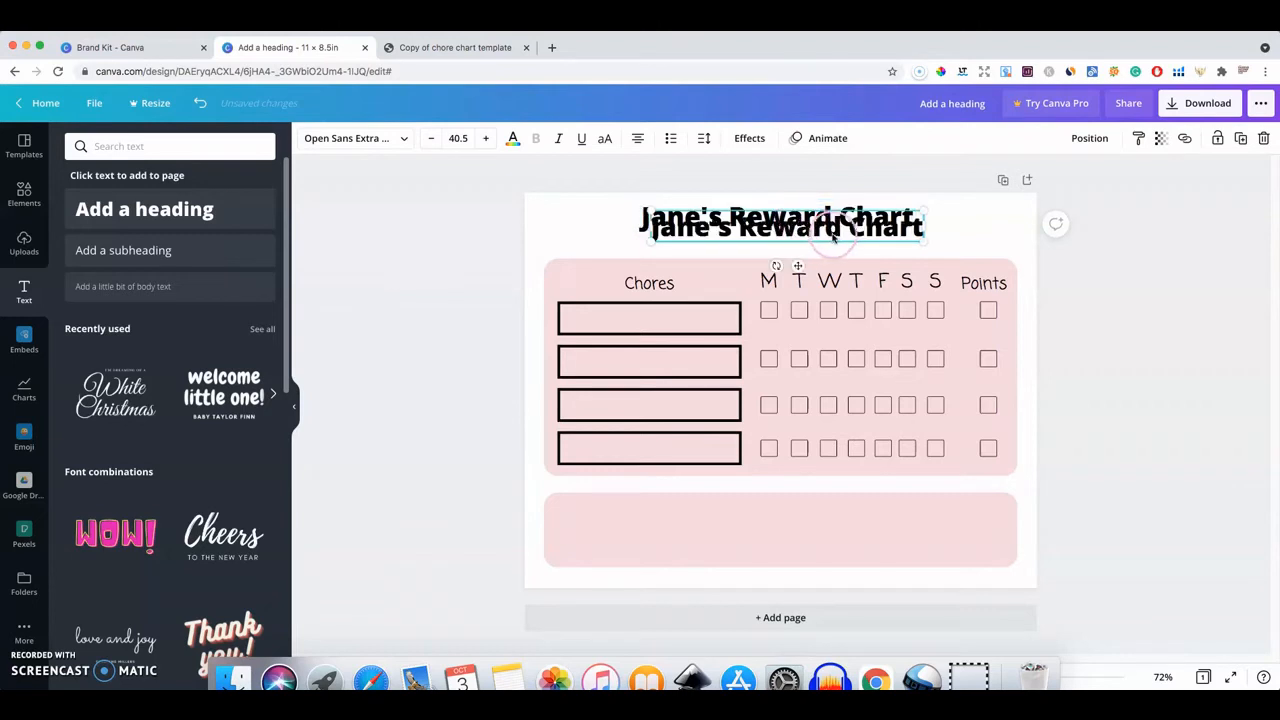
pyautogui.moveTo(831, 246); pyautogui.dragTo(823, 262)
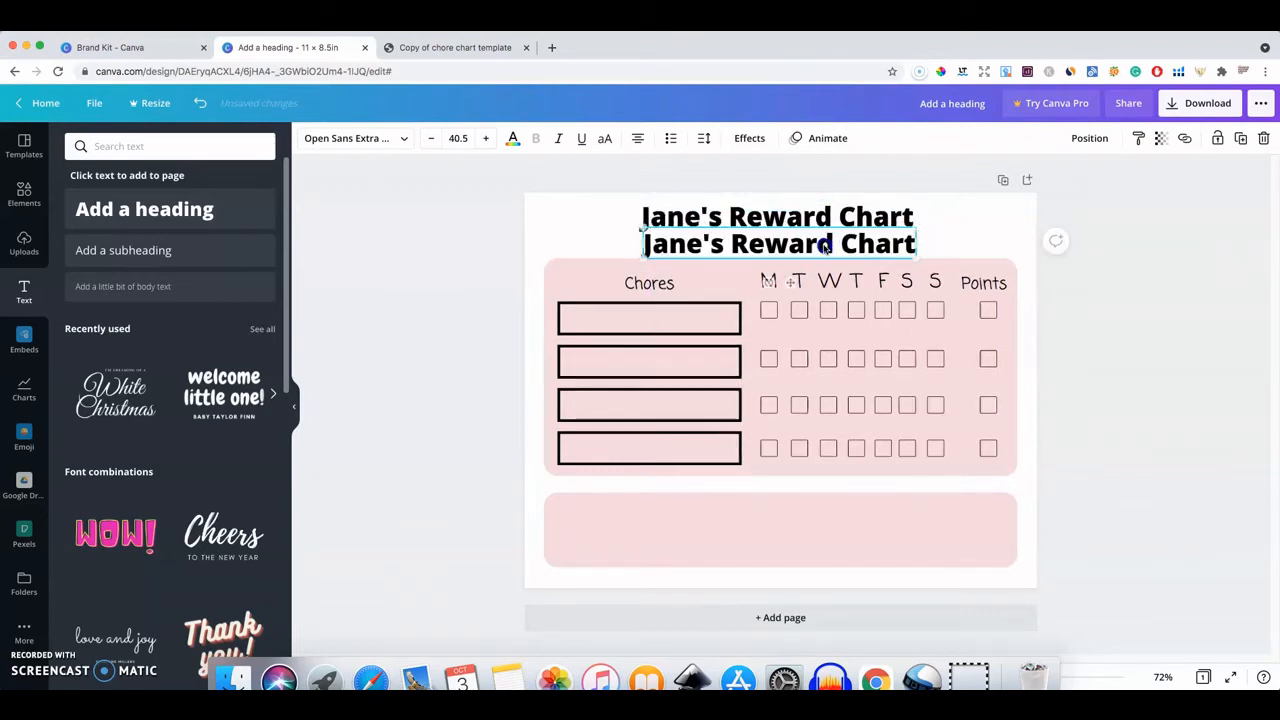
pyautogui.doubleClick(823, 244)
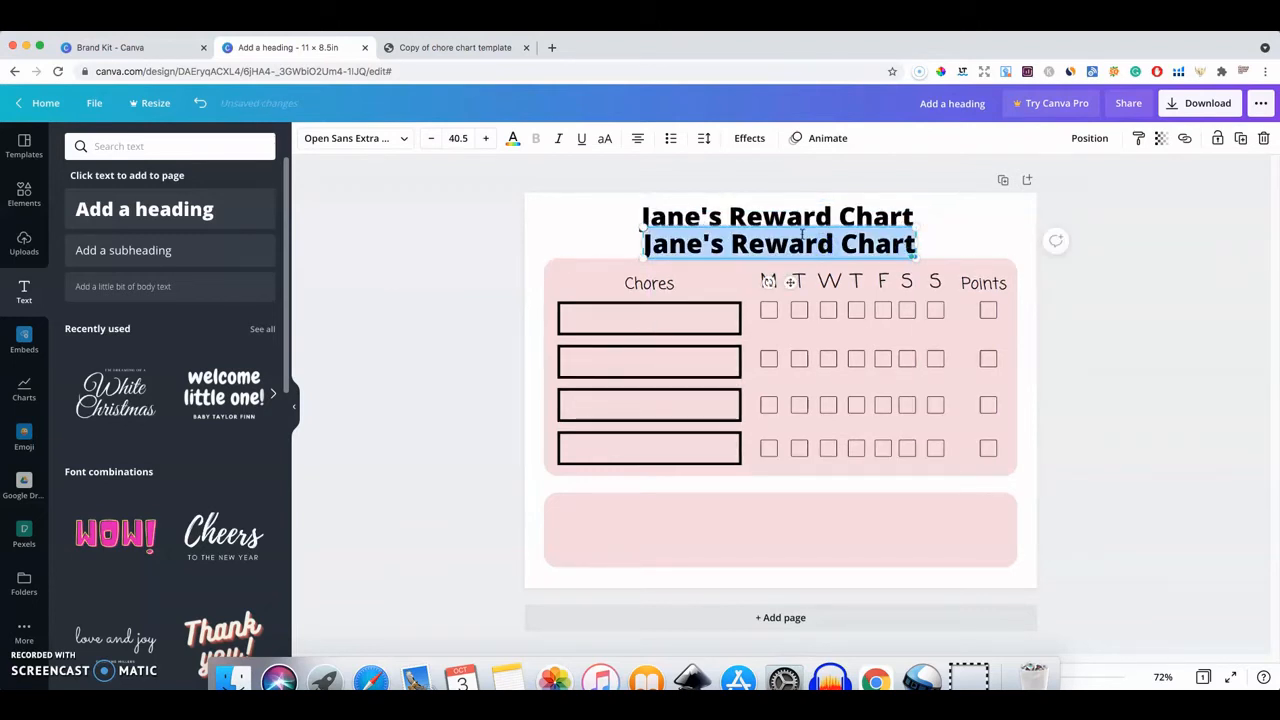
pyautogui.write('May')
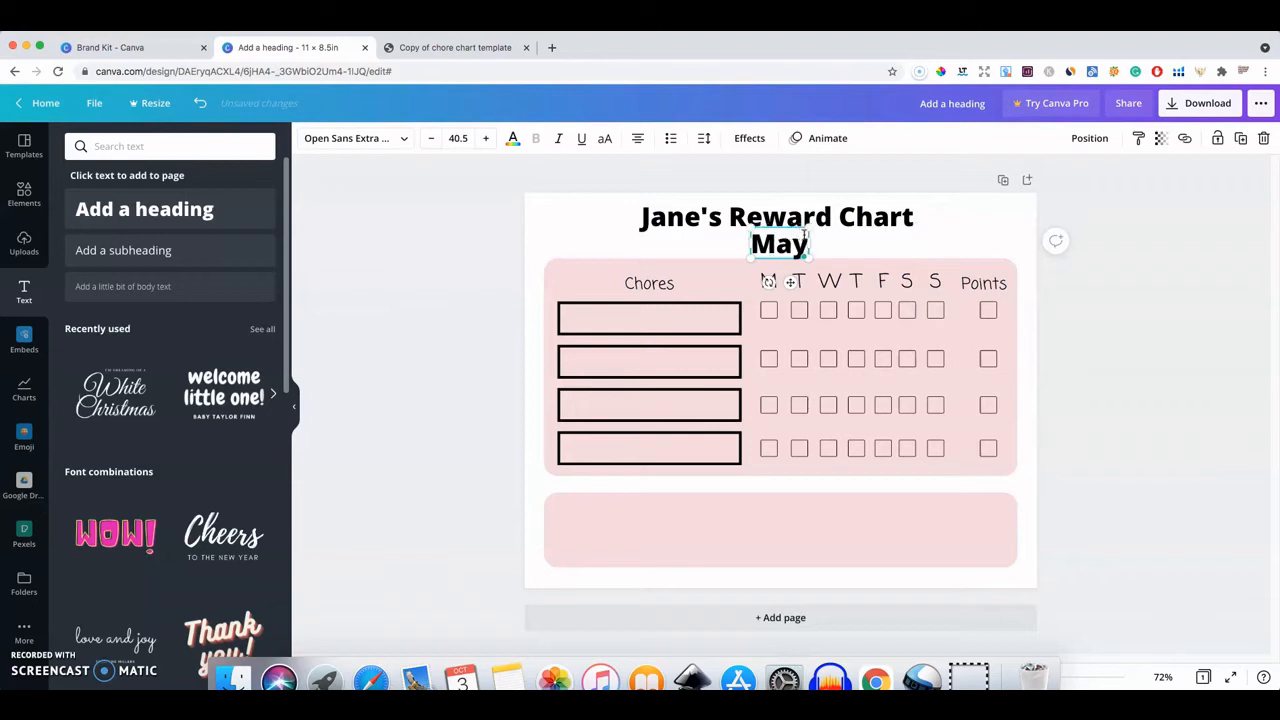
# Nudge the title slightly up and align it and the "May" line centrally on the page
pyautogui.click(840, 219)
pyautogui.moveTo(831, 217); pyautogui.dragTo(831, 214)
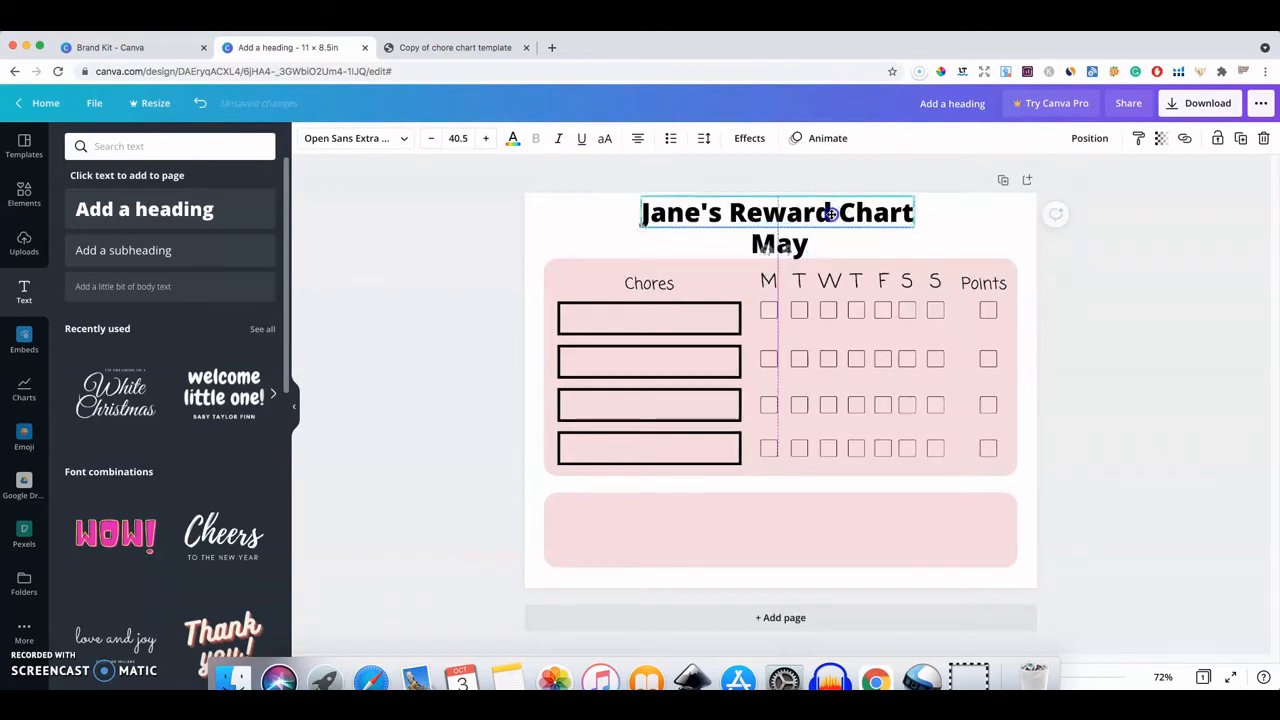
pyautogui.click(817, 246)
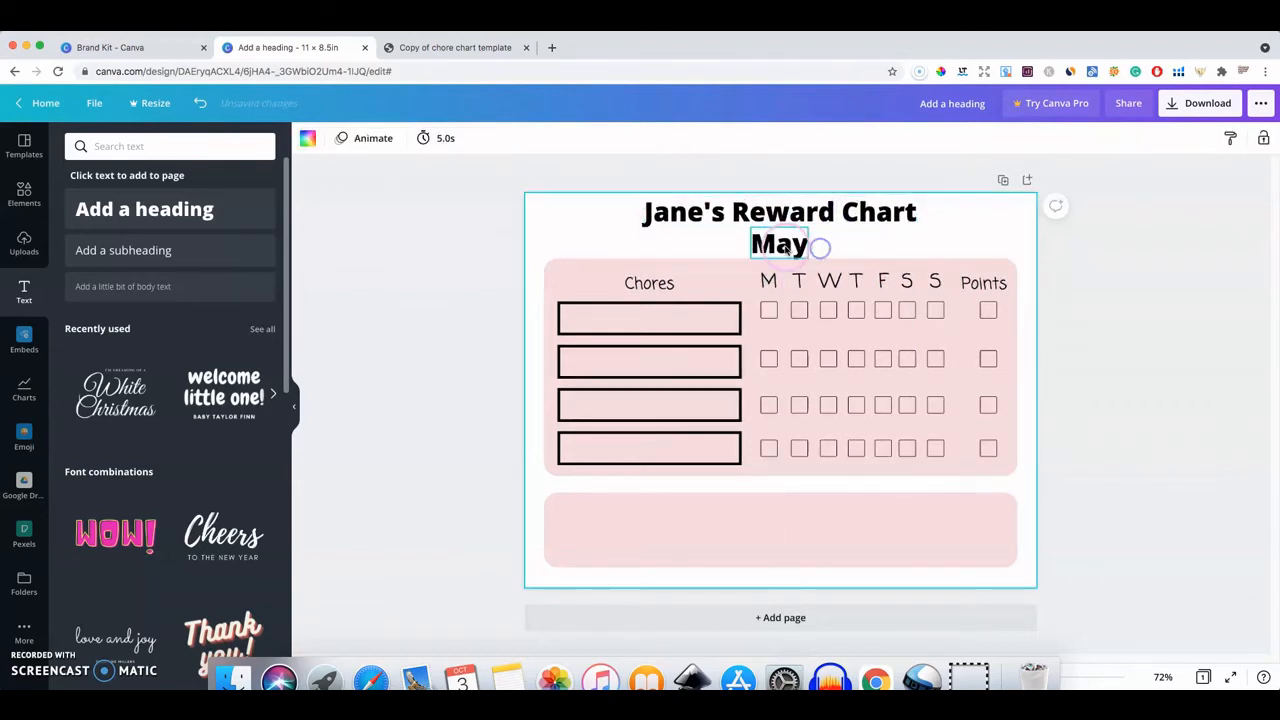
pyautogui.click(790, 248)
pyautogui.moveTo(788, 247); pyautogui.dragTo(786, 250)
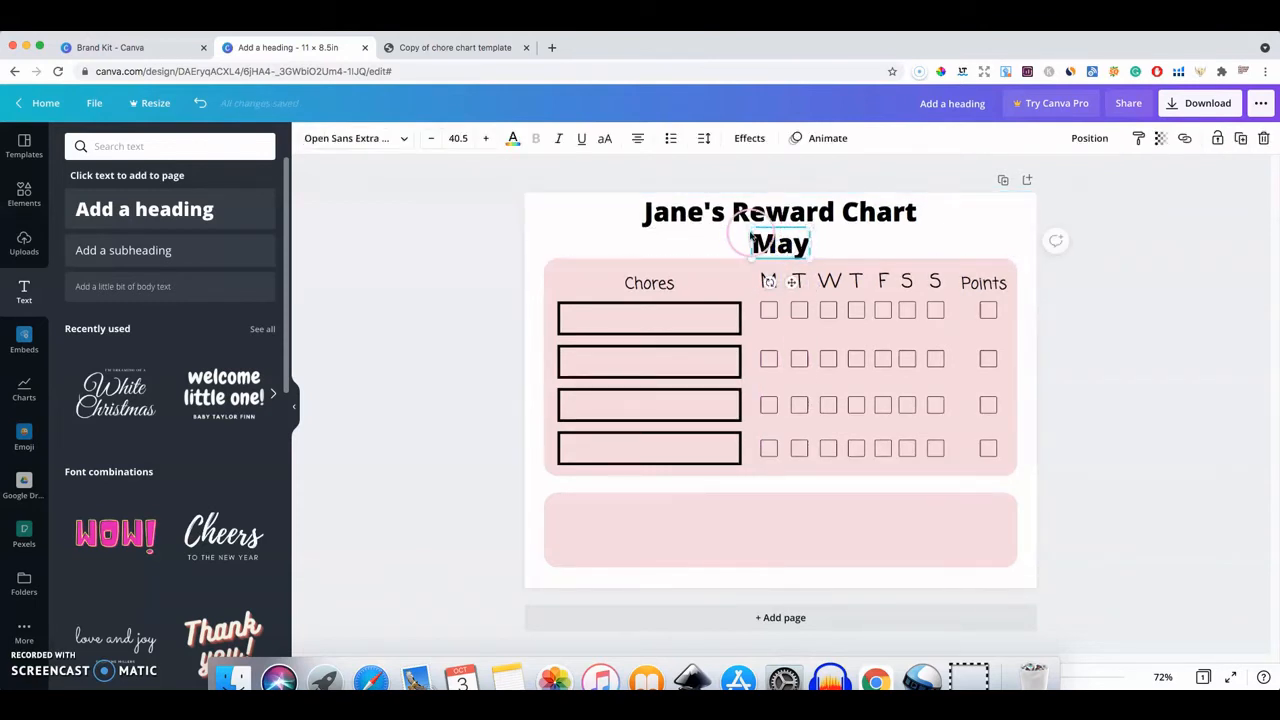
# Change the font of the title and the "May" line together to Blueberry
pyautogui.click(718, 224)
pyautogui.click(720, 229)
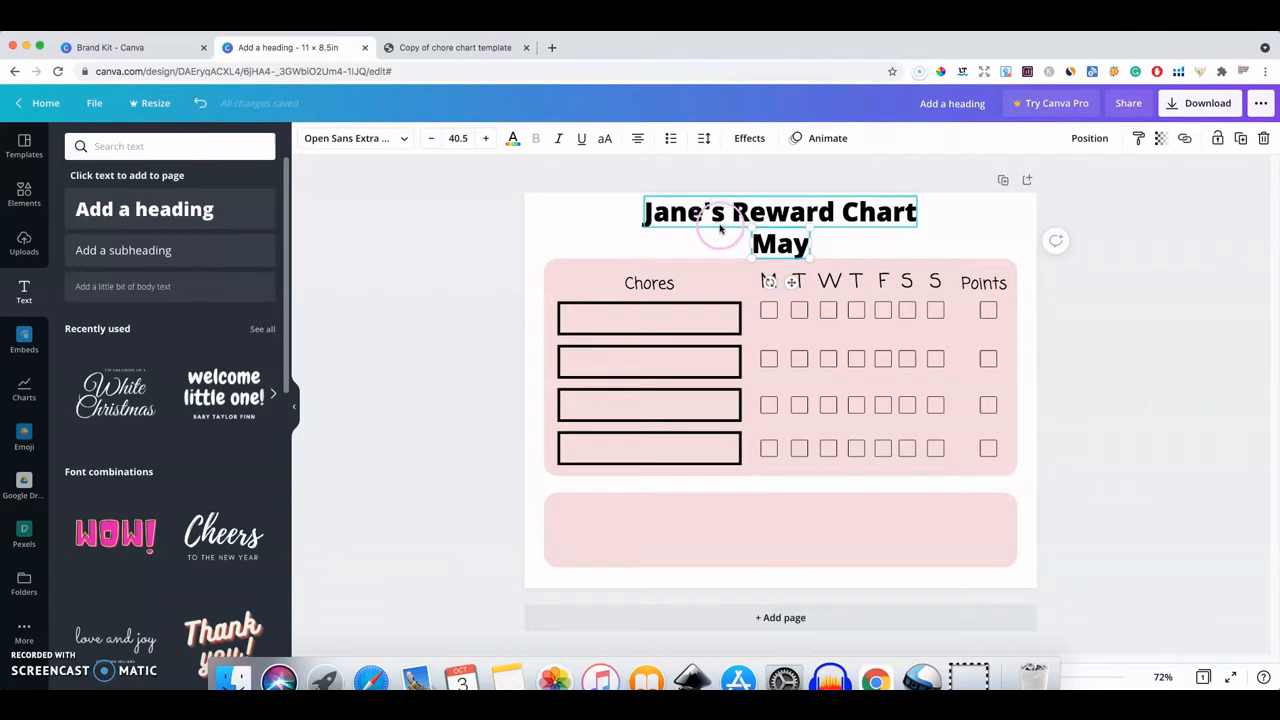
pyautogui.keyDown('shift'); pyautogui.click(731, 214); pyautogui.keyUp('shift')
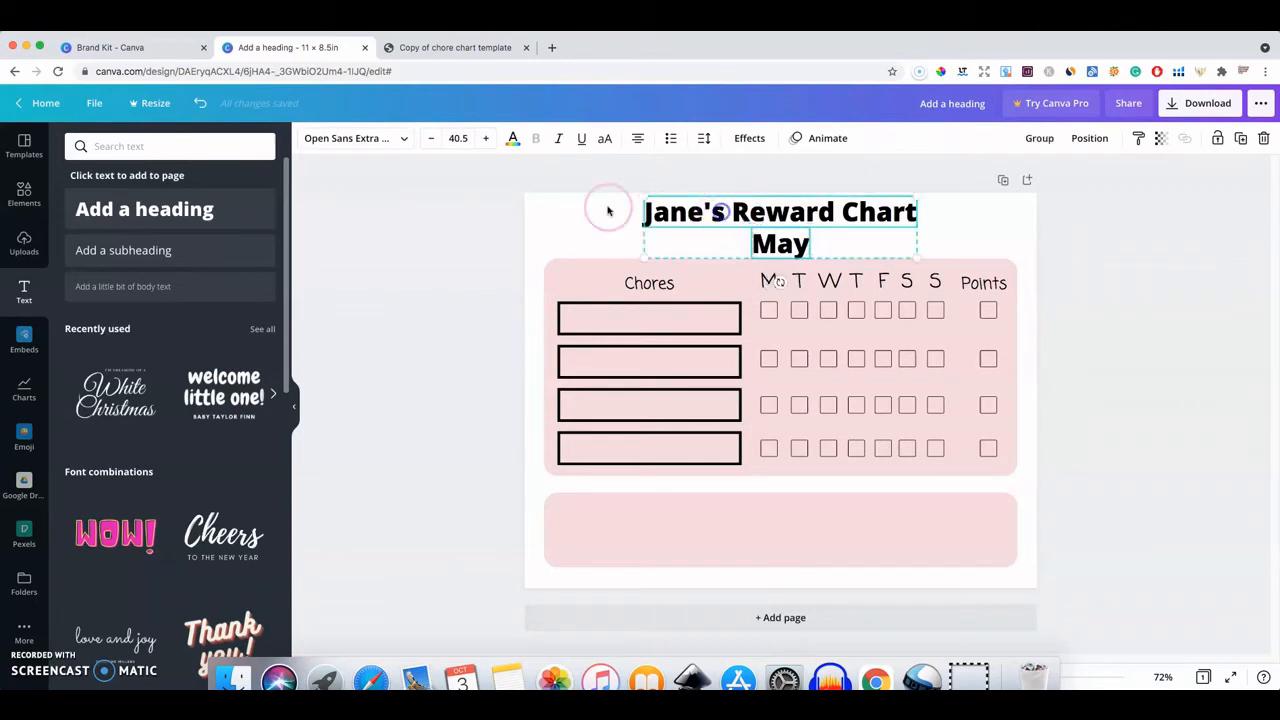
pyautogui.click(399, 139)
pyautogui.click(106, 260)
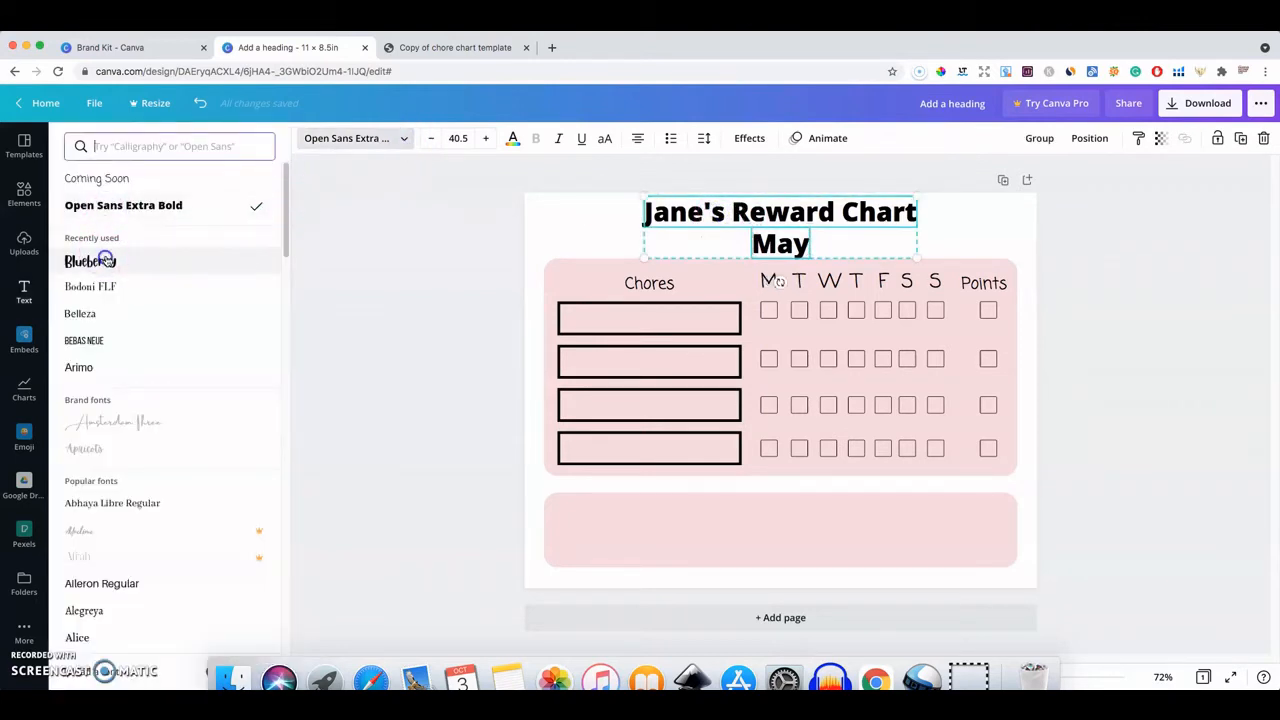
# Shrink the "May" line beneath the title to font size 33.5
pyautogui.click(977, 234)
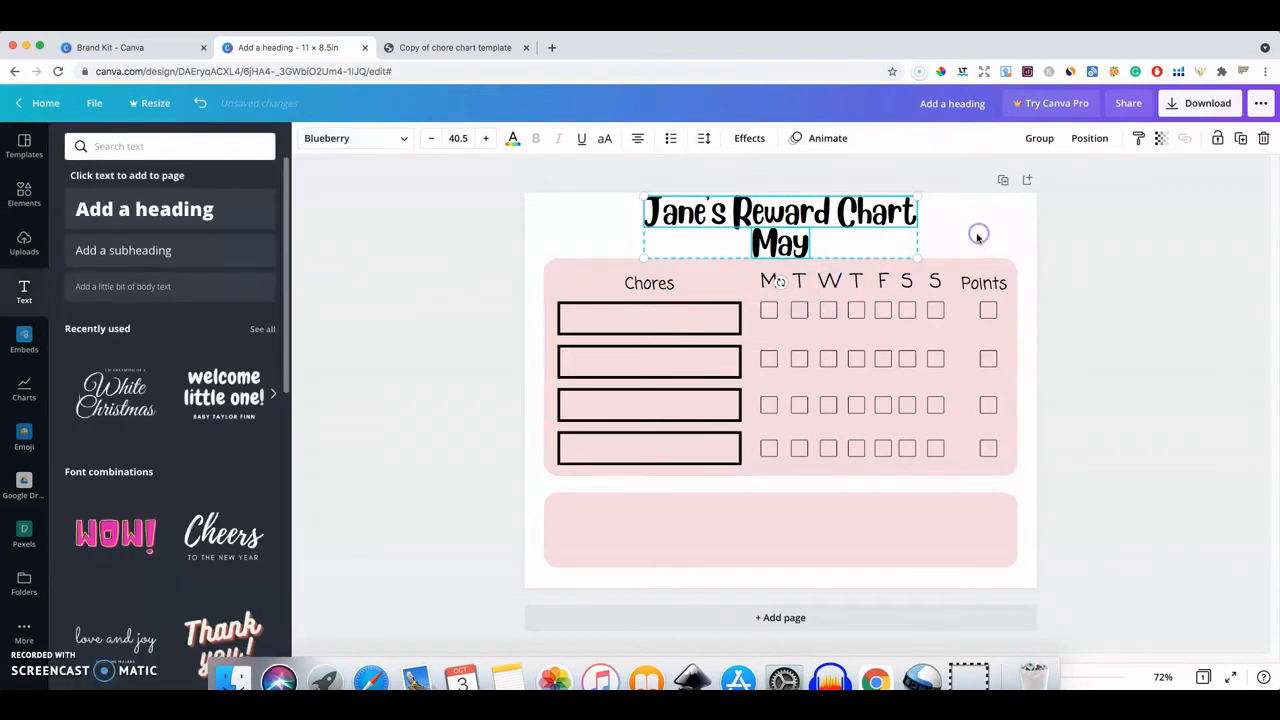
pyautogui.click(738, 242)
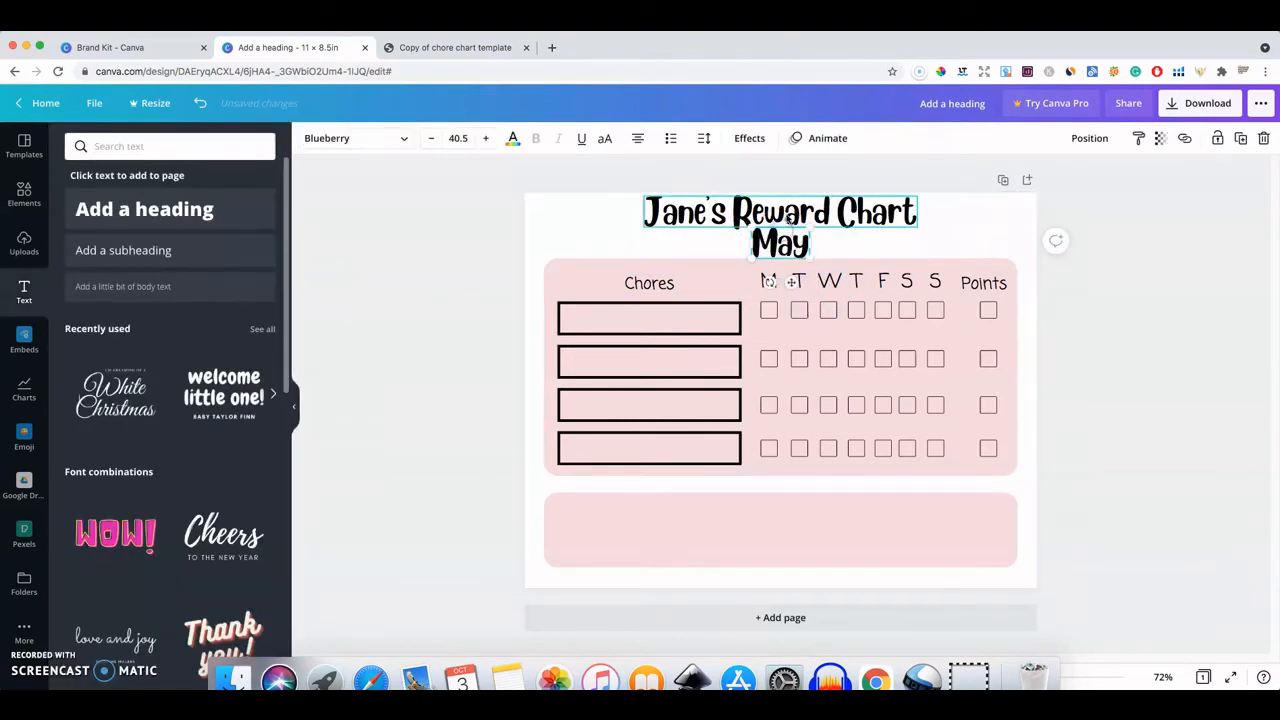
pyautogui.click(926, 238)
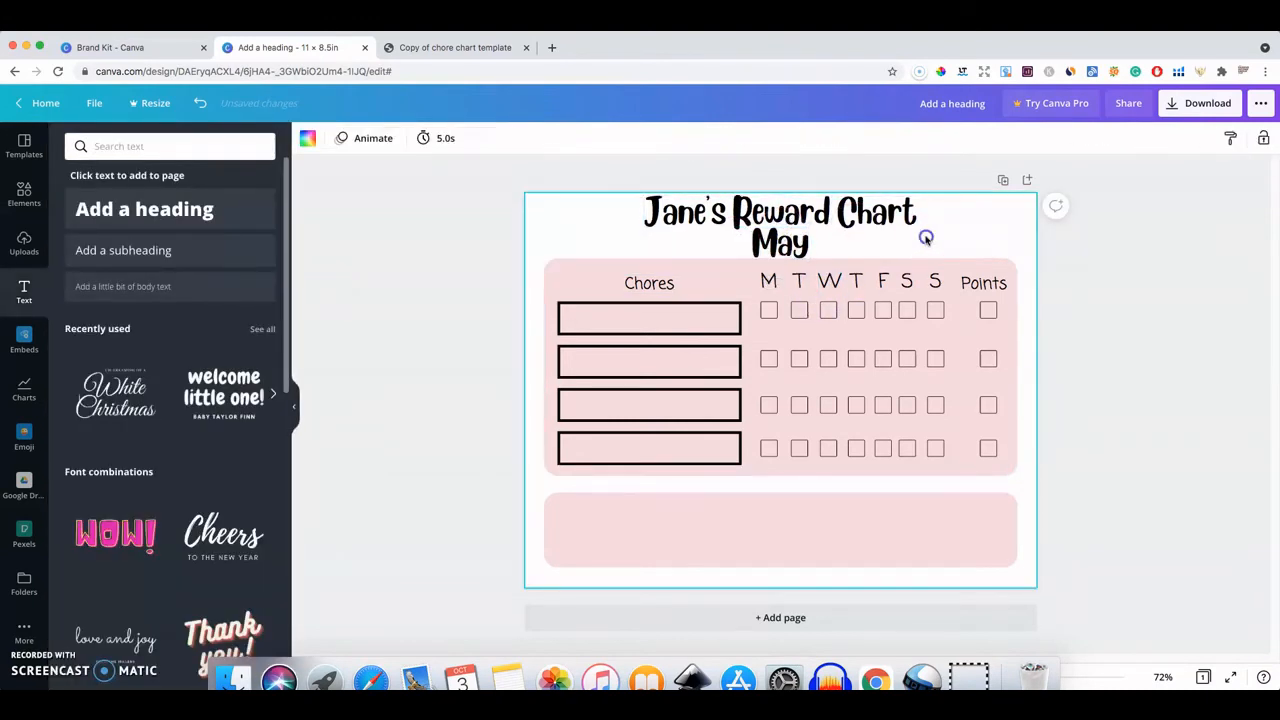
pyautogui.click(772, 258)
pyautogui.moveTo(810, 229); pyautogui.dragTo(790, 248)
# Move the empty lower pink panel down slightly, then shift the whole chore table down closer to it
pyautogui.moveTo(791, 517); pyautogui.dragTo(792, 521)
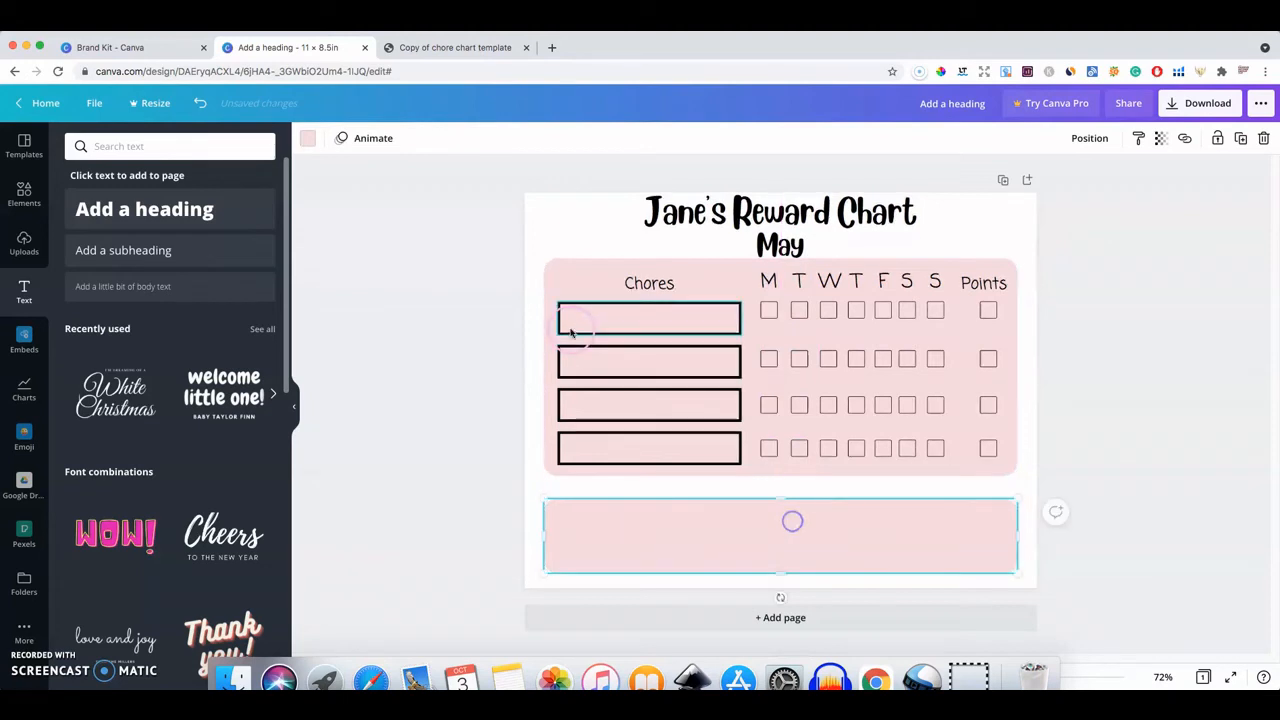
pyautogui.click(537, 243)
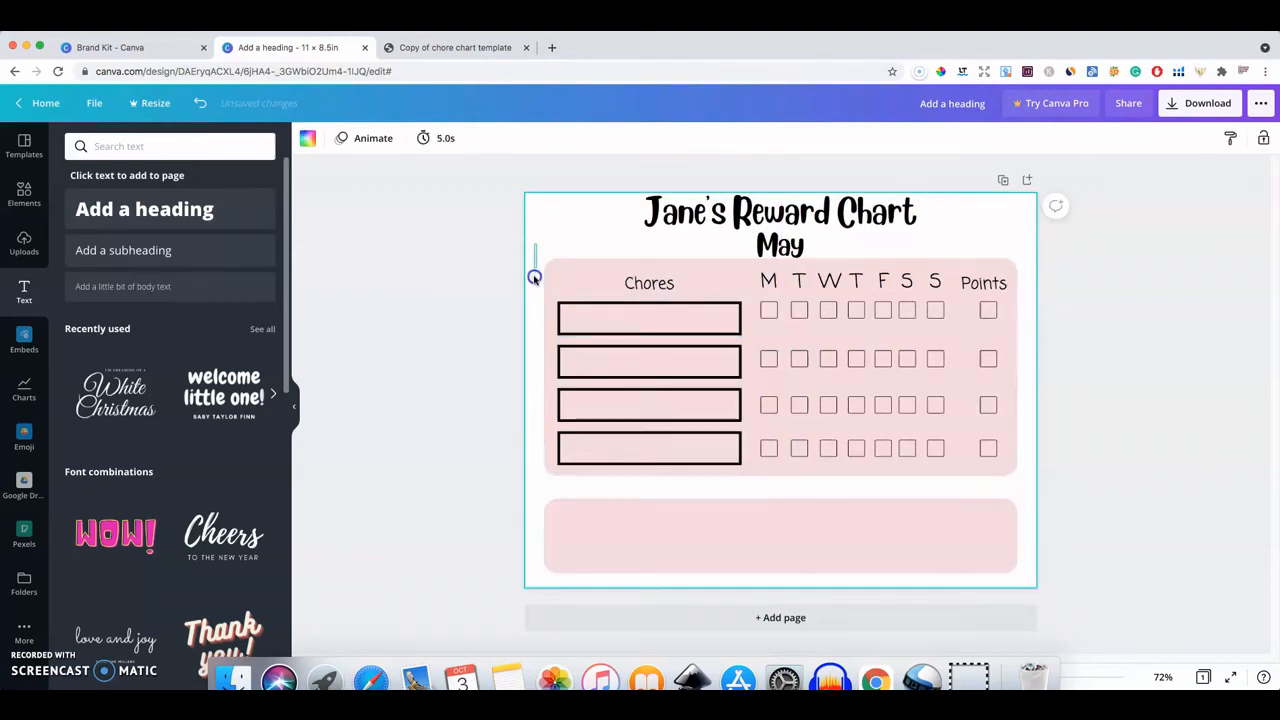
pyautogui.moveTo(534, 278); pyautogui.dragTo(1021, 474)
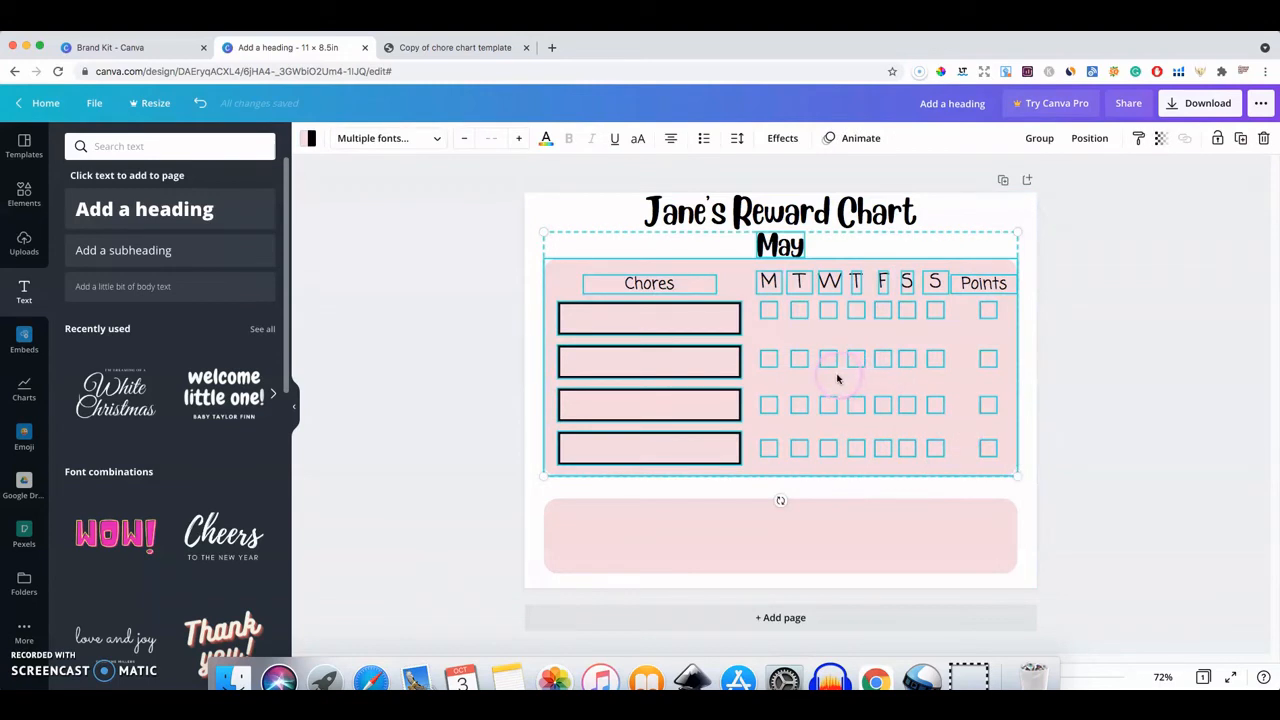
pyautogui.moveTo(837, 379); pyautogui.dragTo(836, 385)
pyautogui.click(926, 217)
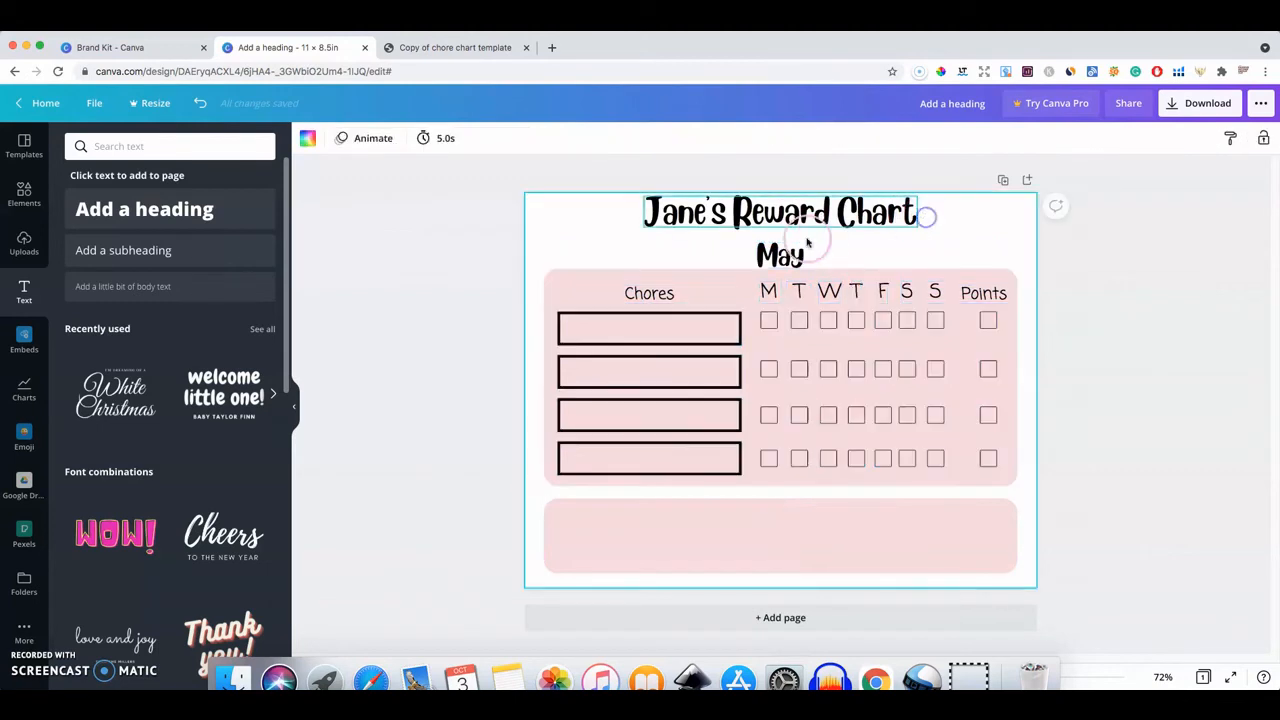
# Move the "May" line back up beneath the title and change its font to Coming Soon
pyautogui.moveTo(775, 260); pyautogui.dragTo(774, 251)
pyautogui.click(951, 223)
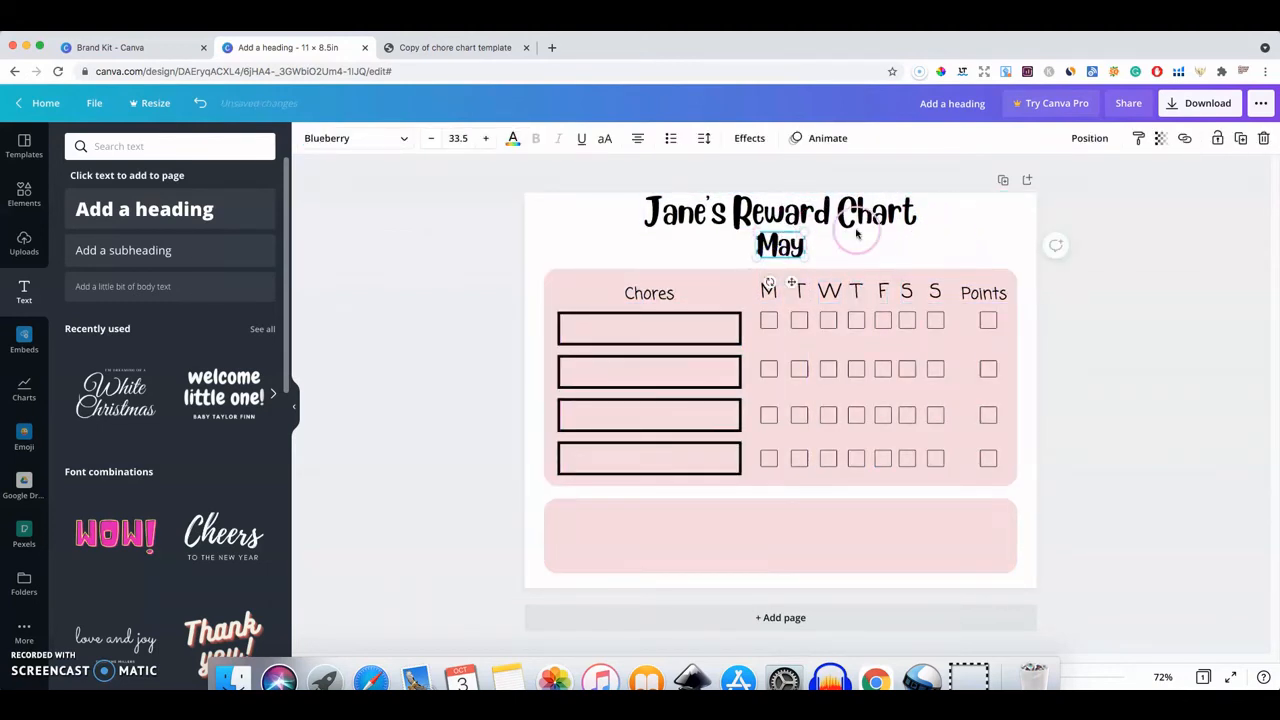
pyautogui.click(757, 243)
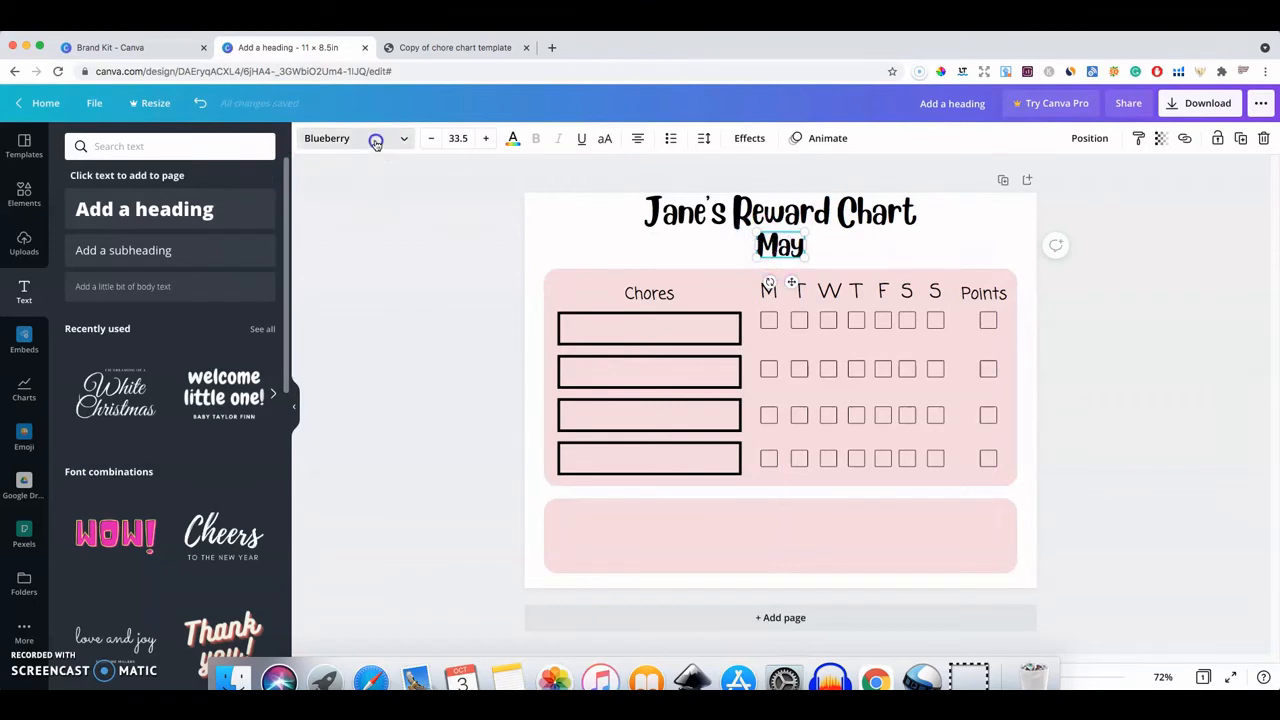
pyautogui.click(368, 138)
pyautogui.click(172, 205)
pyautogui.click(923, 229)
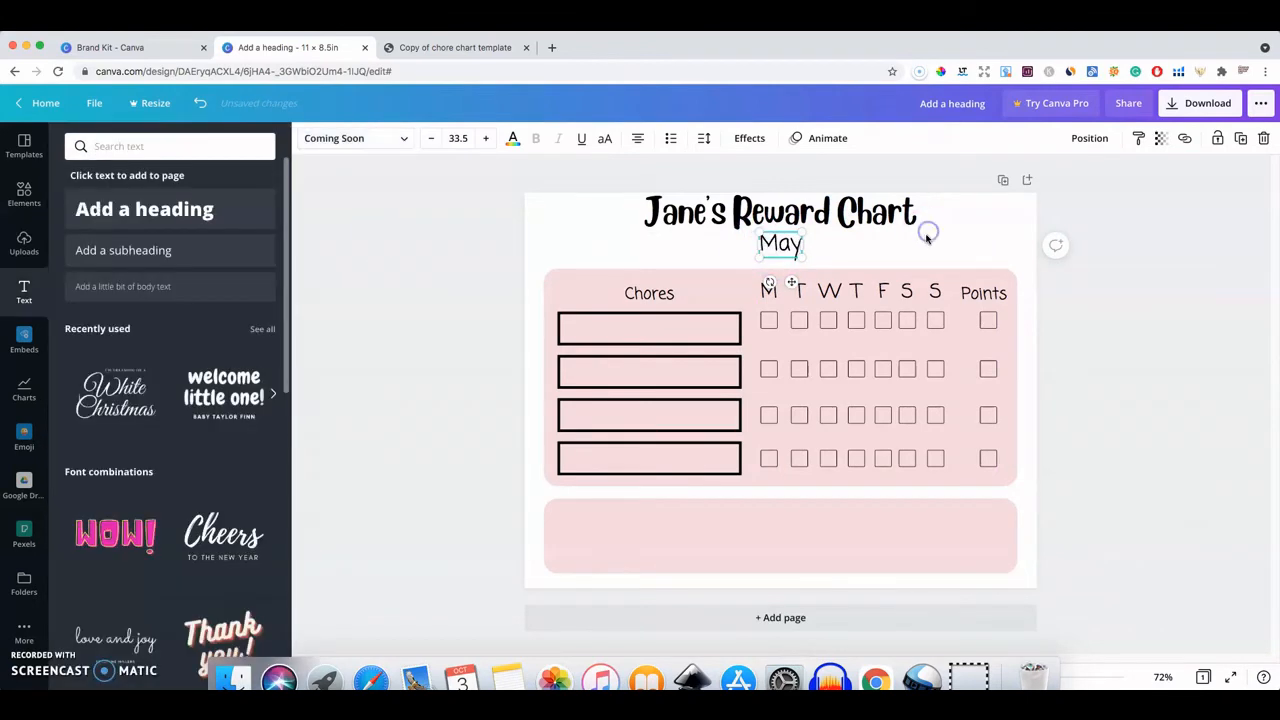
pyautogui.click(641, 261)
pyautogui.click(607, 247)
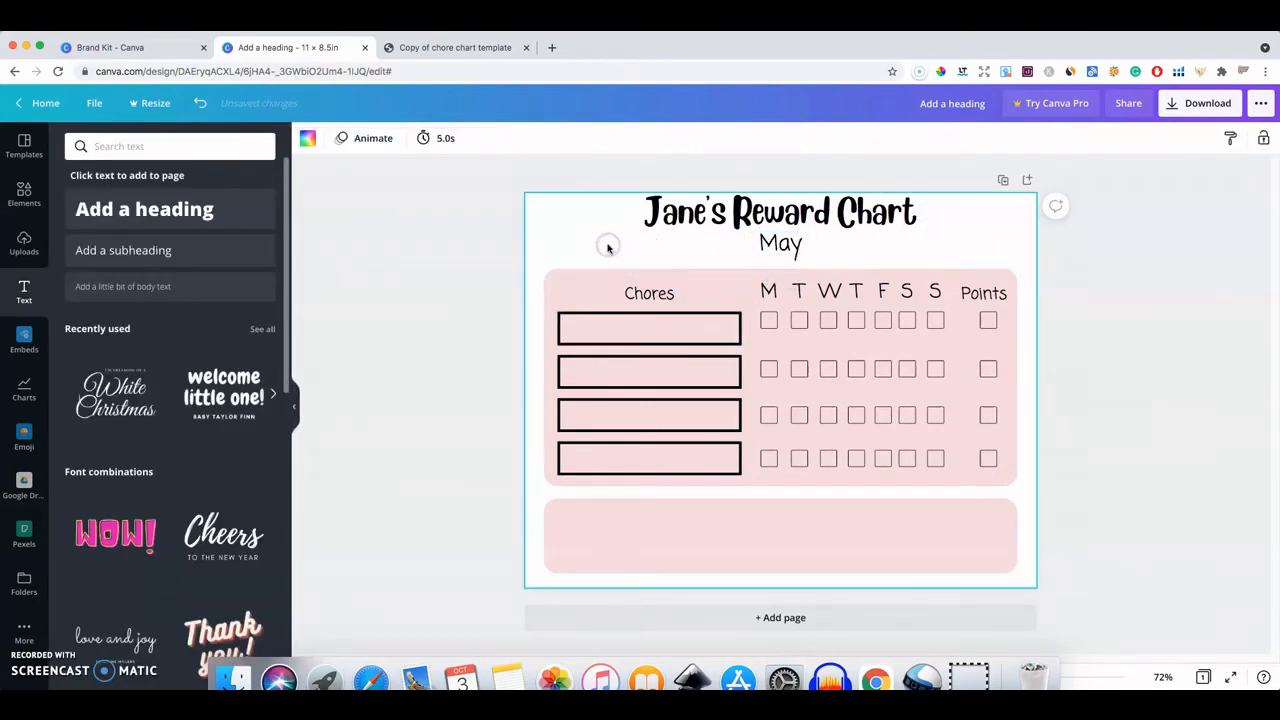
# Add a heading, scale it down to size 35.2 over the first chore box, and widen it to fit on one line
pyautogui.click(634, 327)
pyautogui.click(160, 205)
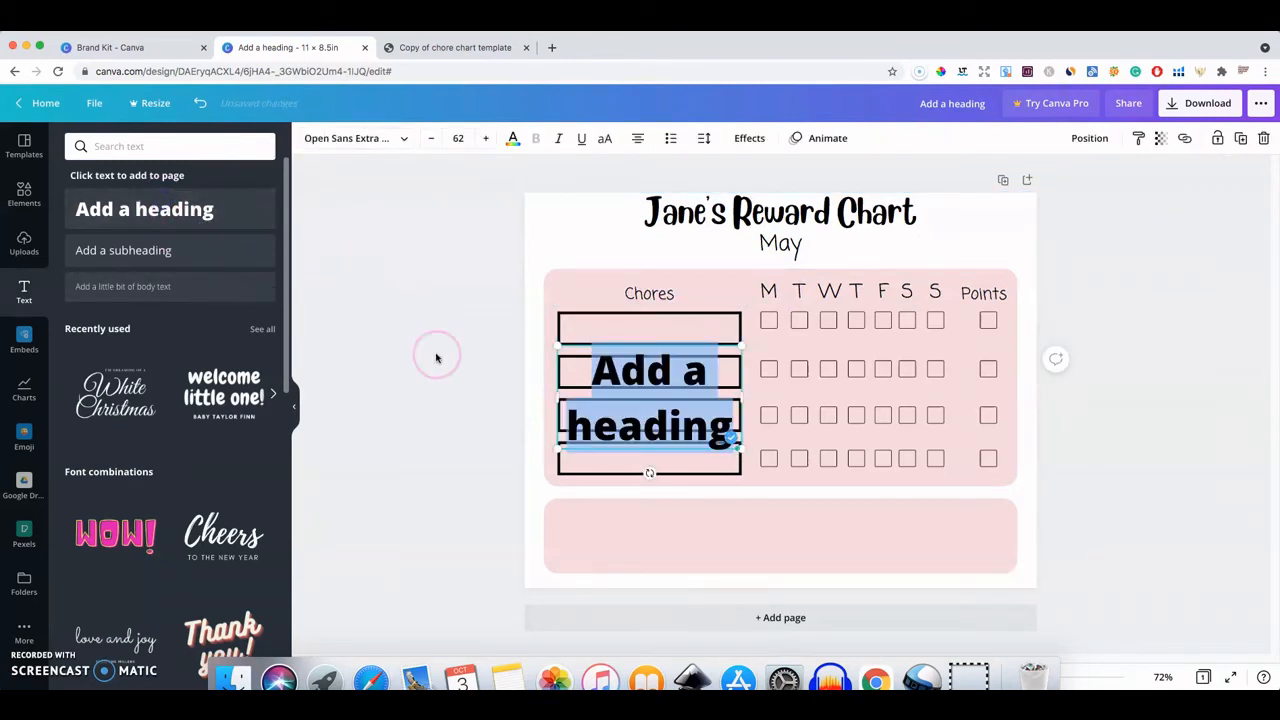
pyautogui.moveTo(741, 345); pyautogui.dragTo(620, 338)
pyautogui.click(586, 246)
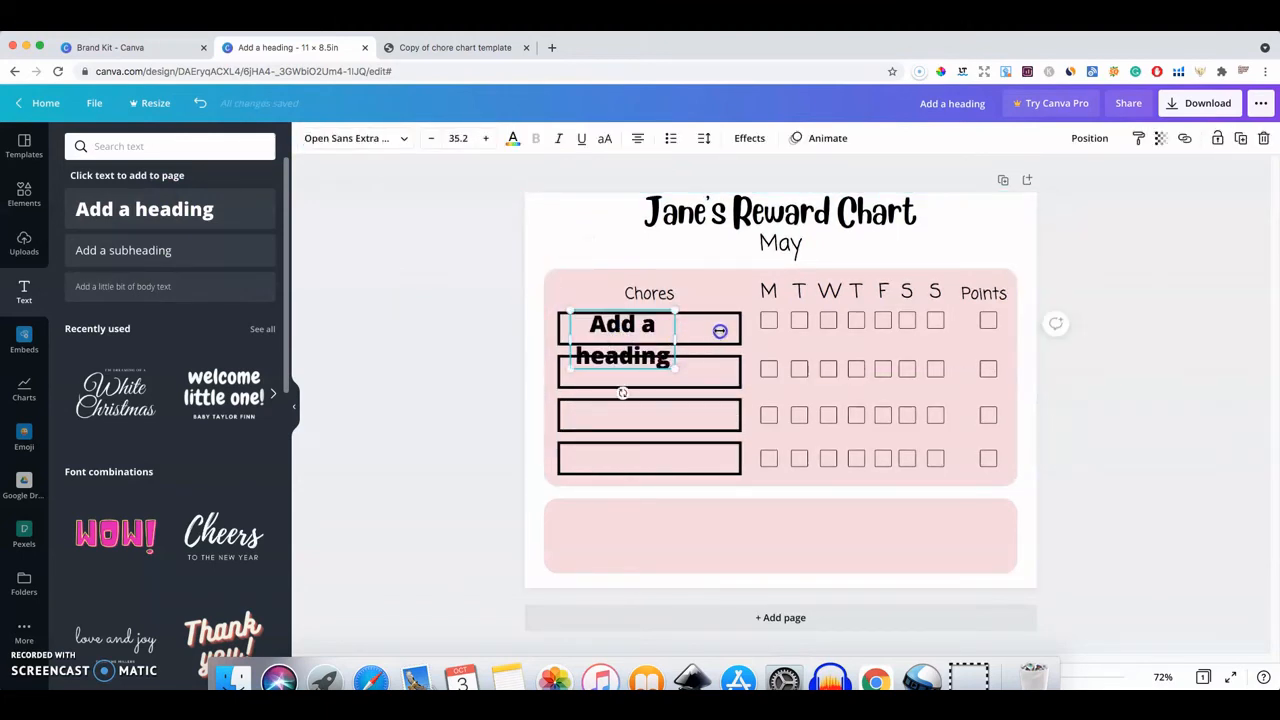
pyautogui.moveTo(720, 330); pyautogui.dragTo(737, 327)
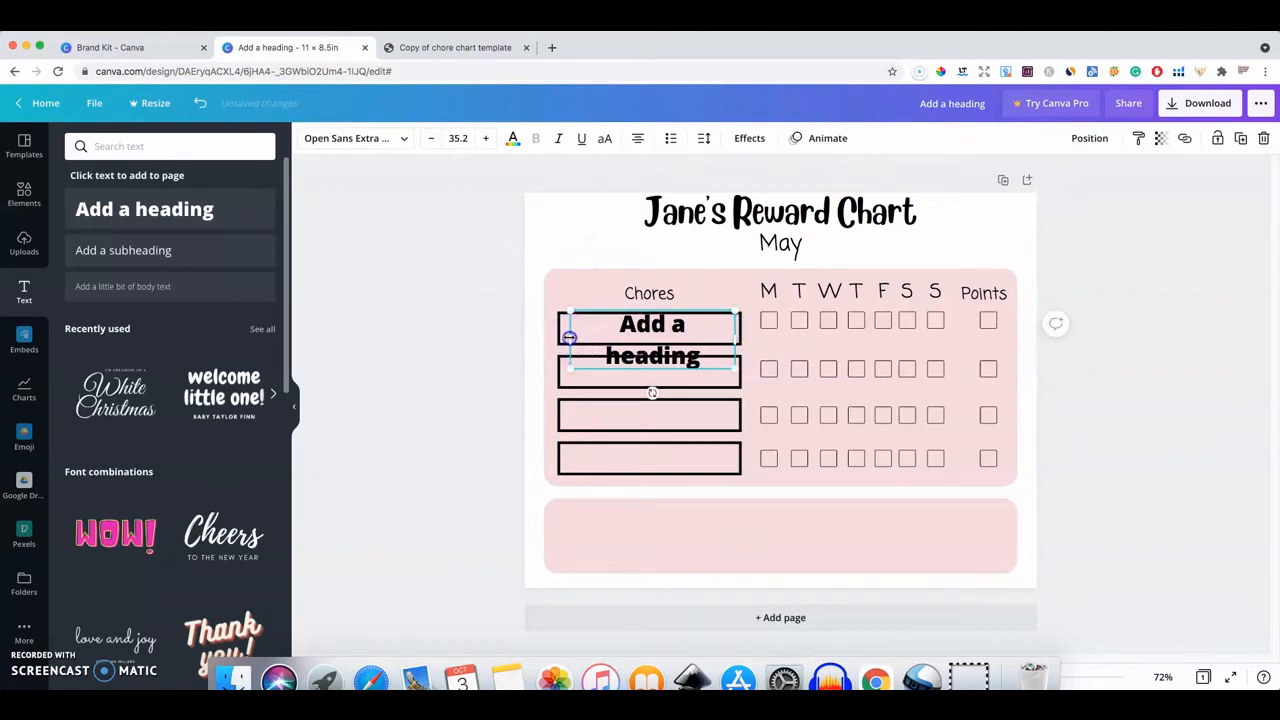
pyautogui.moveTo(568, 337); pyautogui.dragTo(557, 334)
# Reduce the heading's font size to 30.2 and centre it inside the first chore box
pyautogui.click(461, 138)
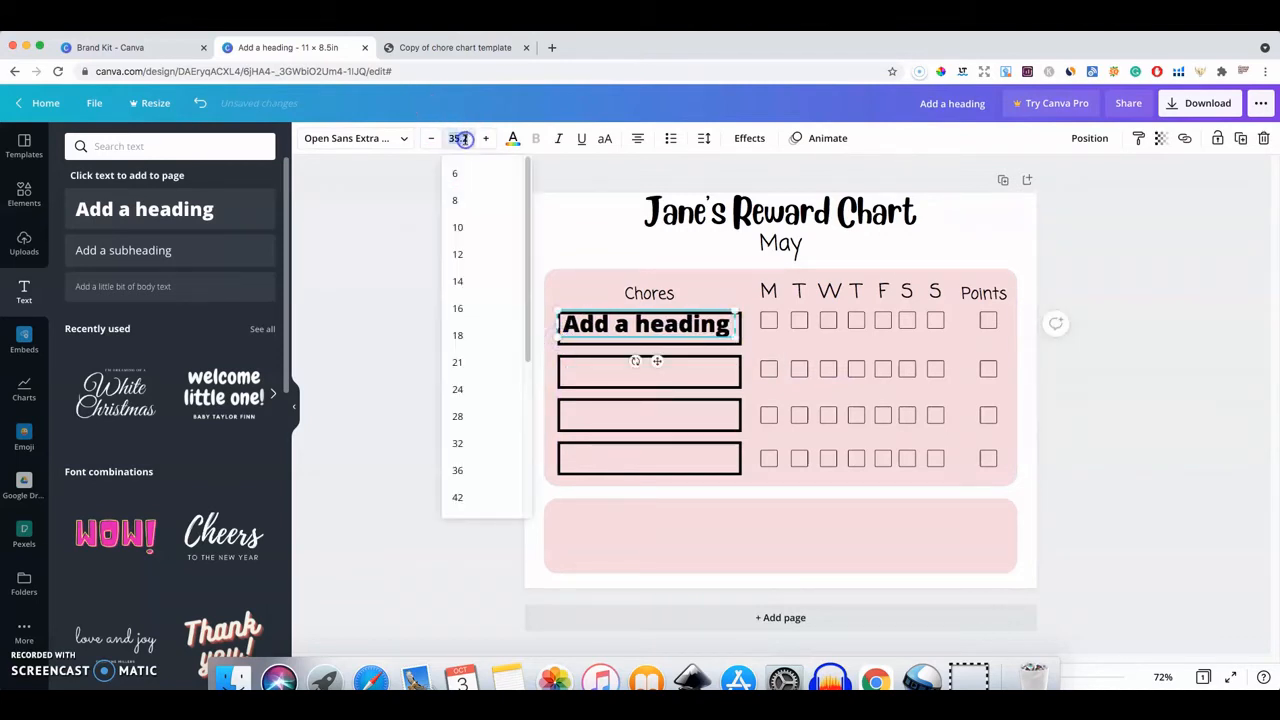
pyautogui.click(427, 138)
pyautogui.click(427, 138)
pyautogui.click(427, 138)
pyautogui.click(427, 138)
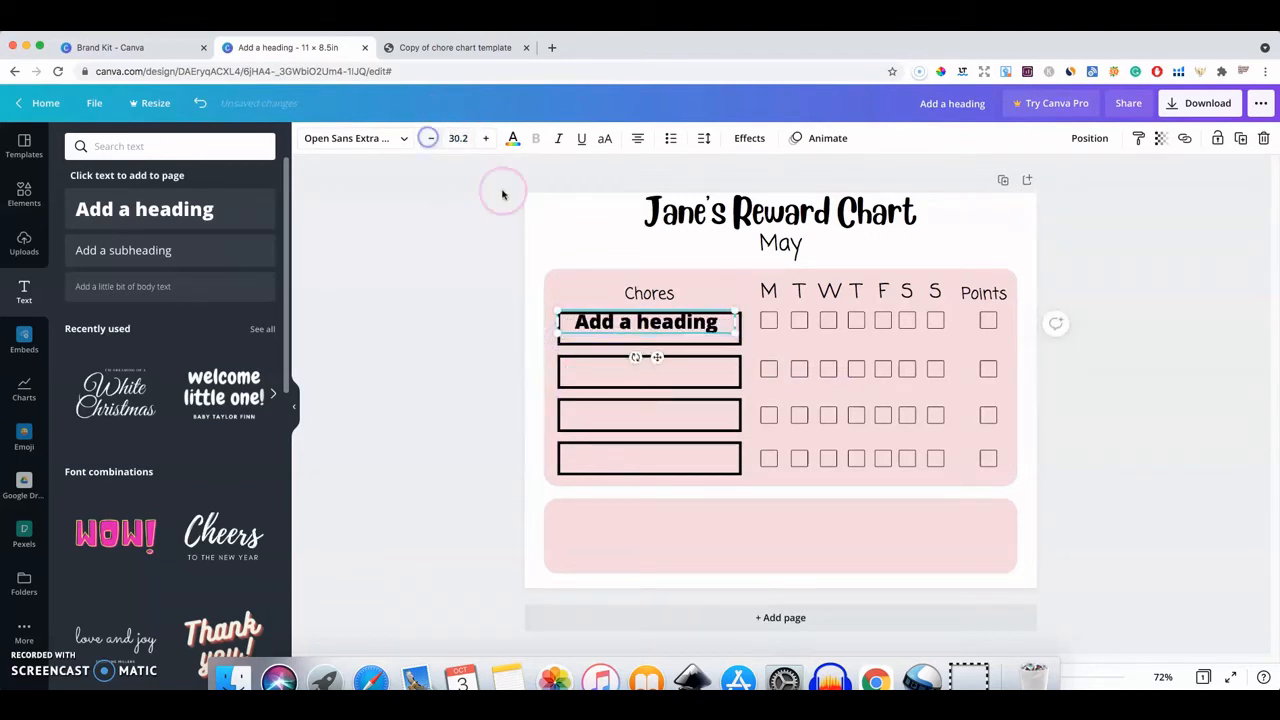
pyautogui.click(578, 251)
pyautogui.moveTo(645, 322); pyautogui.dragTo(654, 327)
# Replace the heading's text in the first chore box with "Made my bed"
pyautogui.doubleClick(654, 327)
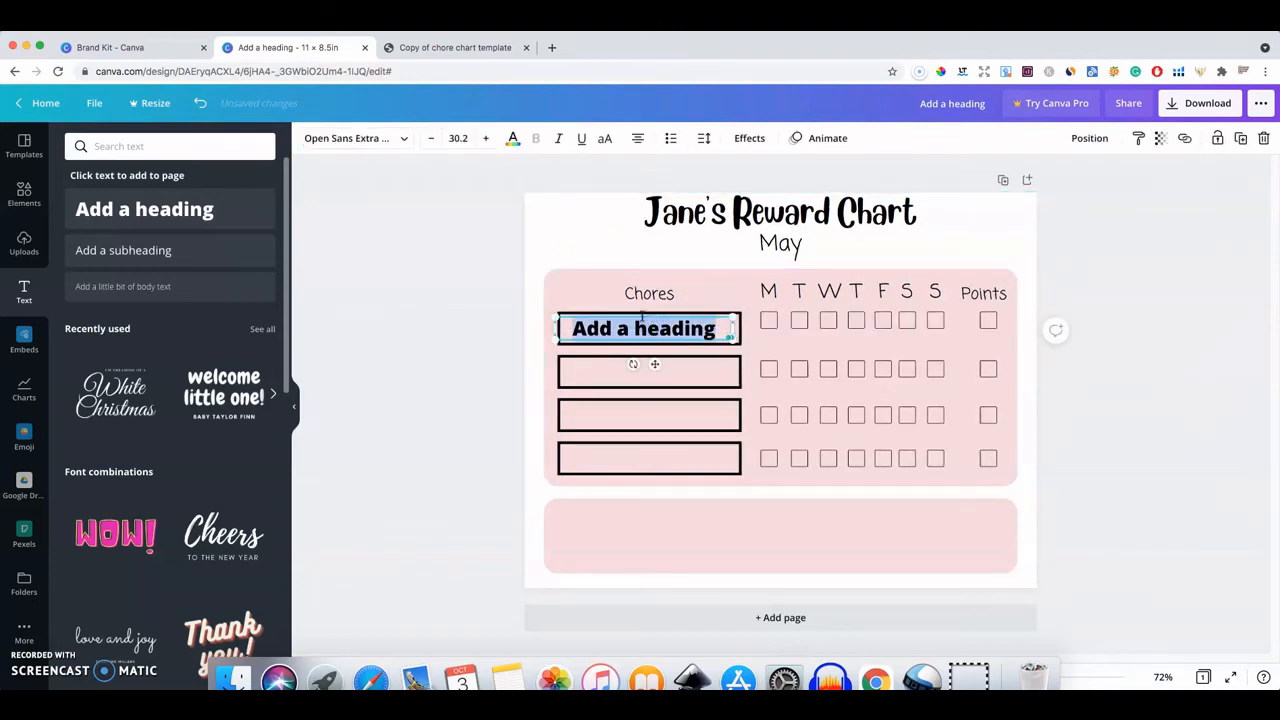
pyautogui.write('Made my bed')
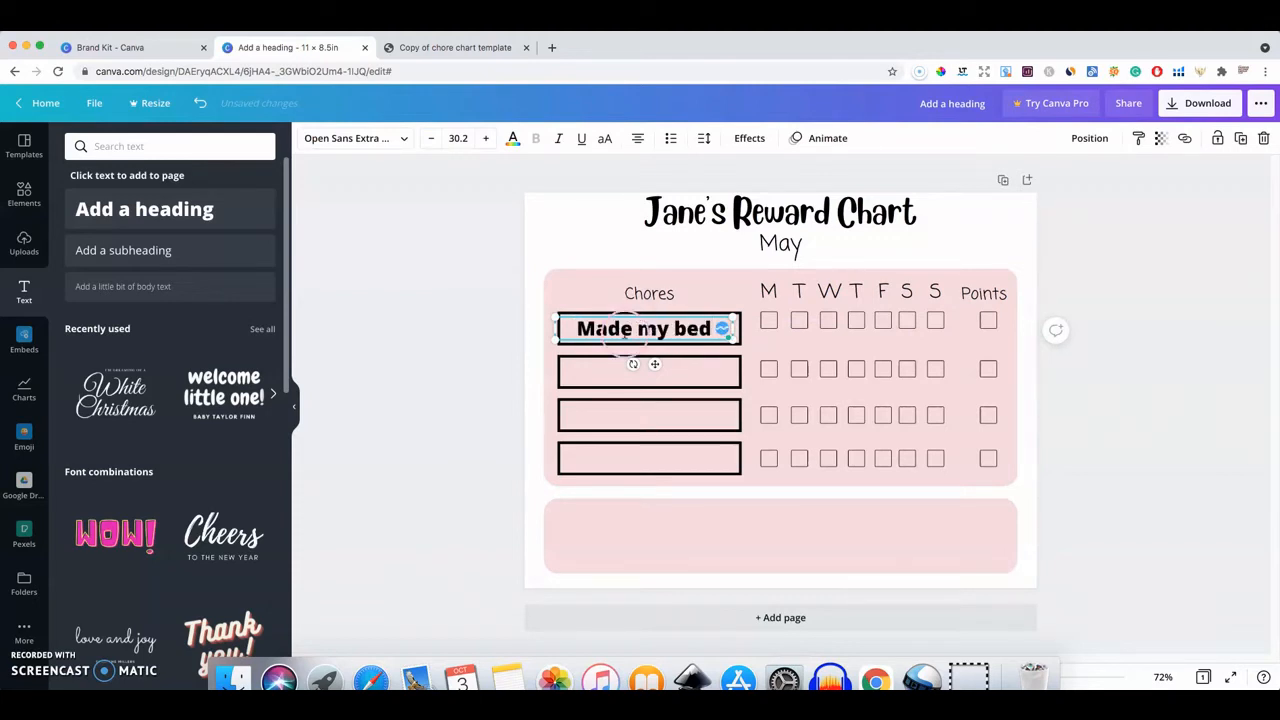
pyautogui.click(704, 460)
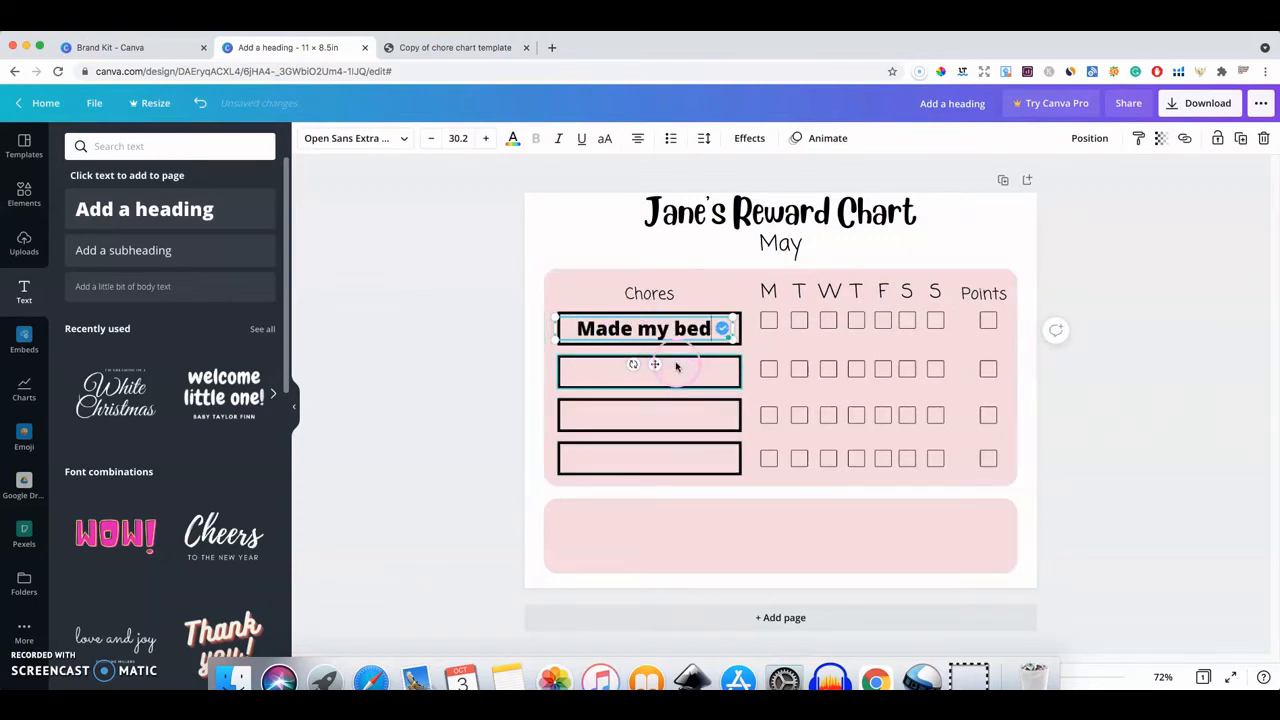
# Copy the "Made my bed" text into the second chore box and change the copy's text to "Brushed my teeth"
pyautogui.click(600, 292)
pyautogui.click(625, 328)
pyautogui.click(704, 378)
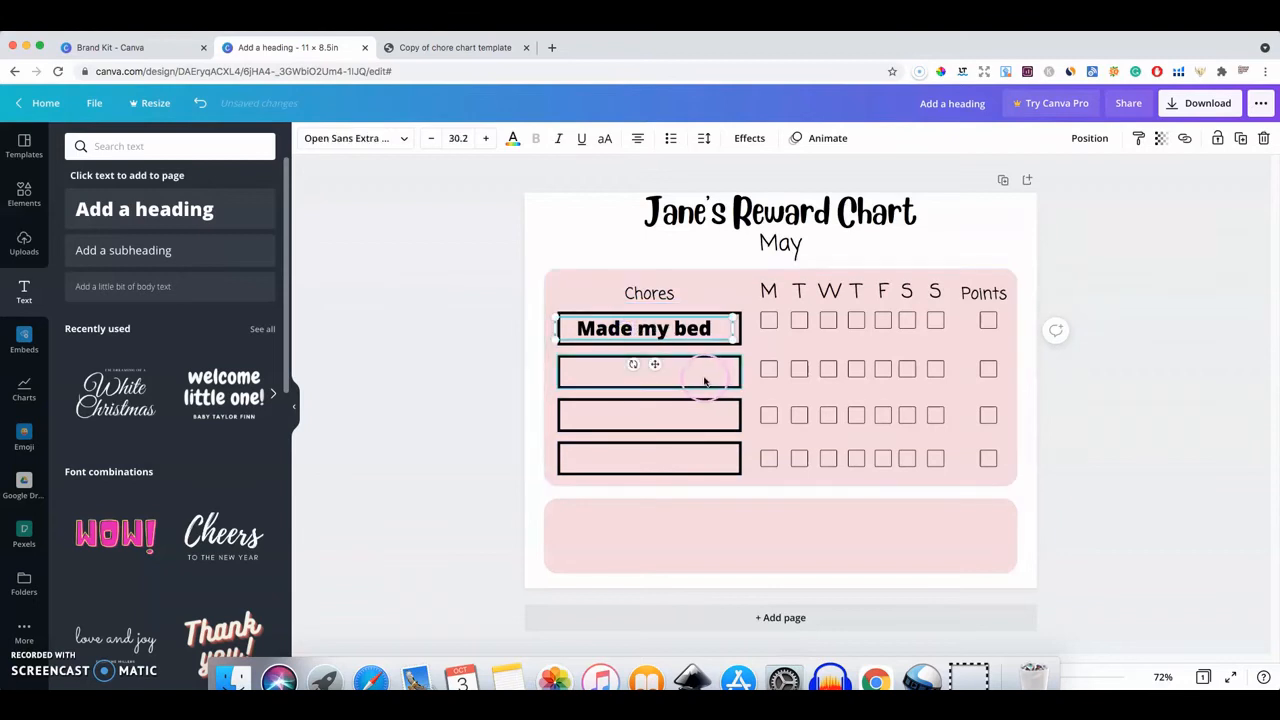
pyautogui.press('super+v')
pyautogui.moveTo(687, 340); pyautogui.dragTo(680, 372)
pyautogui.doubleClick(680, 372)
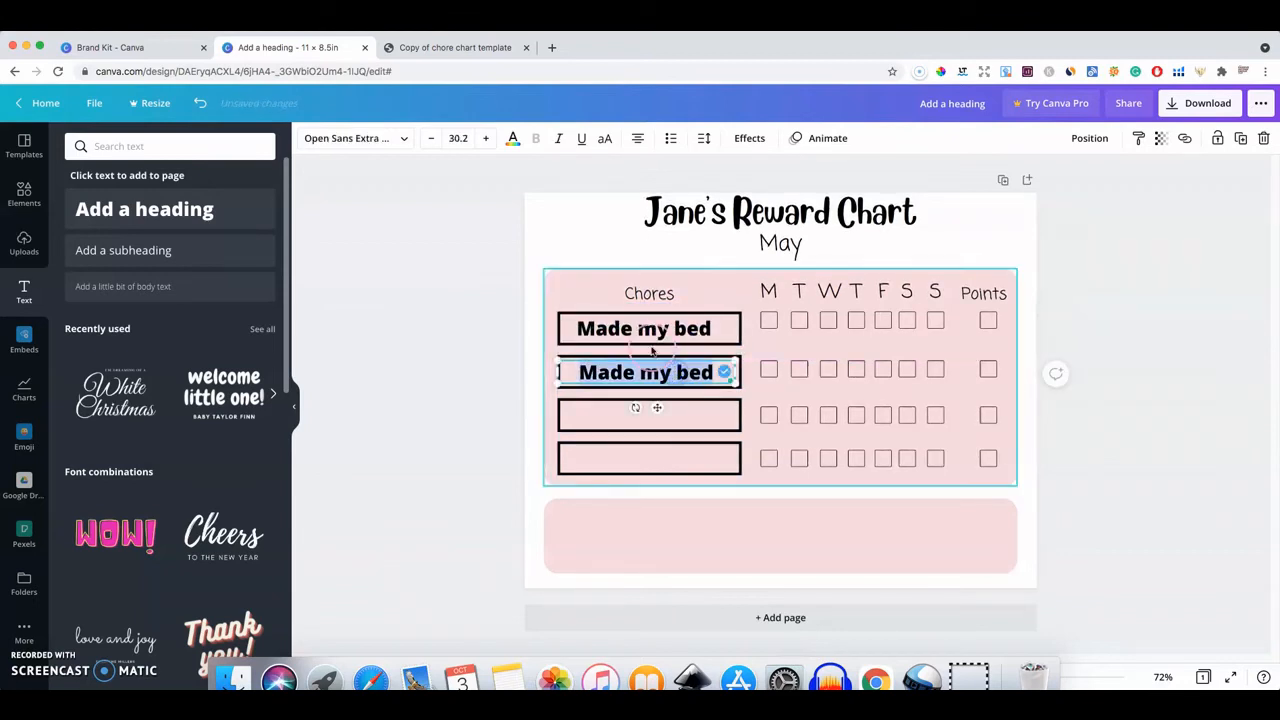
pyautogui.write('Brushed my te')
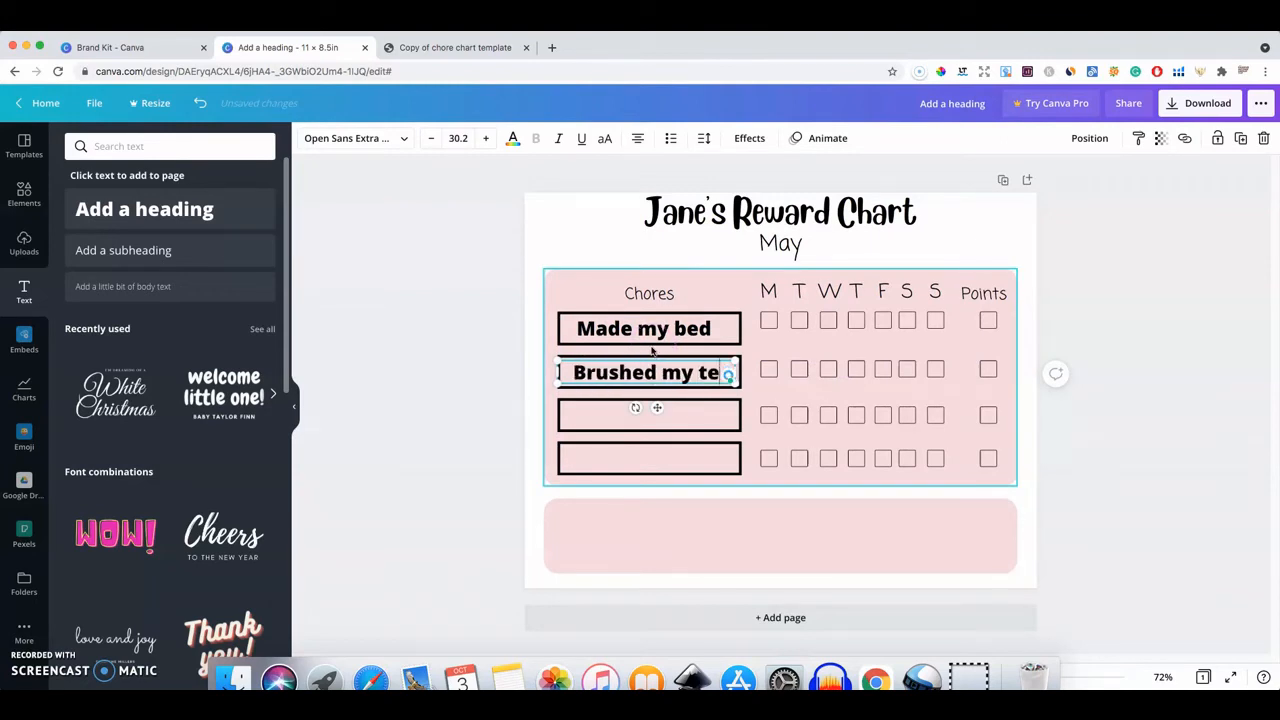
pyautogui.write('eth')
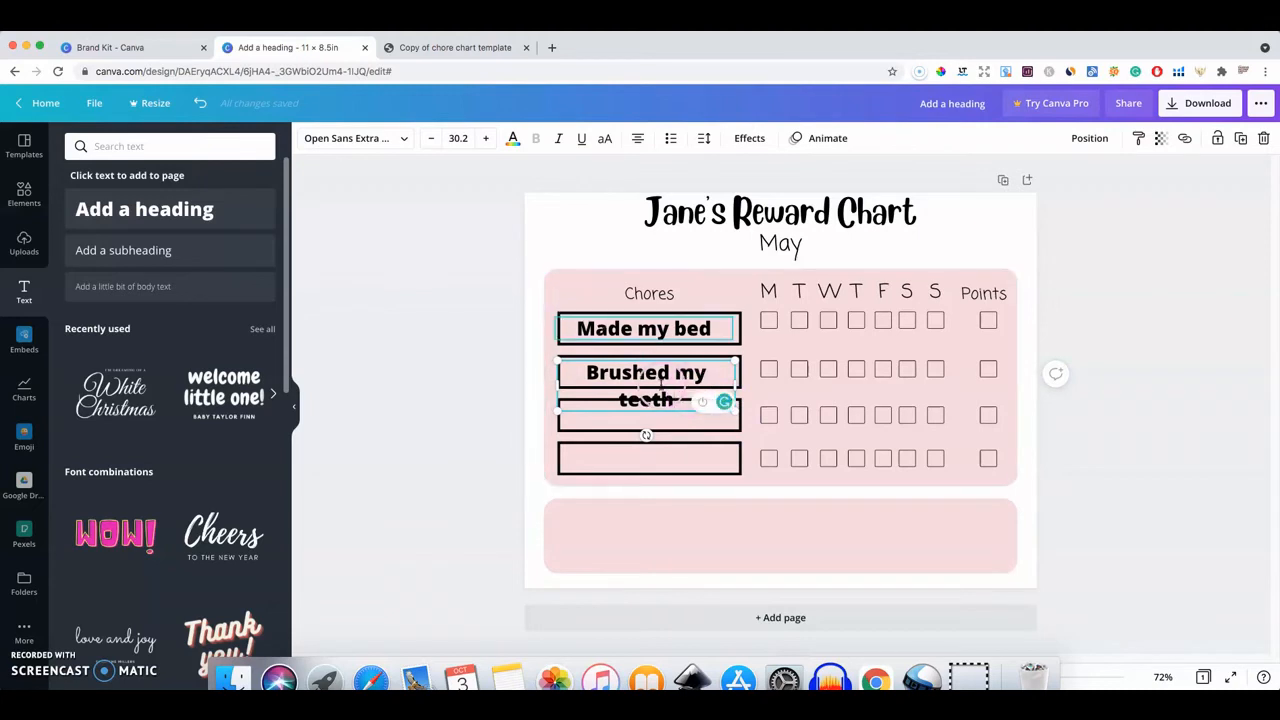
# Reduce the "Brushed my teeth" text to size 26.2 so it fits on one line in its box
pyautogui.tripleClick(659, 372)
pyautogui.click(431, 139)
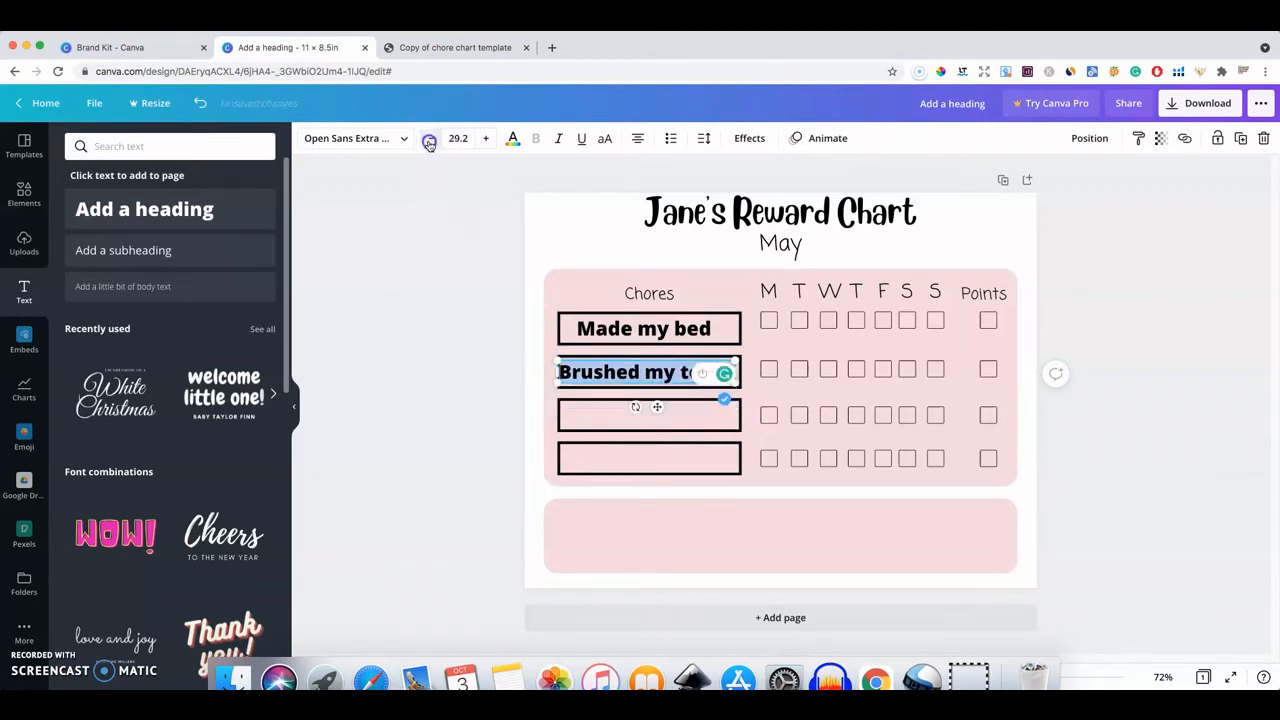
pyautogui.click(431, 139)
pyautogui.click(431, 139)
pyautogui.click(431, 139)
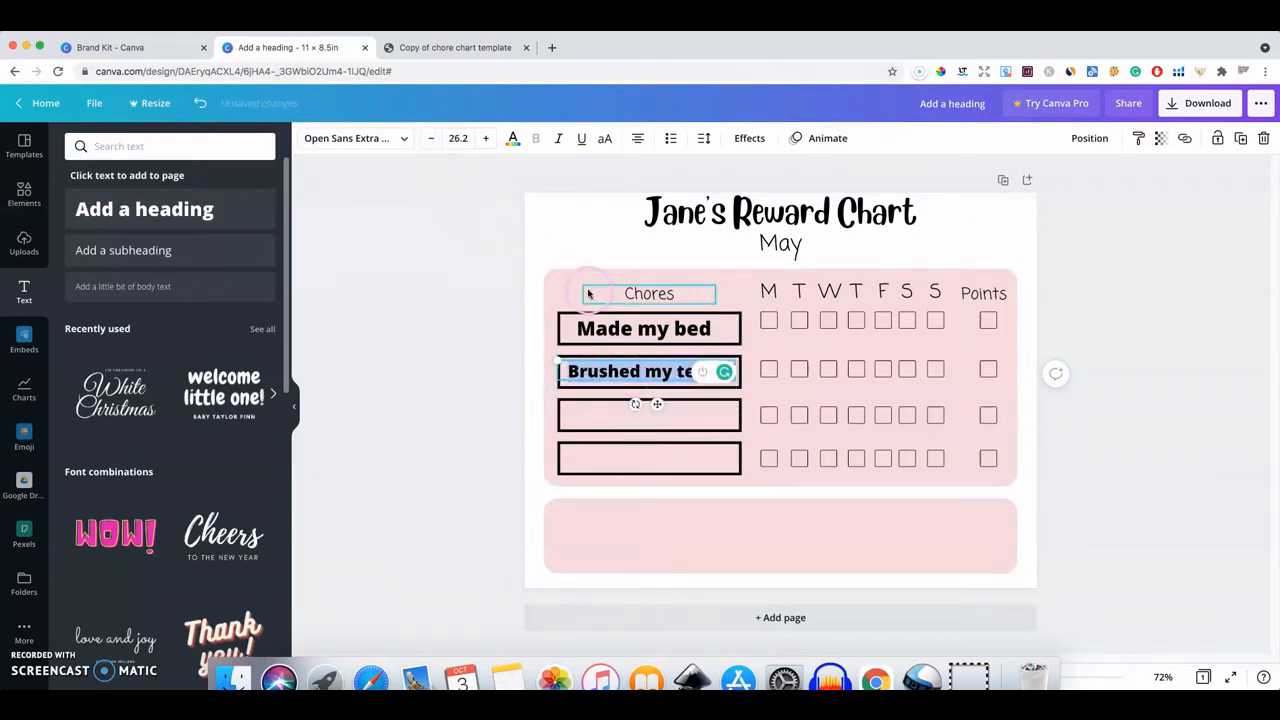
pyautogui.click(586, 257)
pyautogui.click(638, 374)
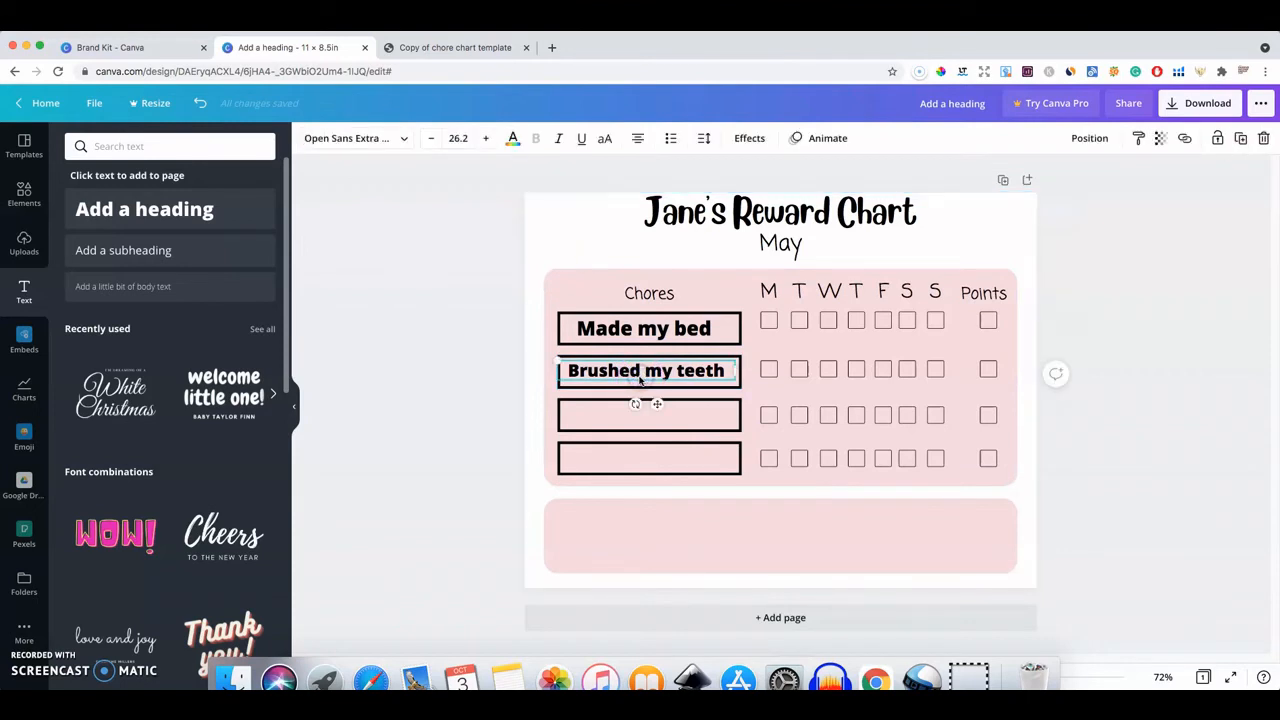